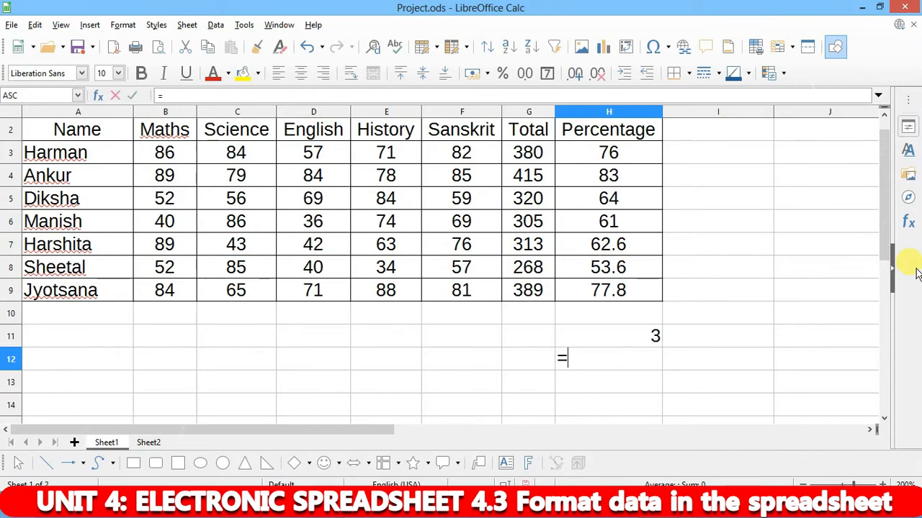
- Enter =9/2 in H12 so it shows 4.5
key(Return)
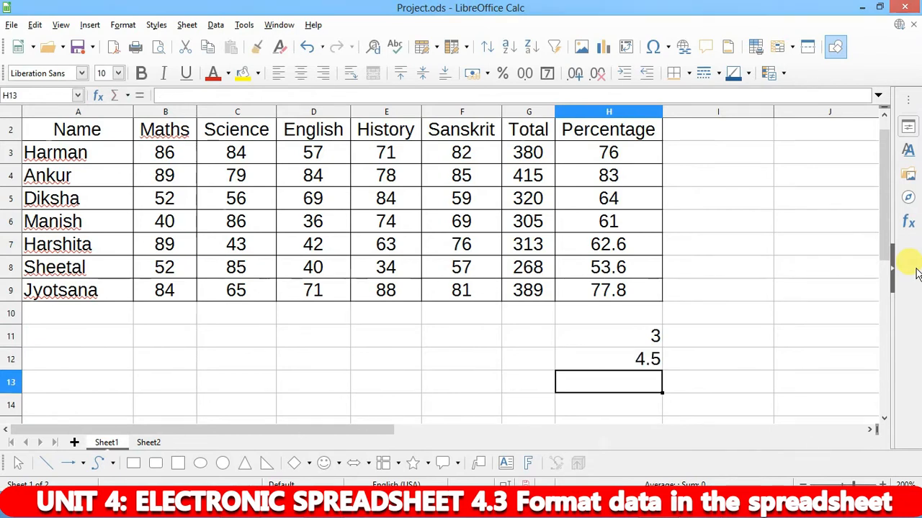
key(Up)
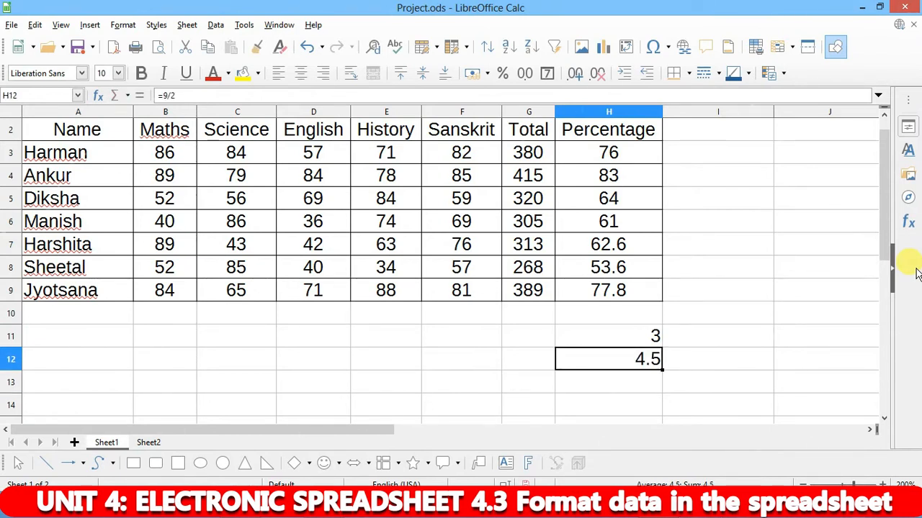
key(Down)
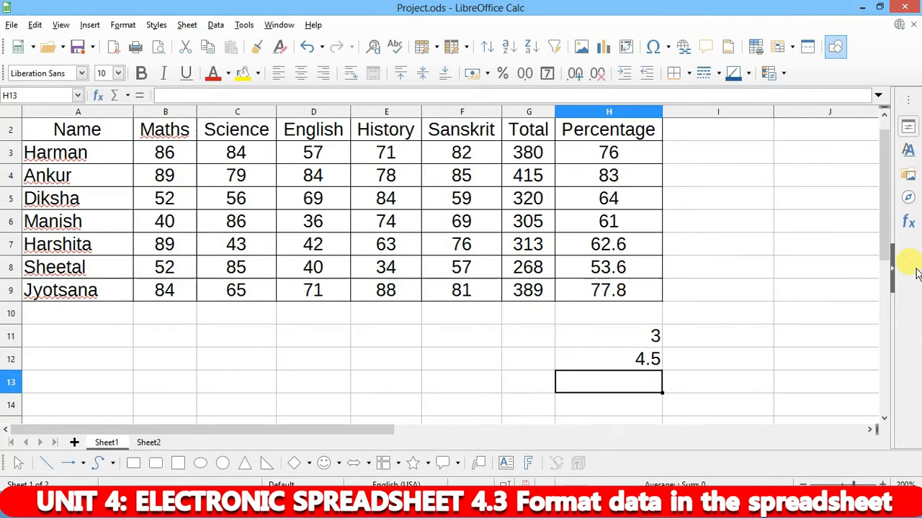
- Put =1/3 in H13, then replace it with =10/3 to show 3.33333333
text(1)
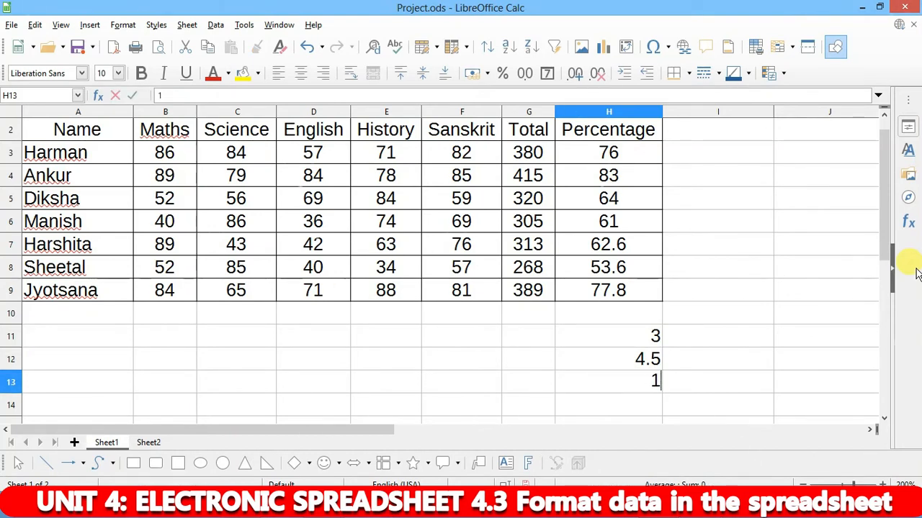
text(/=1/3)
key(Return)
key(Up)
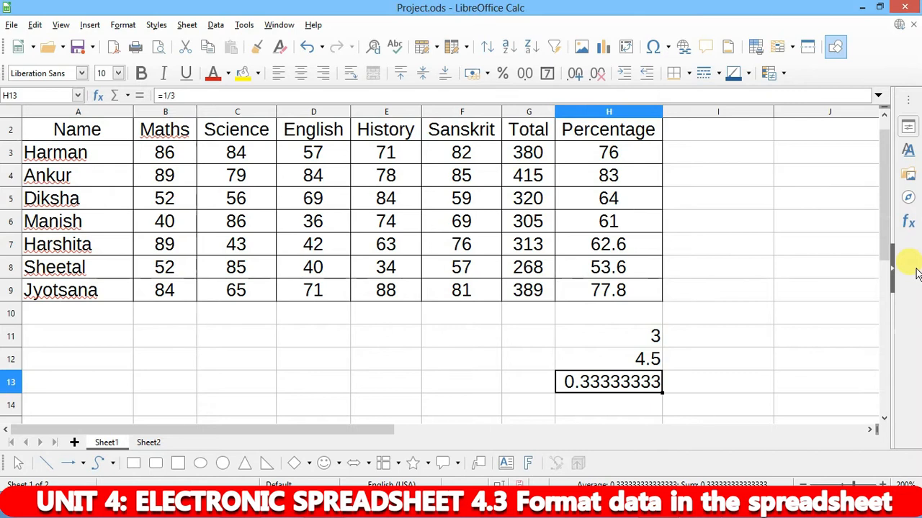
key(Up)
key(Down)
text(=1)
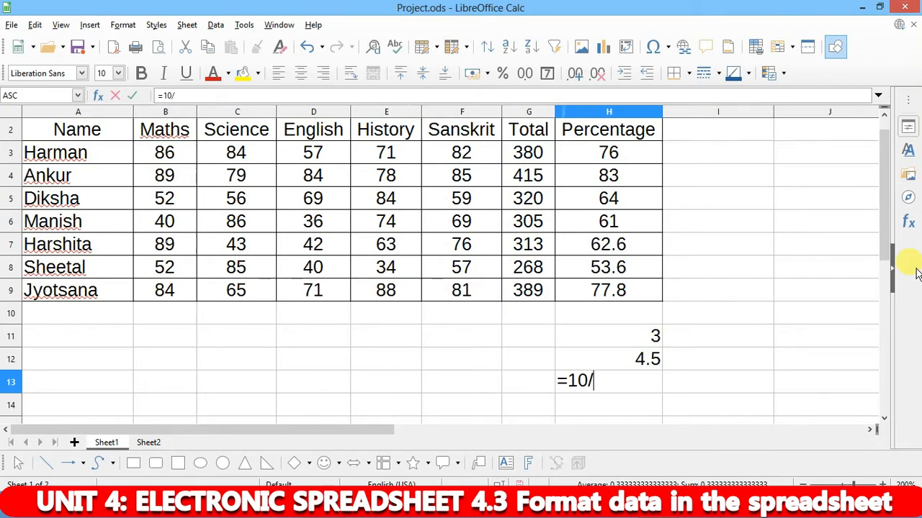
text(0/3)
key(Return)
key(Return)
- Review the division formulas in H13, H12 and H11, then bring up the PDF windows
key(Up)
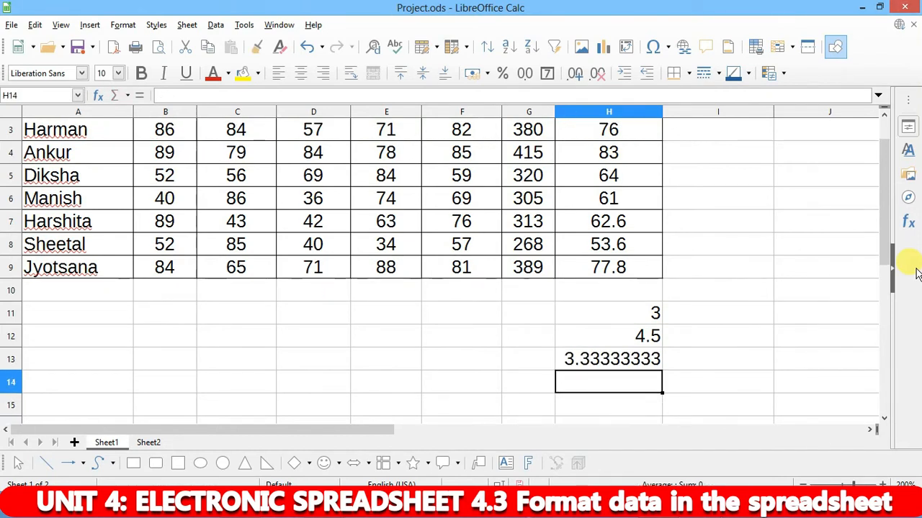
key(Up)
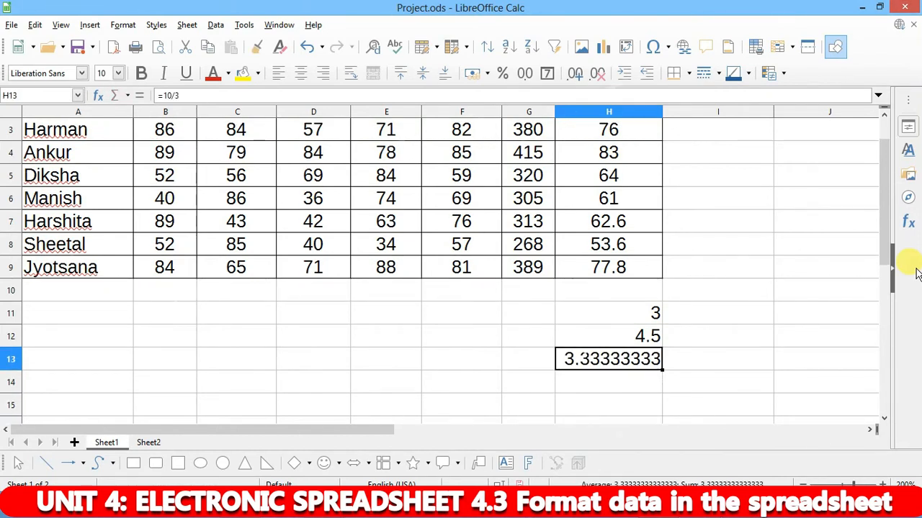
key(Up)
key(Up)
key(Down)
key(Down)
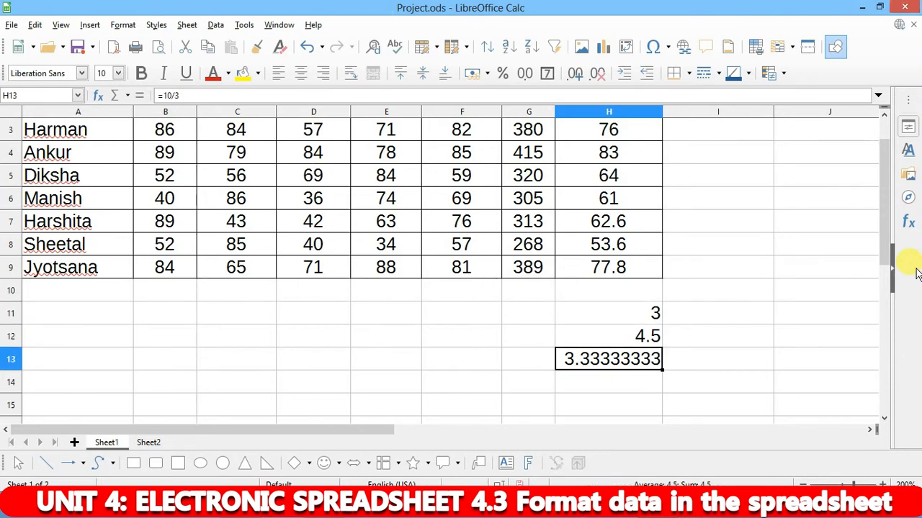
key(Up)
key(Up)
key(Down)
key(Down)
key(Up)
key(Up)
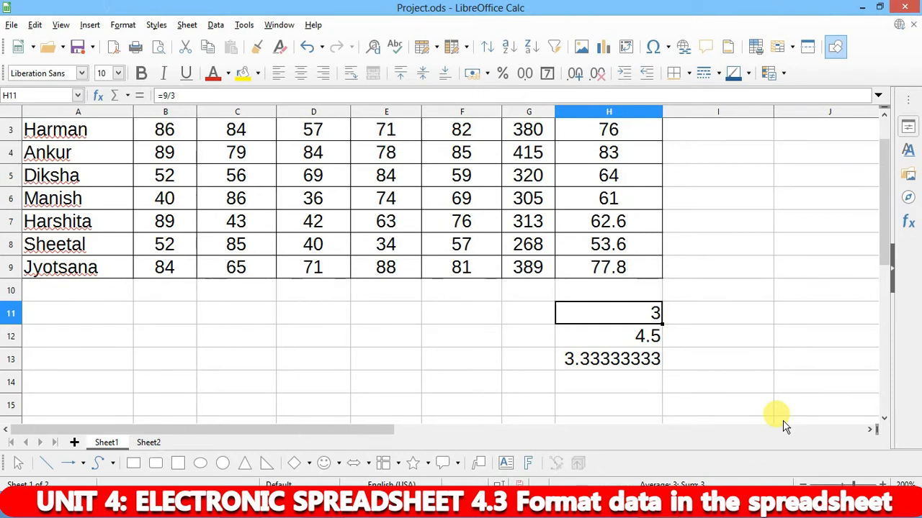
click(350, 465)
- Show the Information Technology textbook PDF at the decimal-places formatting steps
click(248, 441)
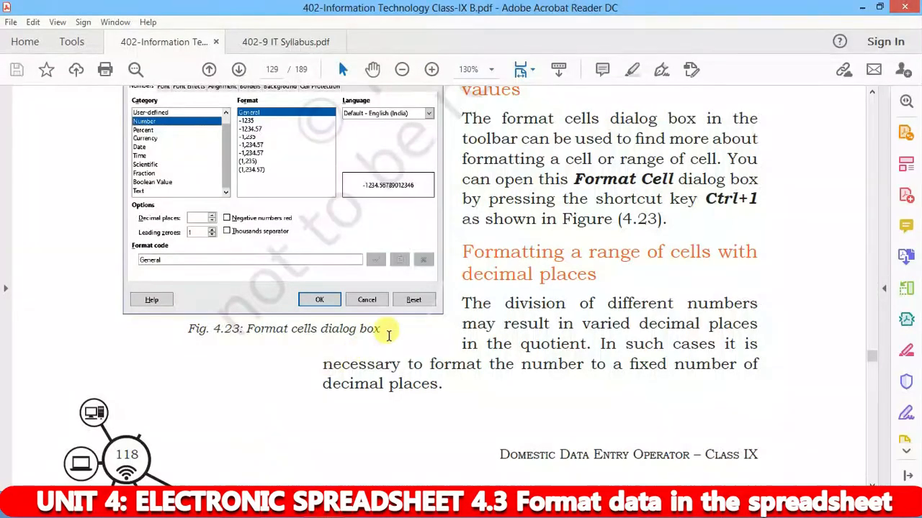
scroll(496, 310, down, 10)
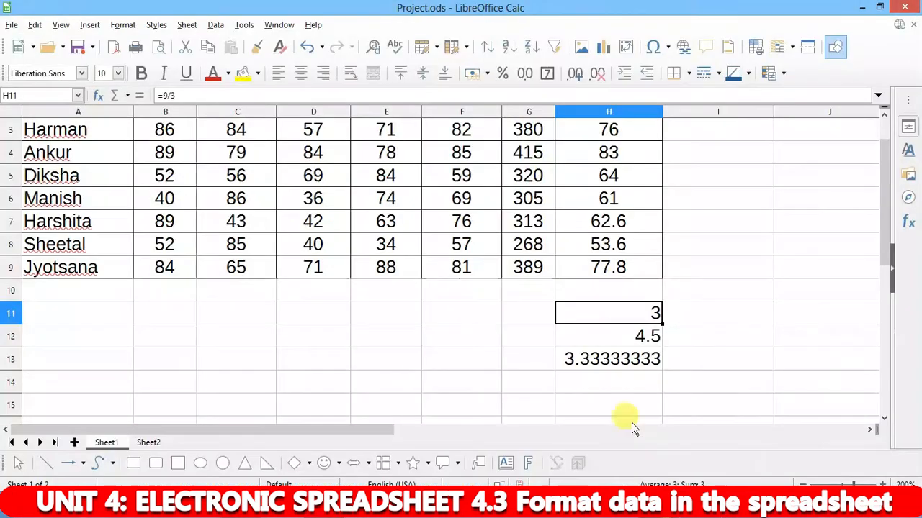
scroll(641, 233, up, 1)
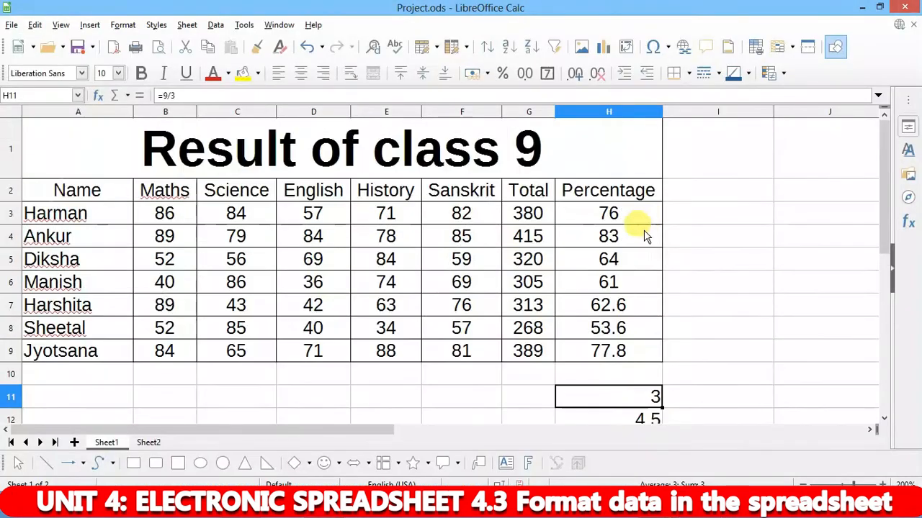
- Format H3:H13 as Number with 2 decimal places, e.g. 4.50 and 3.33
drag(595, 216, 613, 302)
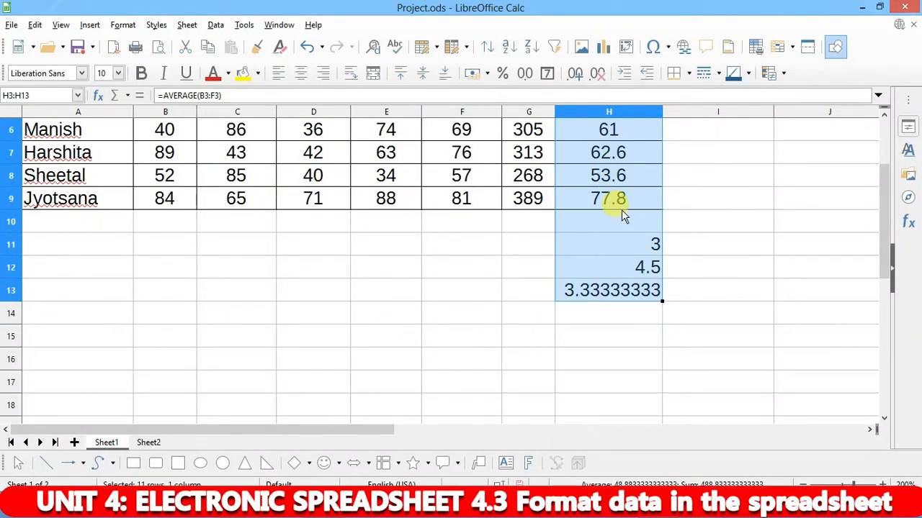
key(ctrl+1)
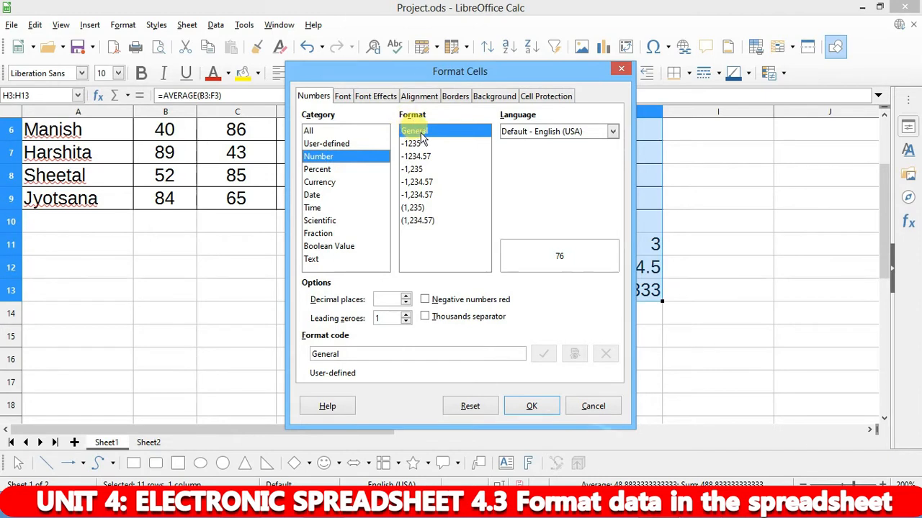
click(406, 295)
click(406, 296)
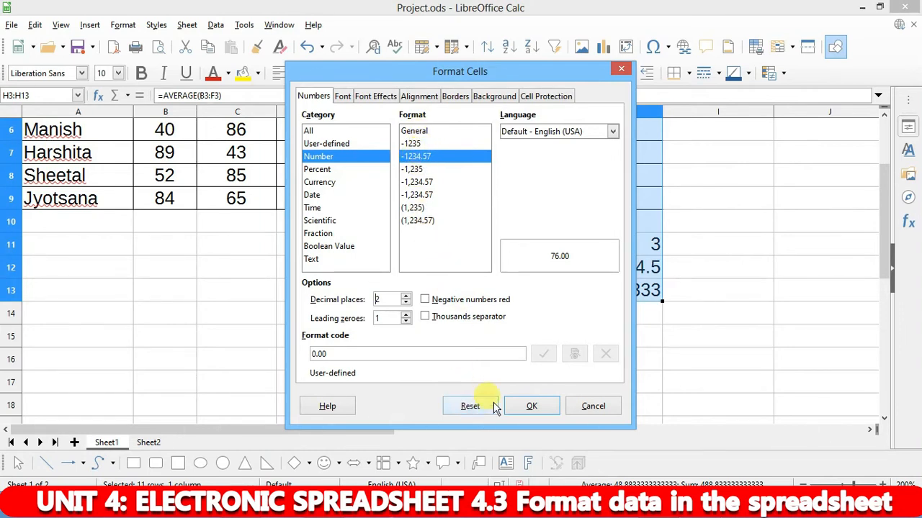
click(532, 406)
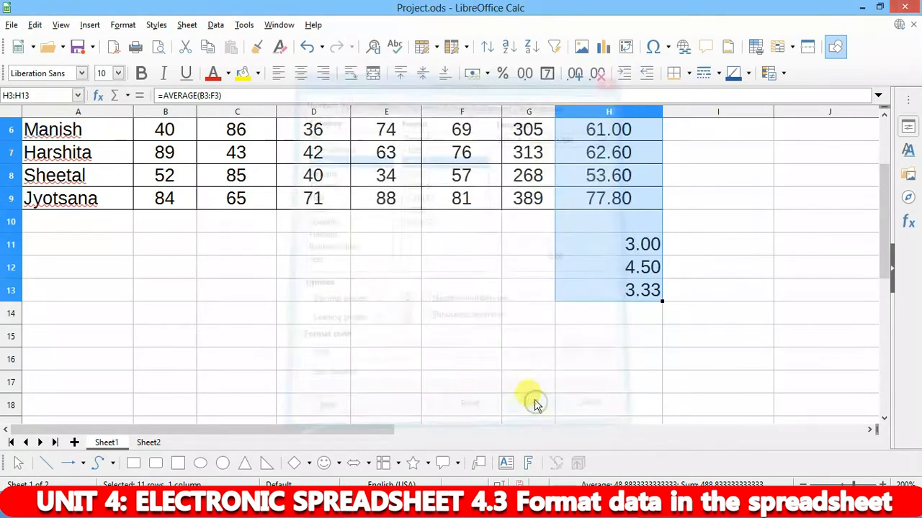
scroll(569, 295, up, 2)
click(607, 210)
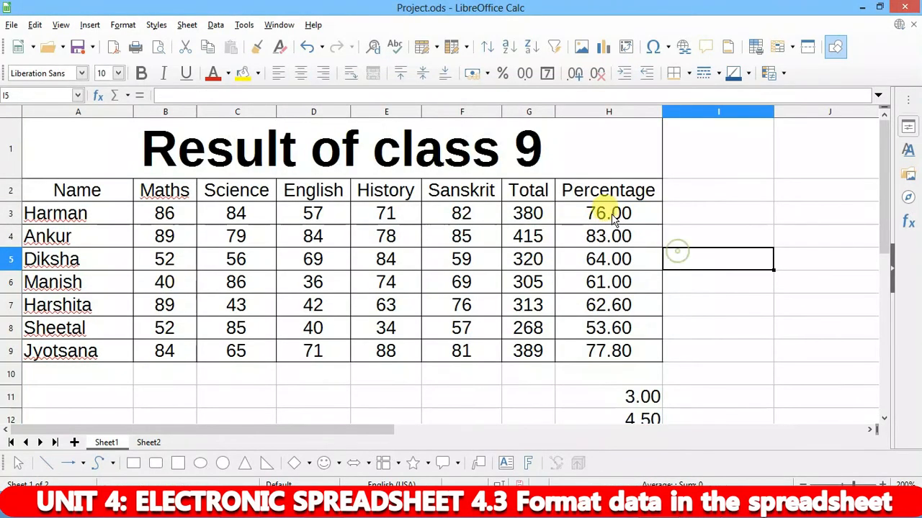
drag(607, 205, 621, 354)
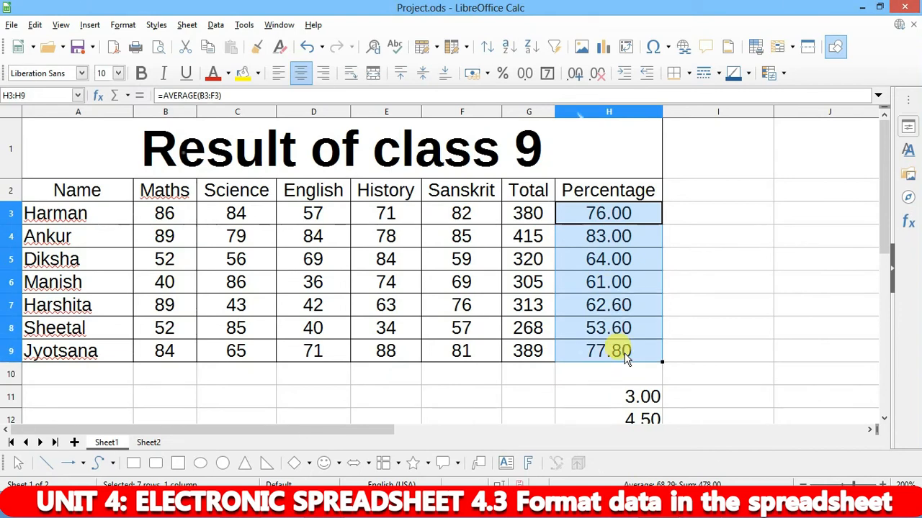
scroll(644, 380, down, 2)
drag(638, 217, 651, 281)
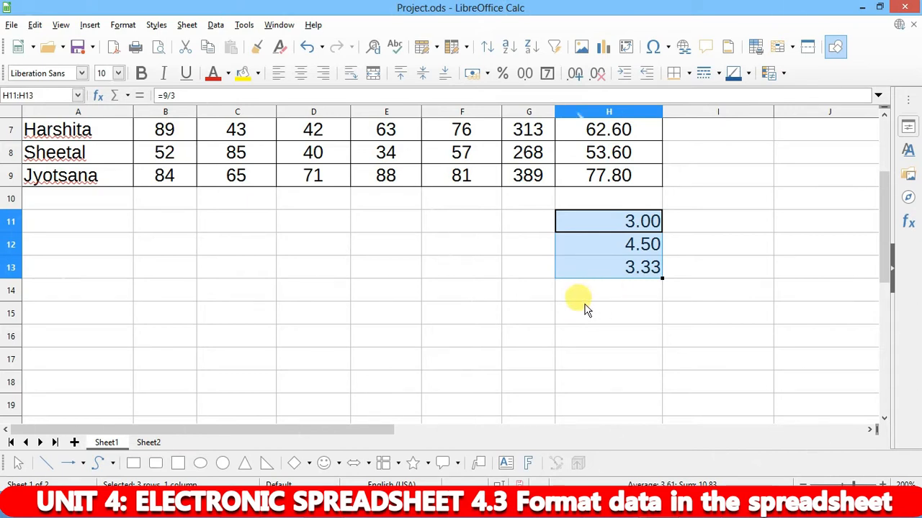
mouse_move(324, 507)
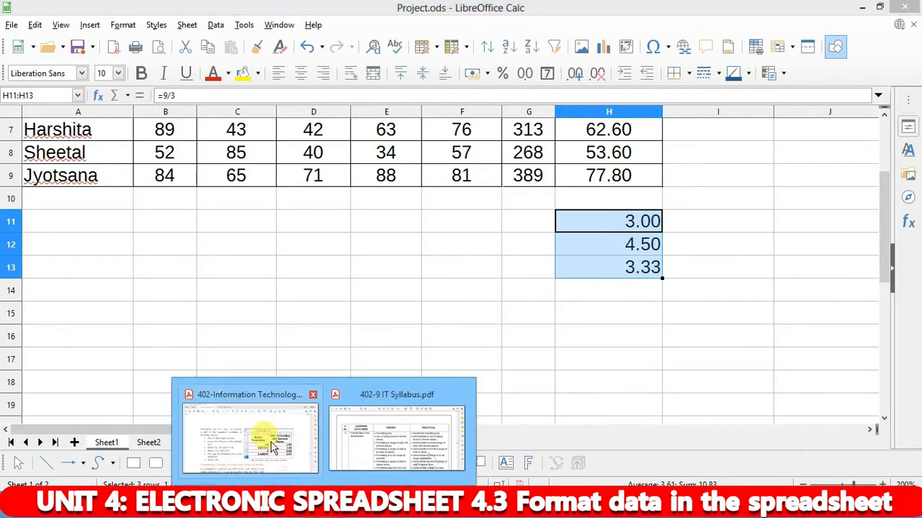
- Bring the textbook PDF forward at 'Formatting a range of cells to be seen as labels'
click(272, 448)
scroll(363, 226, down, 4)
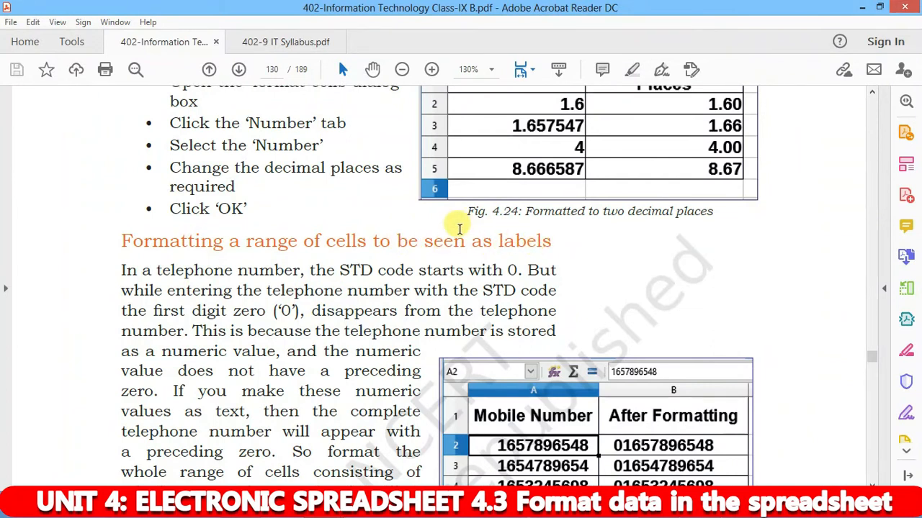
scroll(457, 223, down, 2)
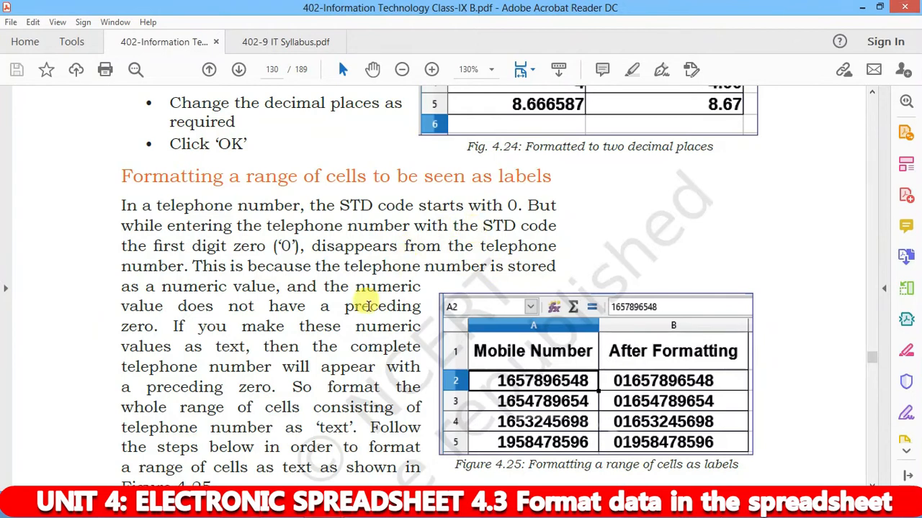
scroll(367, 310, down, 5)
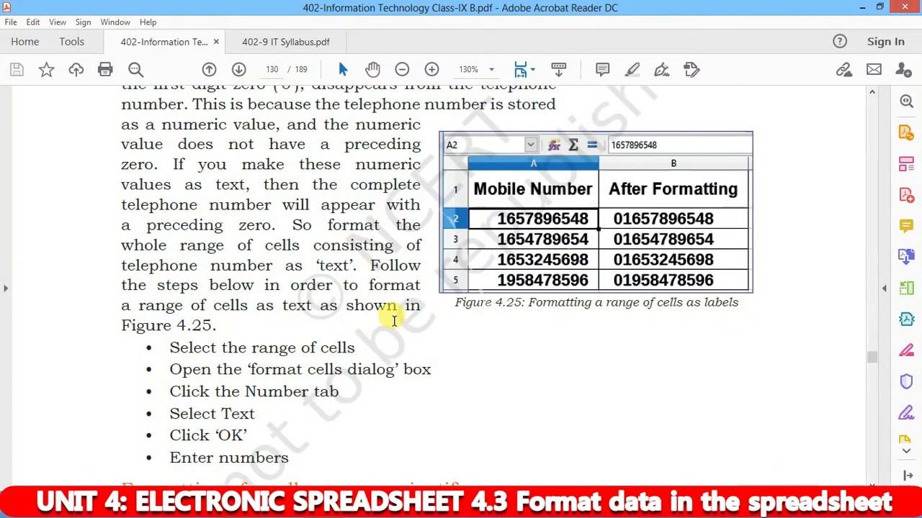
scroll(461, 360, up, 4)
scroll(580, 317, down, 2)
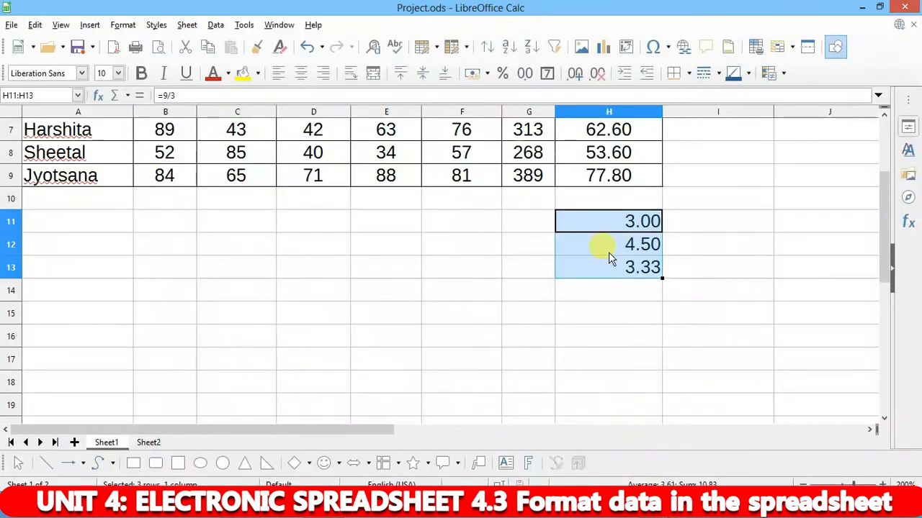
scroll(608, 252, up, 2)
scroll(593, 237, down, 2)
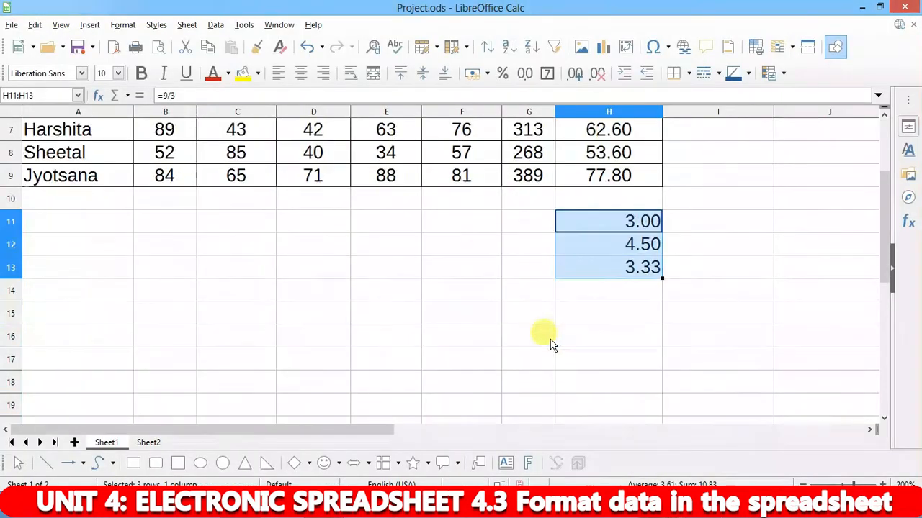
- Enter a sample phone number in D13 and widen column D to fit it
click(318, 275)
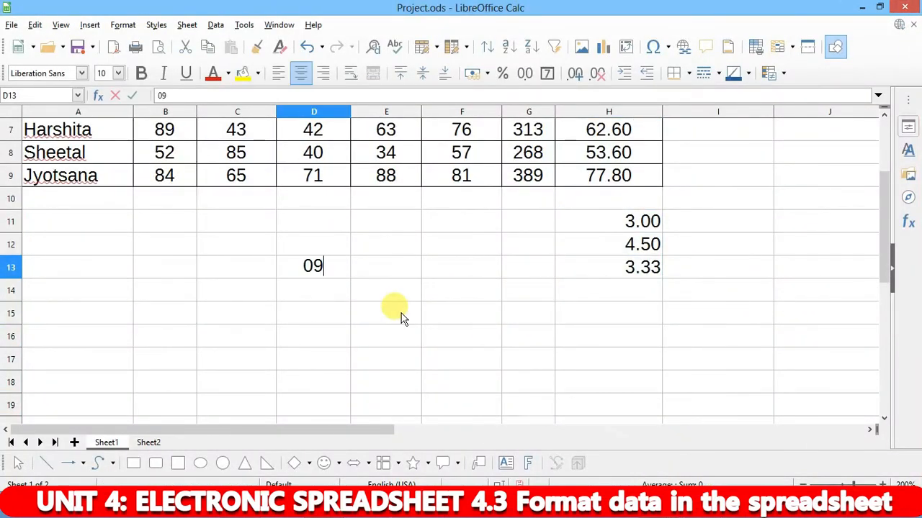
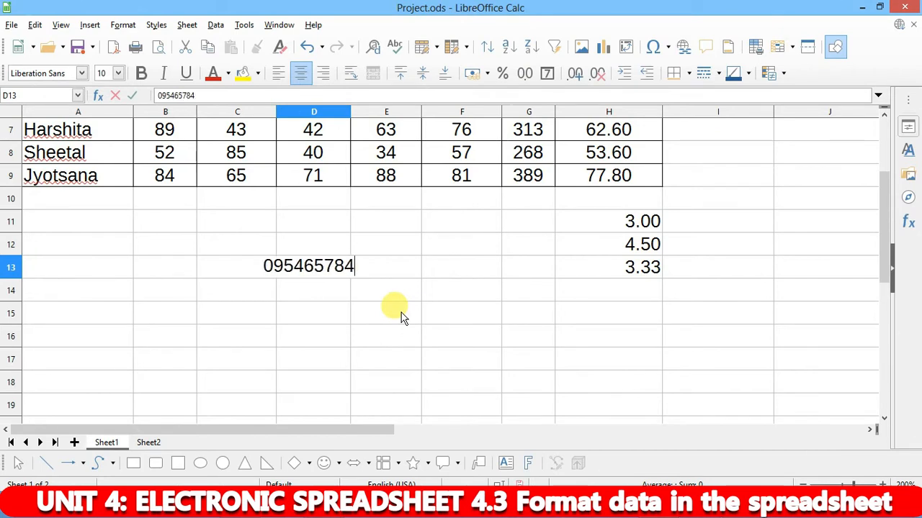
key(Return)
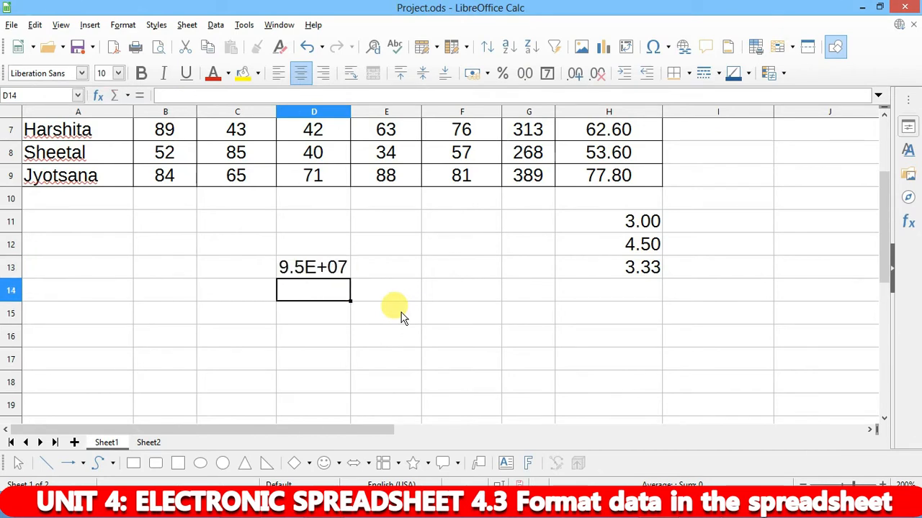
double_click(350, 107)
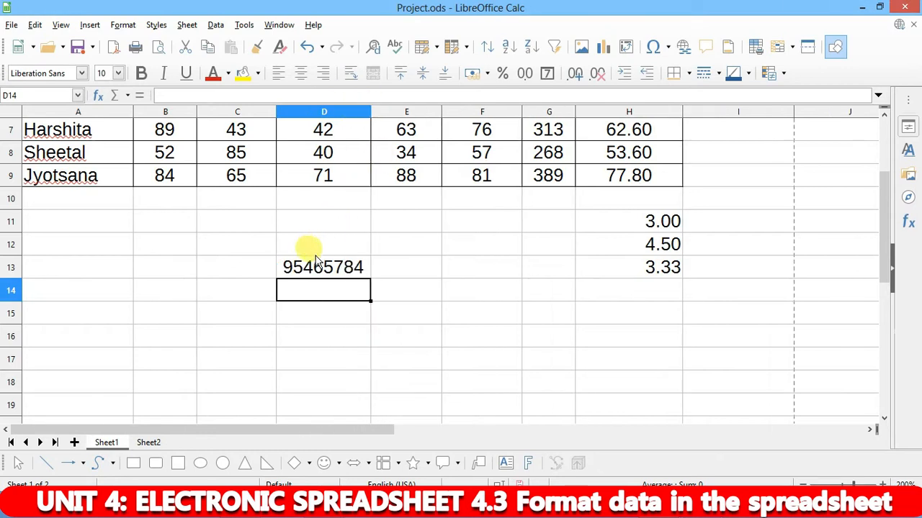
click(333, 272)
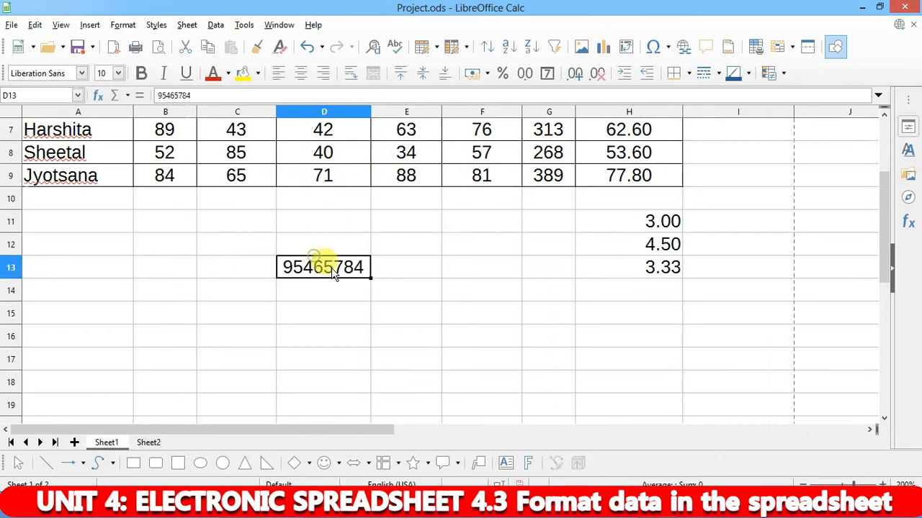
- Enter sample phone numbers in D14 and D15, noting the leading zeros are dropped
click(306, 293)
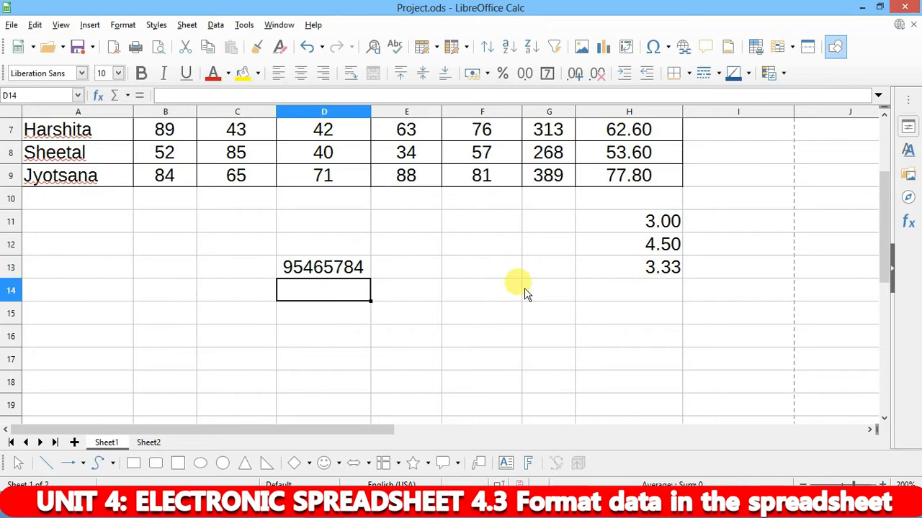
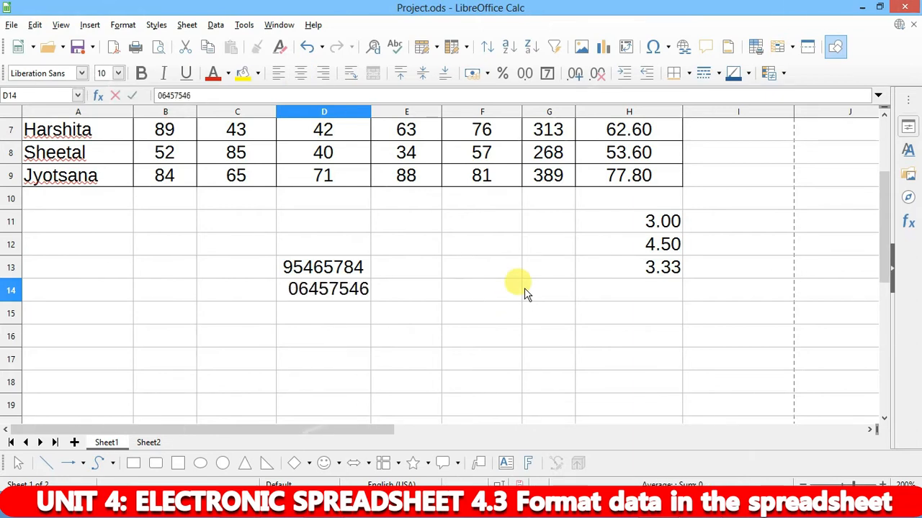
key(Return)
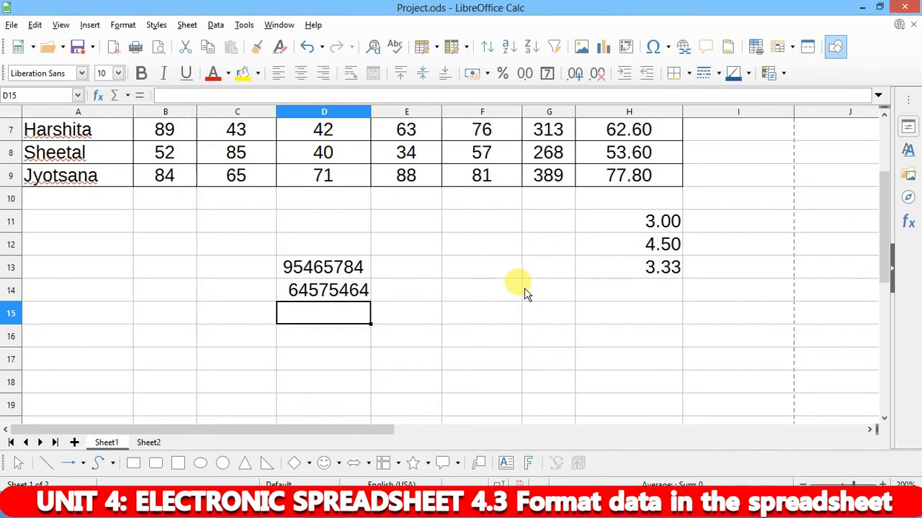
key(Up)
key(Down)
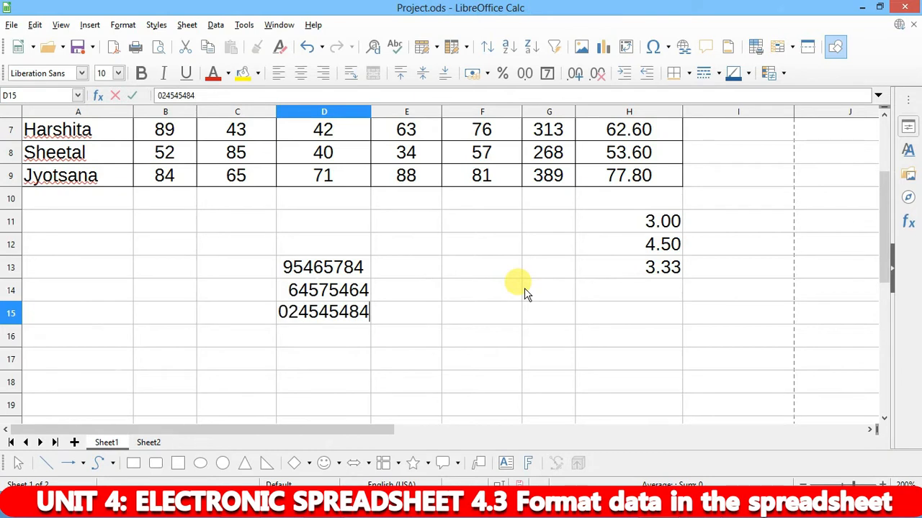
key(Return)
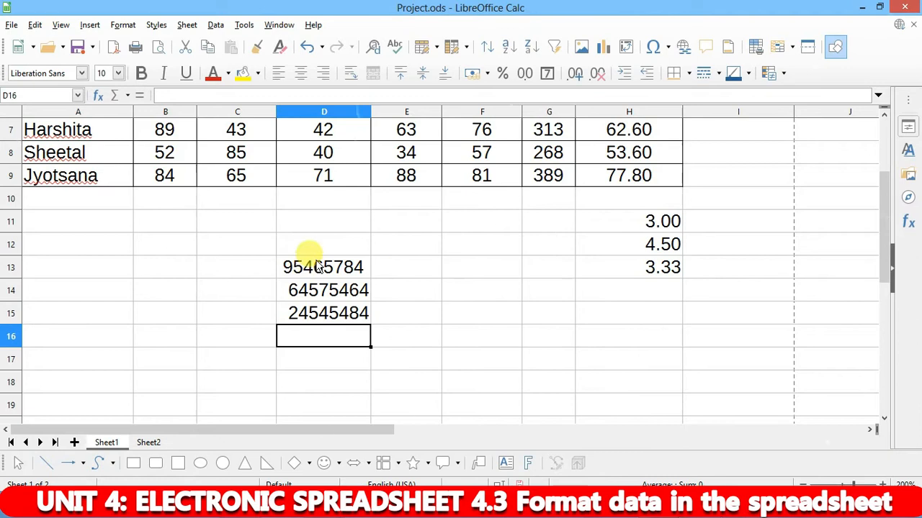
- Format D13:D18 with the Text category and begin re-typing a phone number in D13
drag(319, 265, 316, 383)
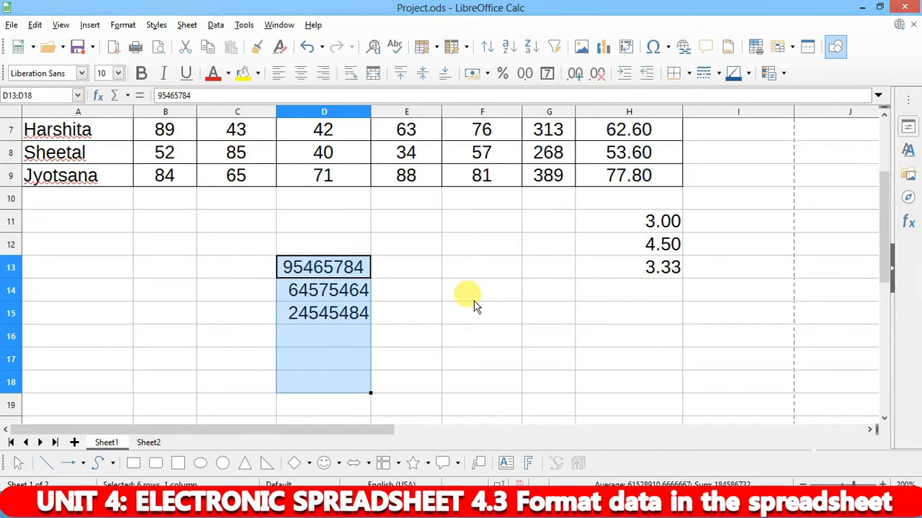
key(ctrl+1)
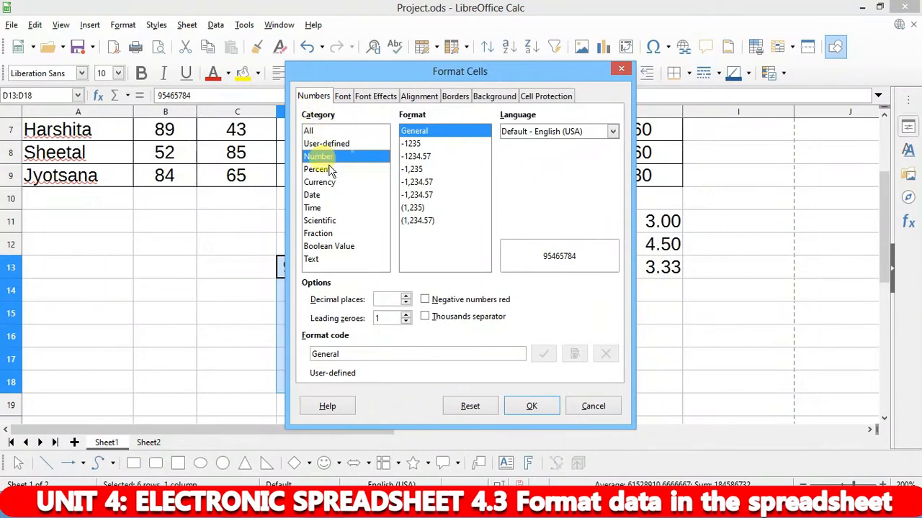
click(313, 260)
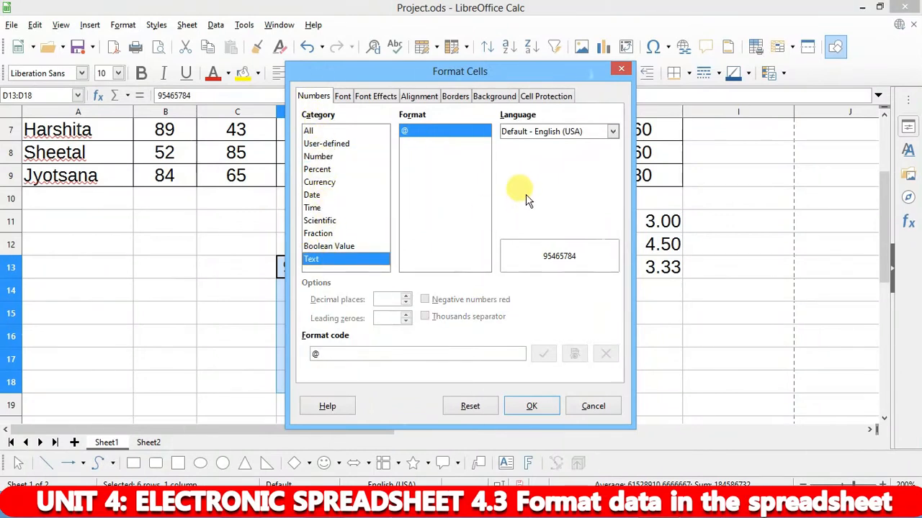
click(530, 407)
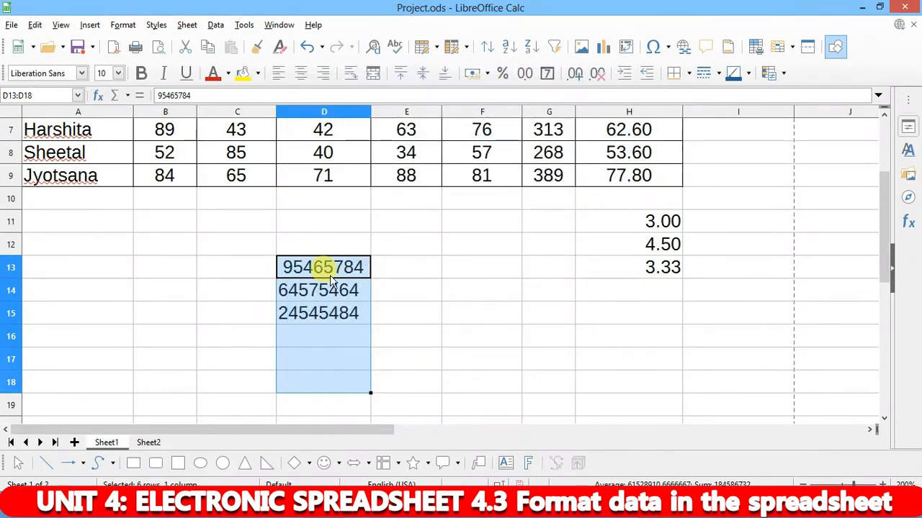
text(0545464)
- Re-enter phone numbers in D13 through D16, each now keeping its leading zero
key(Return)
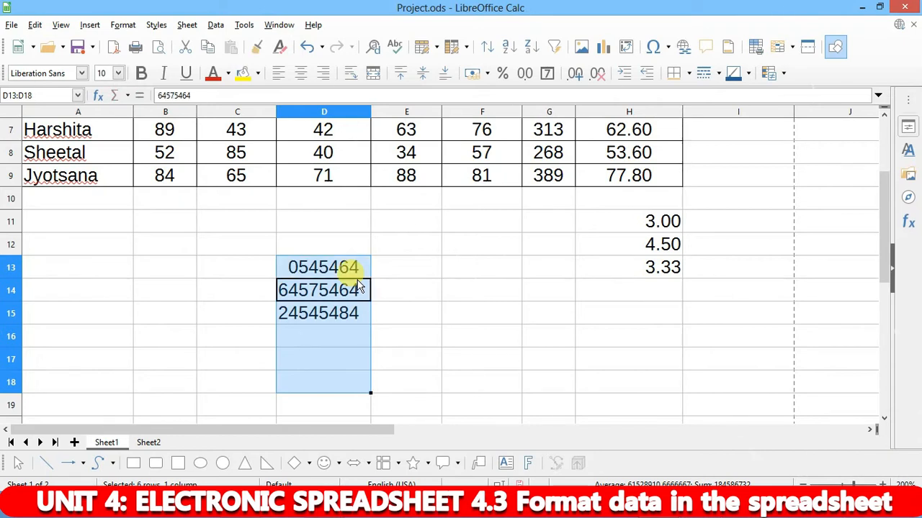
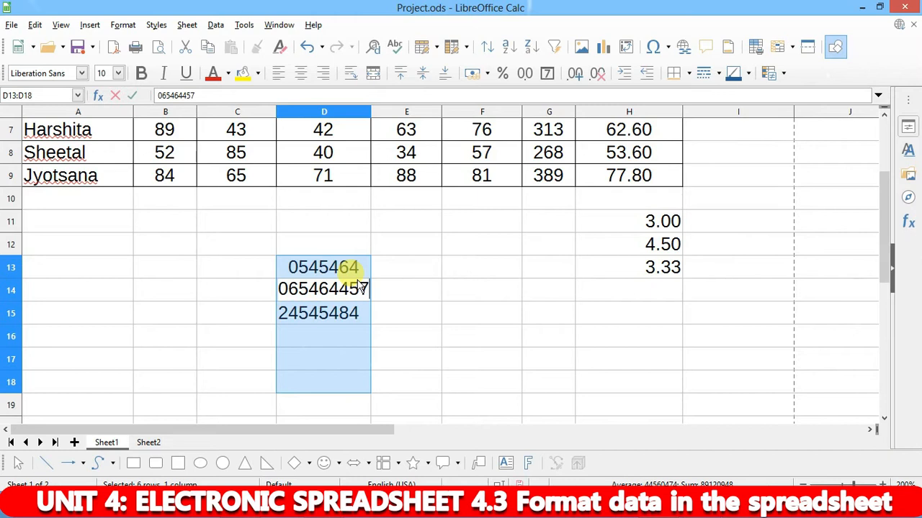
key(Return)
click(357, 286)
key(Down)
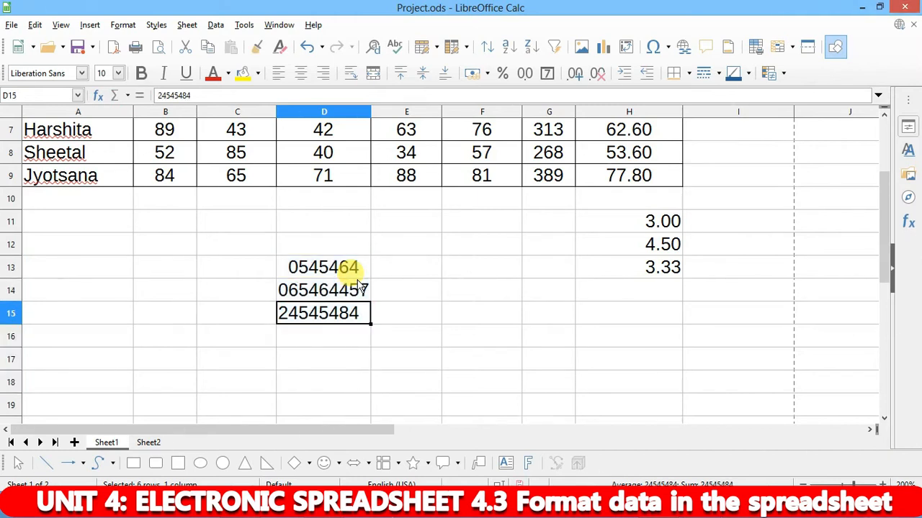
text(6)
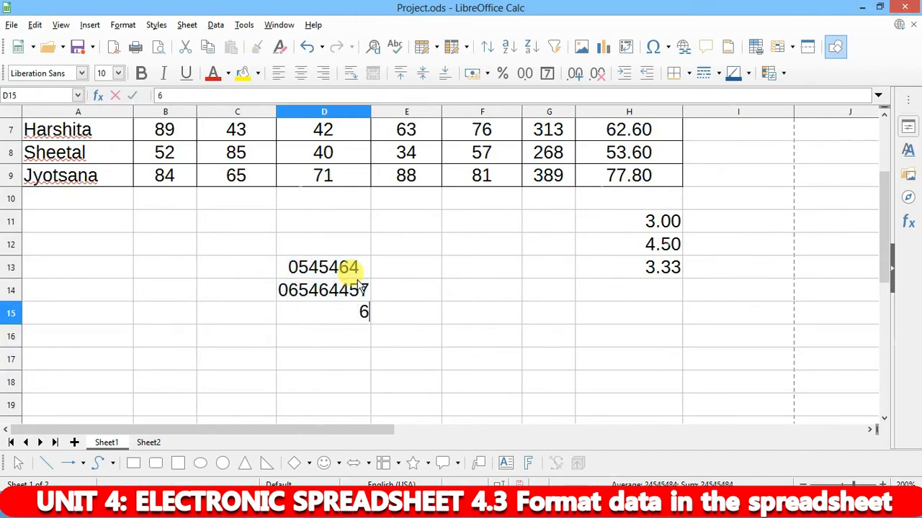
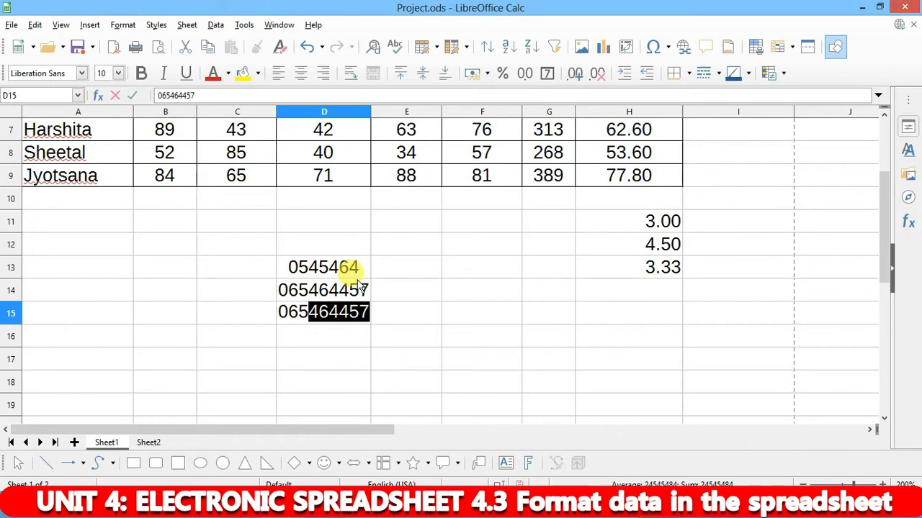
key(Return)
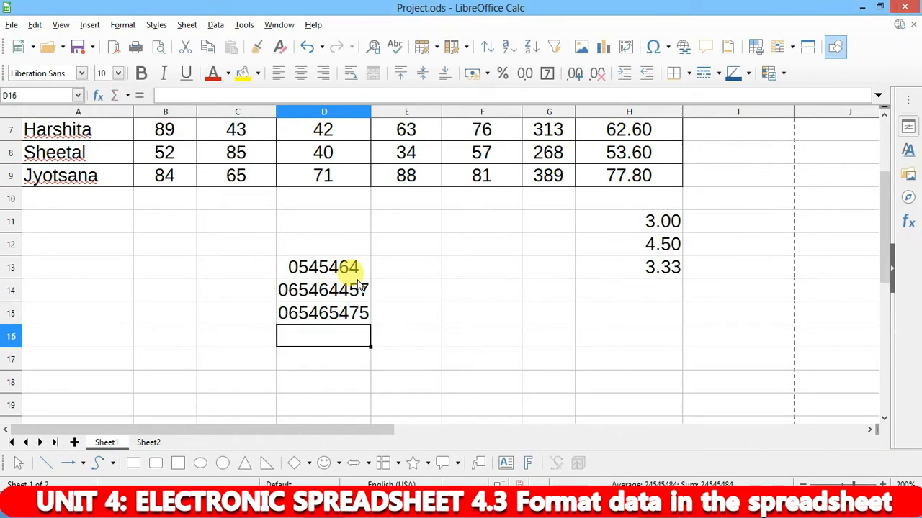
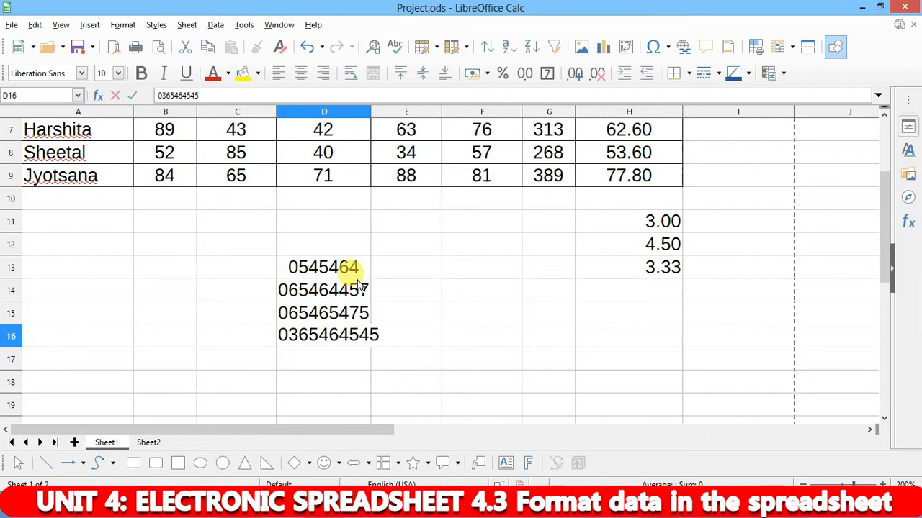
key(Return)
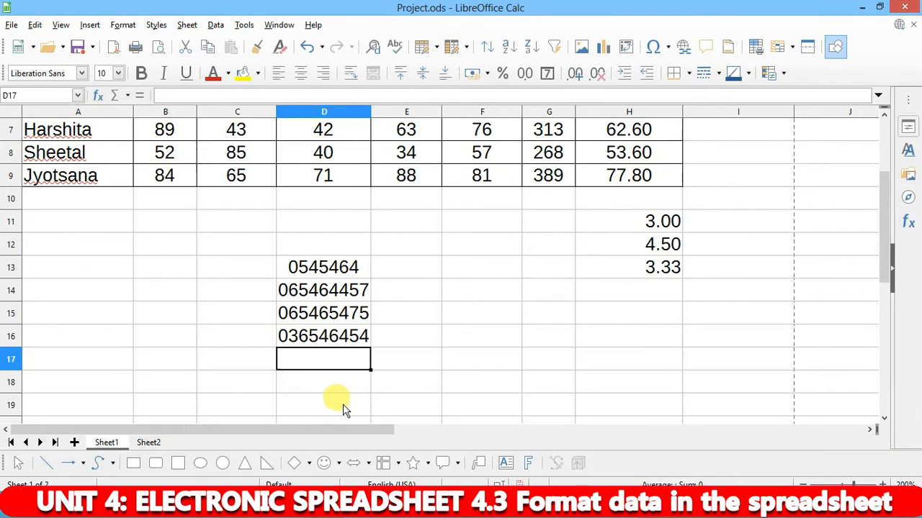
- Read the textbook's 'format as text' steps down to the date-format section on mm/dd/yyyy
mouse_move(316, 497)
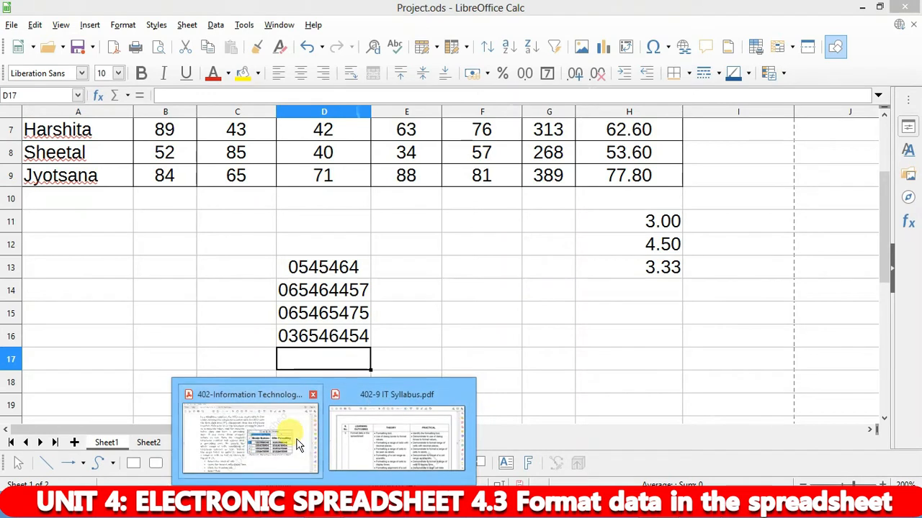
click(291, 432)
scroll(380, 306, down, 6)
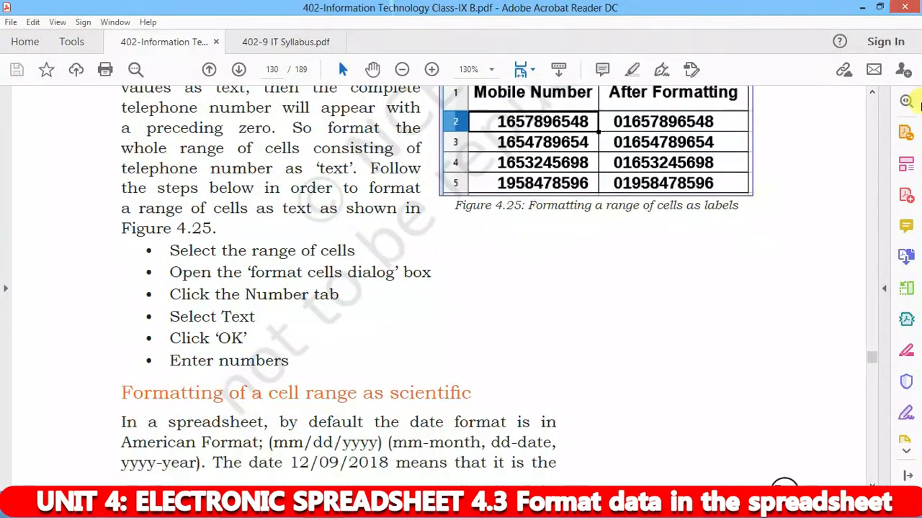
scroll(537, 186, up, 3)
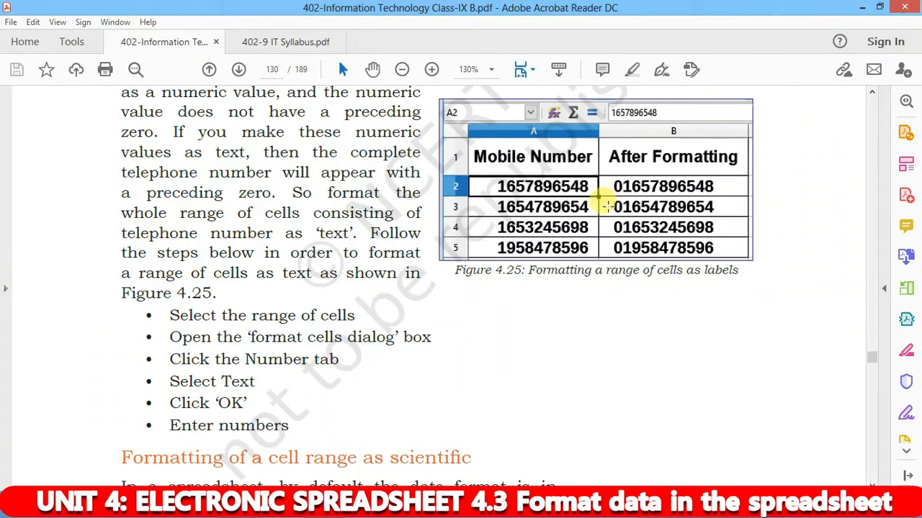
scroll(360, 309, down, 1)
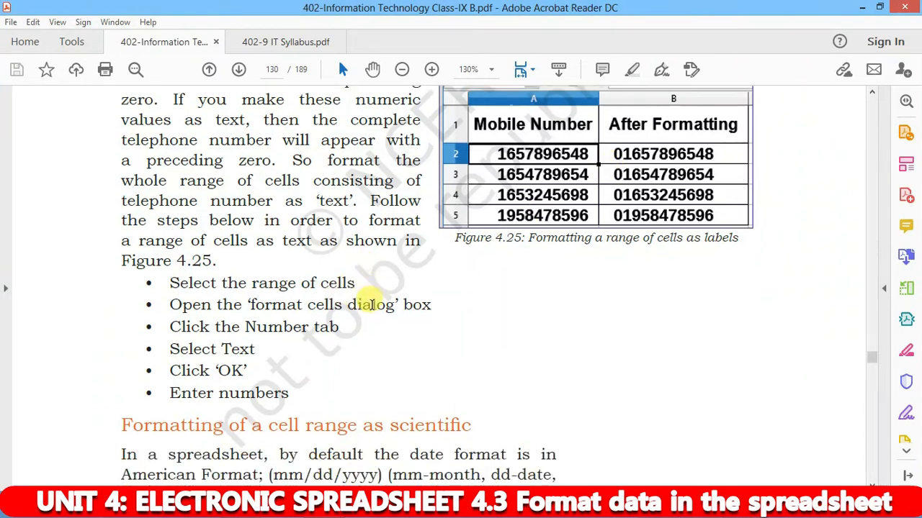
scroll(432, 303, down, 5)
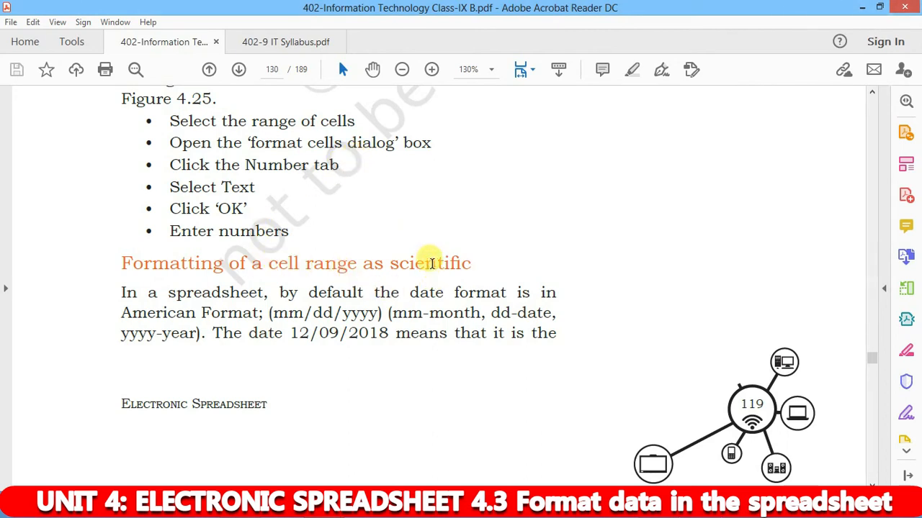
scroll(430, 260, down, 2)
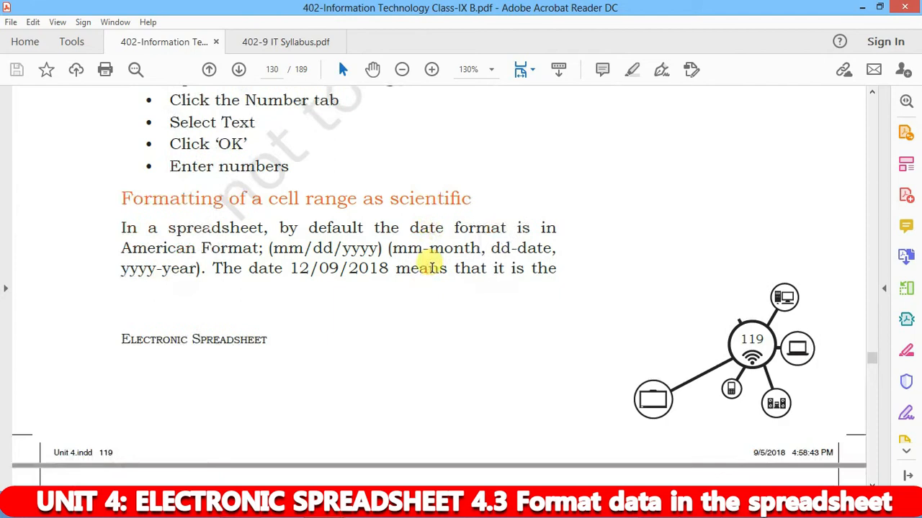
scroll(432, 264, down, 1)
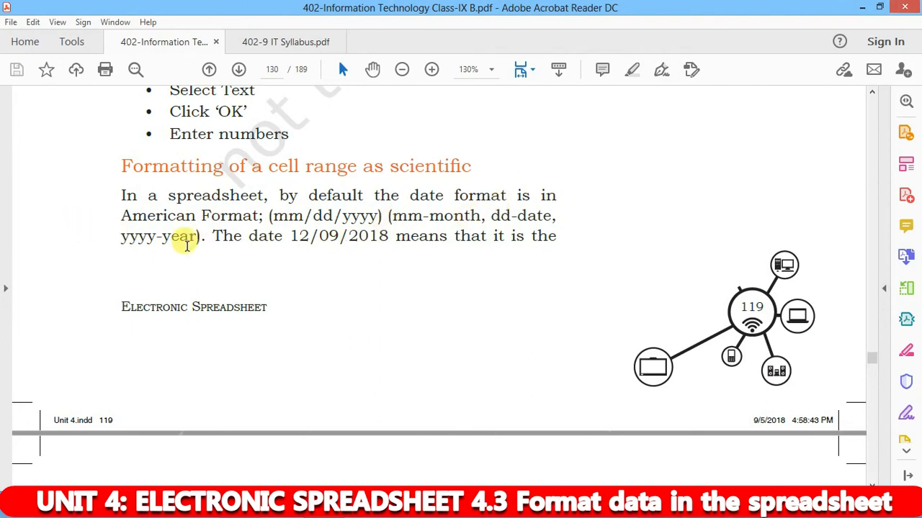
scroll(257, 237, down, 3)
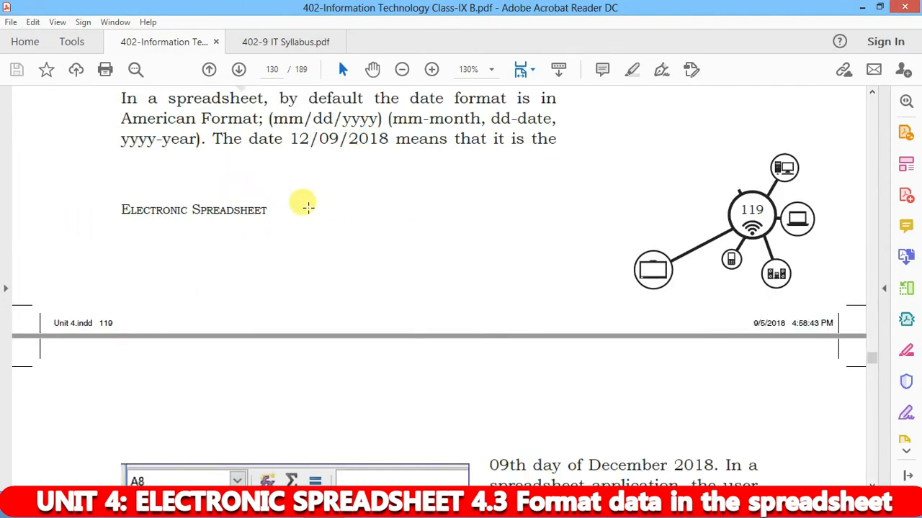
scroll(307, 208, down, 2)
- Highlight the sample date 09/12/2018 and the Sunday entry in the Figure 4.26 table
scroll(303, 197, down, 4)
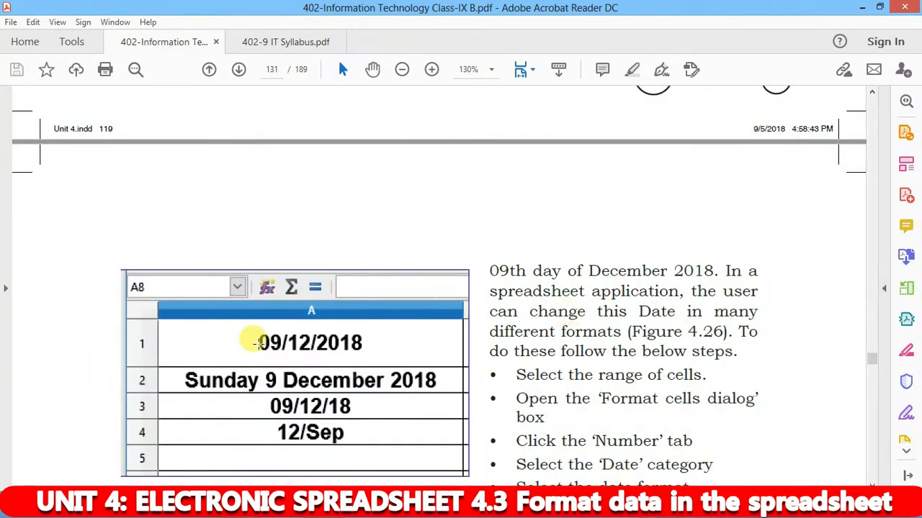
drag(256, 335, 368, 345)
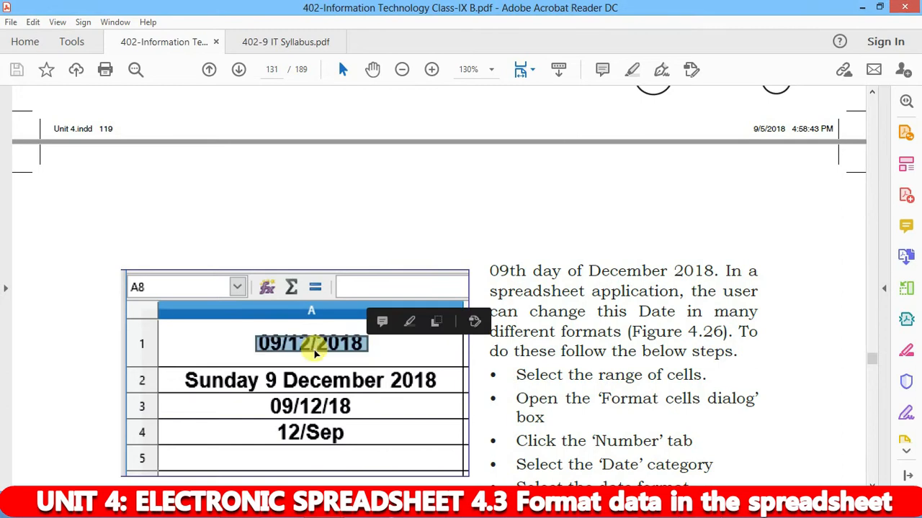
click(267, 350)
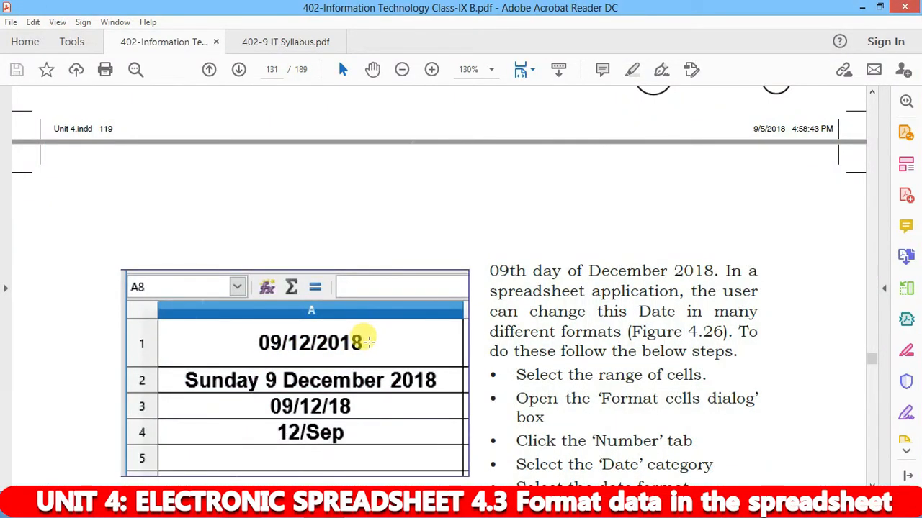
drag(251, 335, 397, 351)
click(193, 376)
click(184, 382)
drag(184, 371, 270, 380)
click(270, 380)
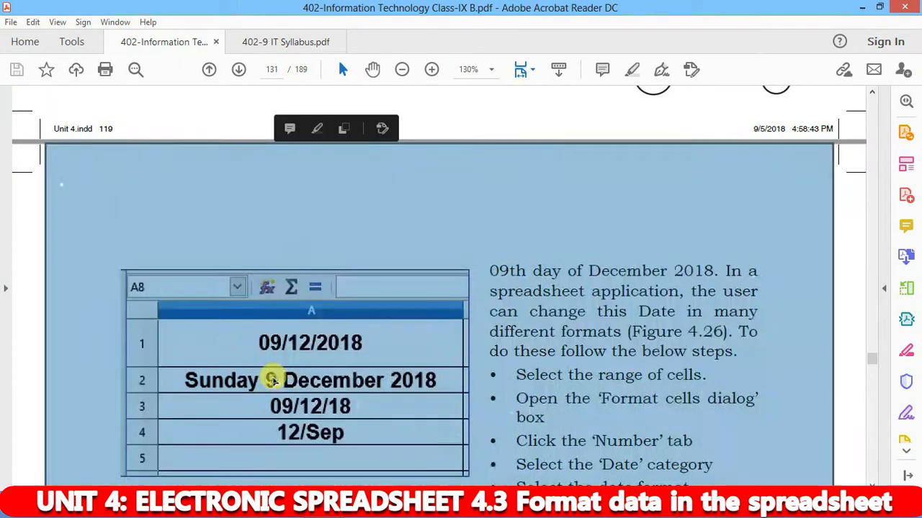
click(269, 379)
click(268, 376)
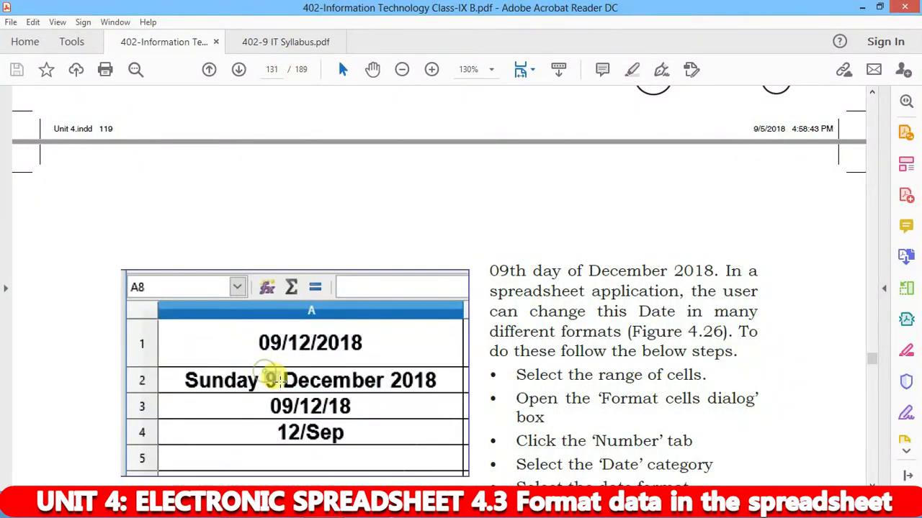
double_click(277, 382)
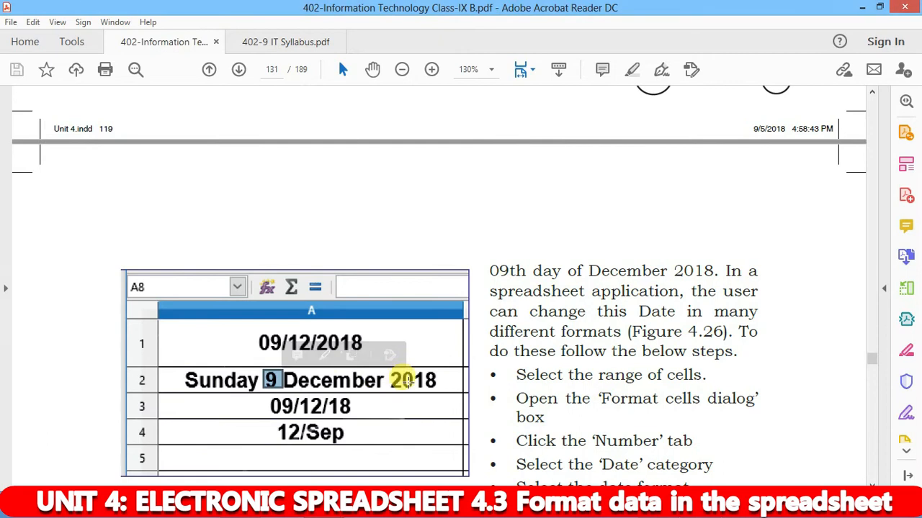
click(421, 382)
click(403, 380)
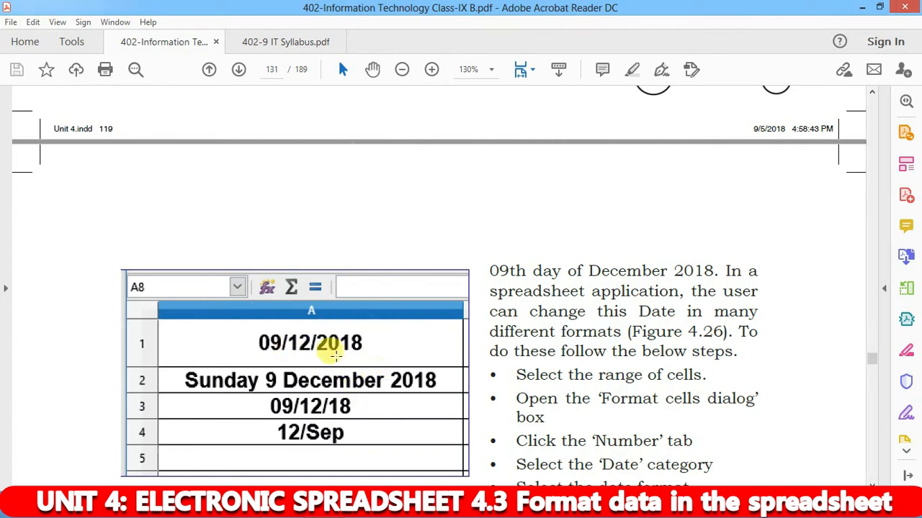
- Mark the four example date formats in Figure 4.26, then return to Project.ods
drag(267, 329, 380, 440)
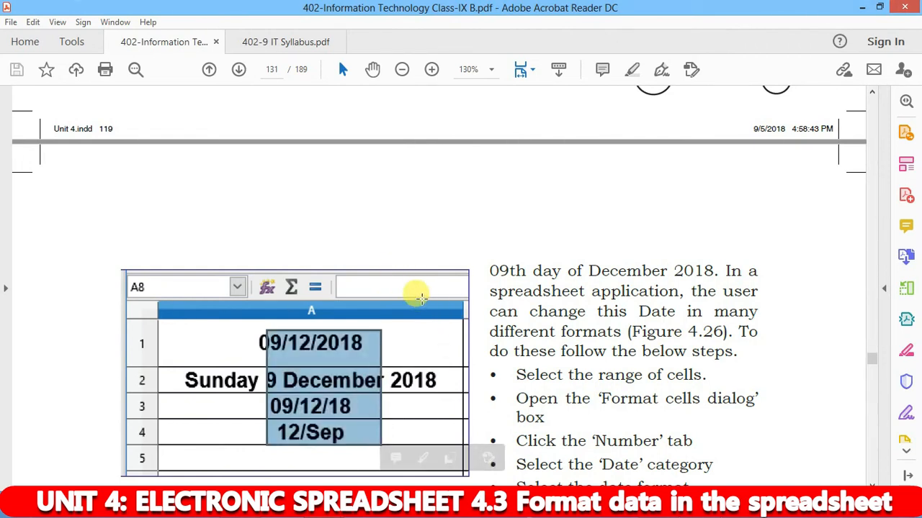
drag(243, 331, 370, 354)
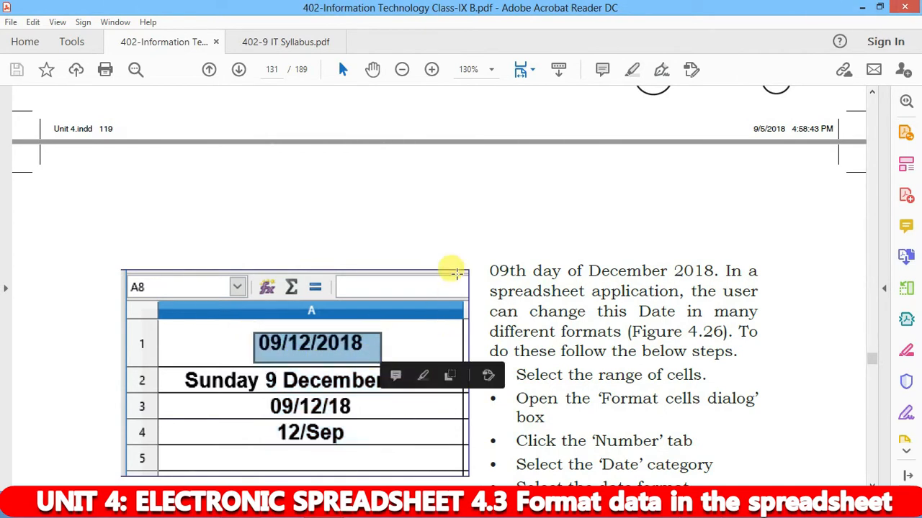
click(580, 400)
click(652, 506)
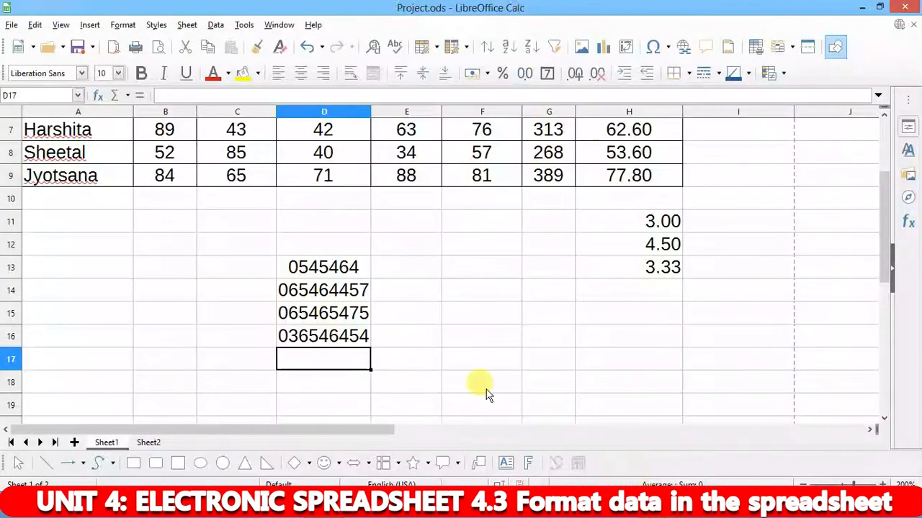
- Enter 09/12/2018 in H17 and check it displays as 09/12/18
click(604, 358)
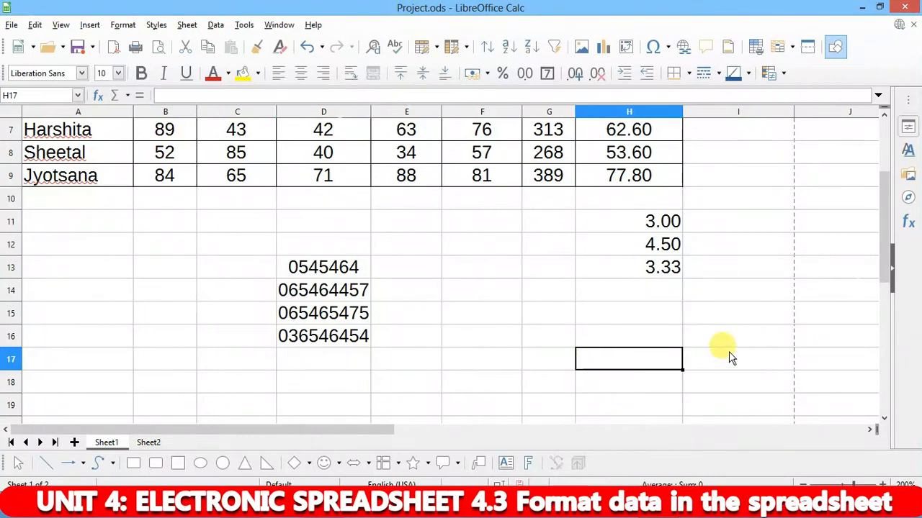
text(19)
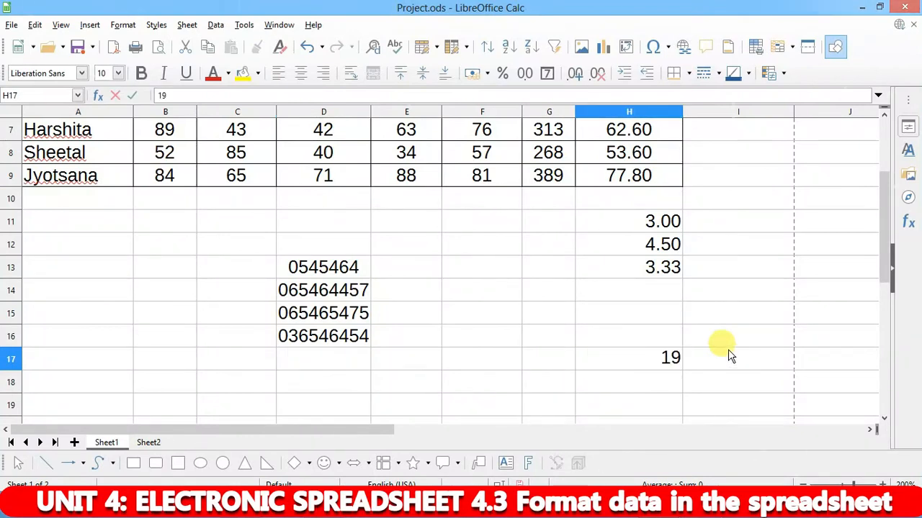
key(BackSpace)
key(BackSpace)
text(0)
text(9/12/2)
text(018)
key(Return)
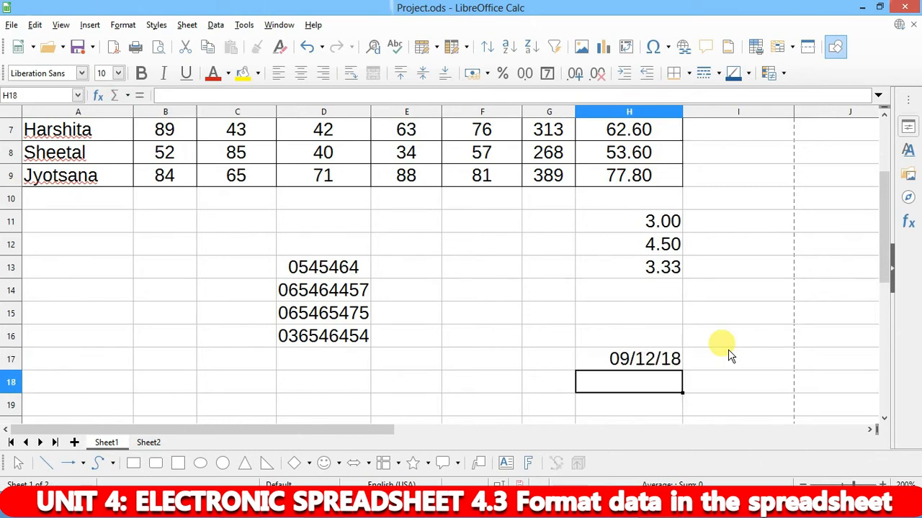
click(647, 360)
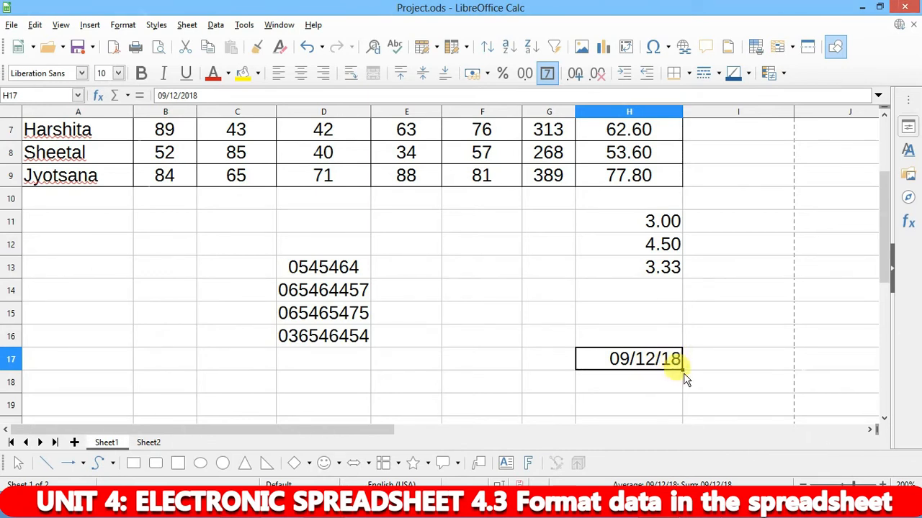
- Fill H17's date into H18, then re-enter 09/12/2018 in H18
scroll(675, 378, down, 3)
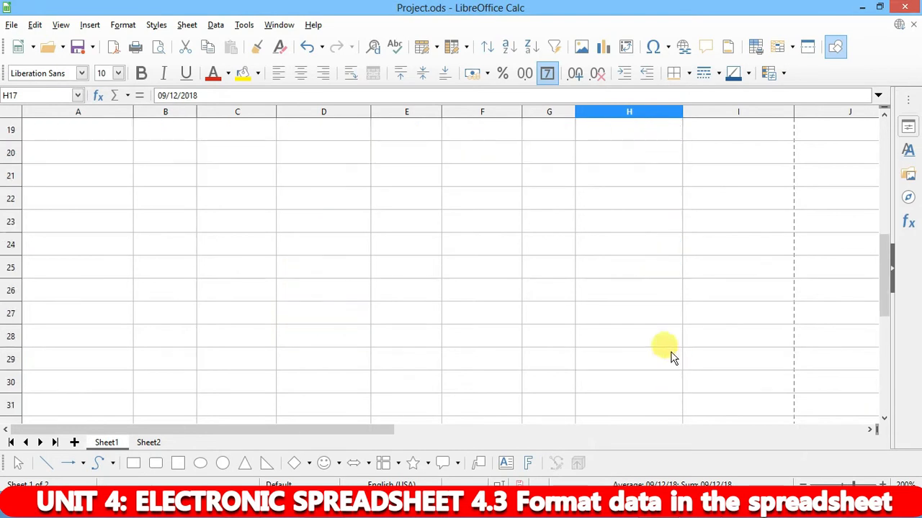
scroll(666, 259, up, 1)
drag(682, 232, 680, 325)
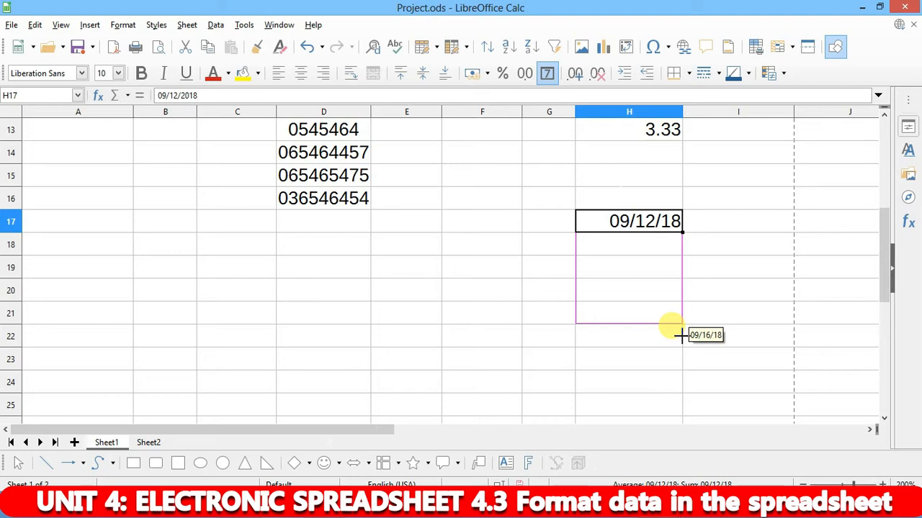
drag(680, 335, 670, 249)
click(705, 243)
click(650, 242)
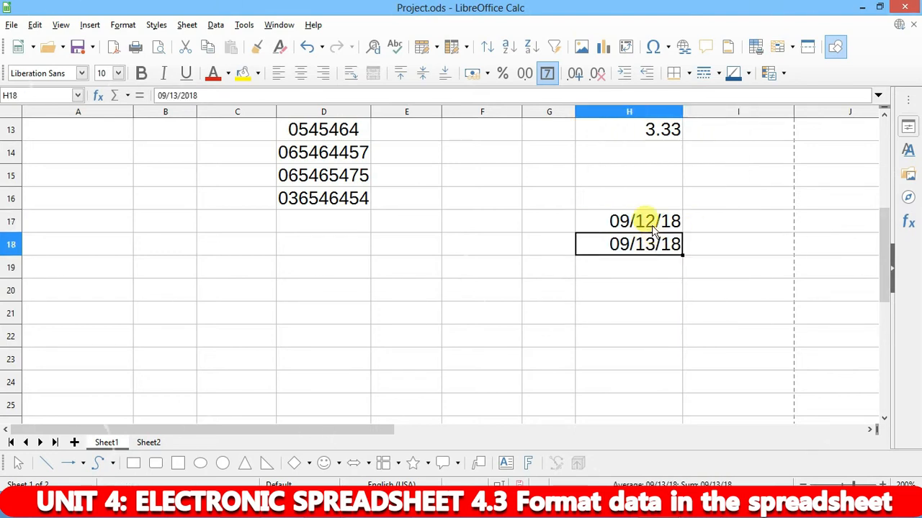
click(650, 220)
click(623, 249)
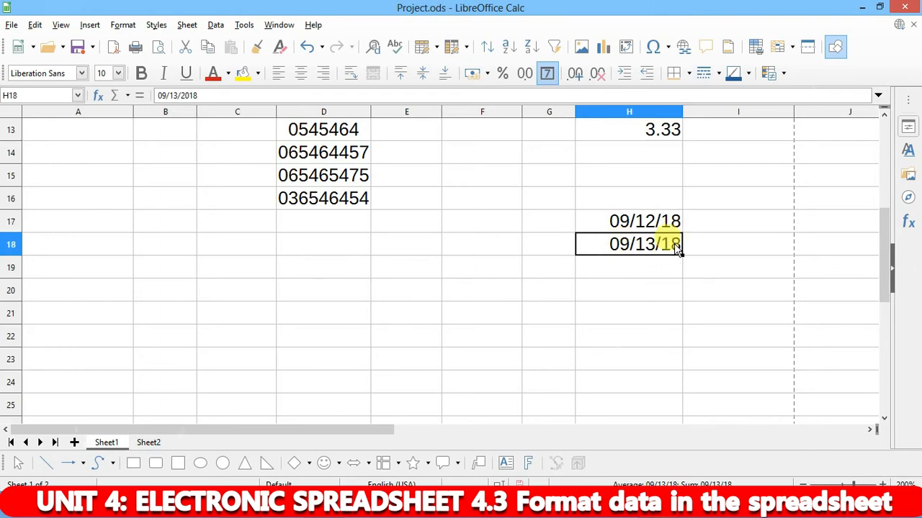
text(09/12/2018)
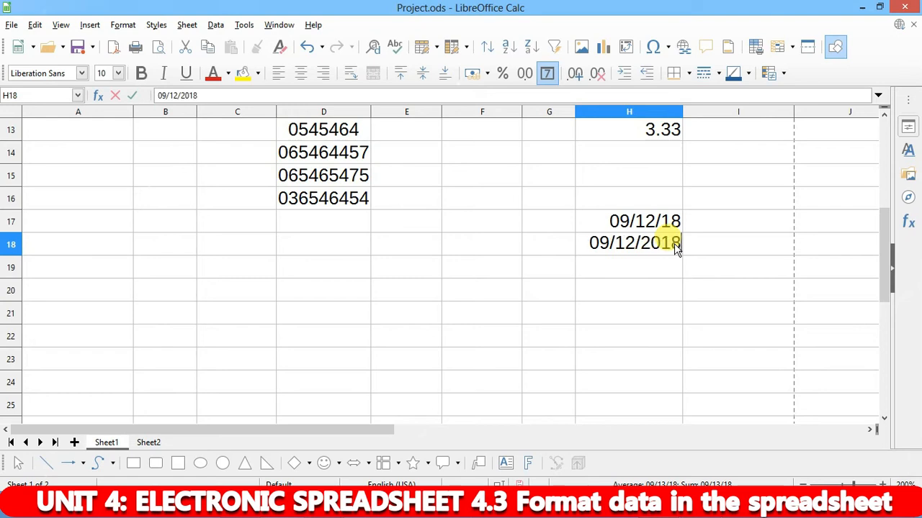
key(Return)
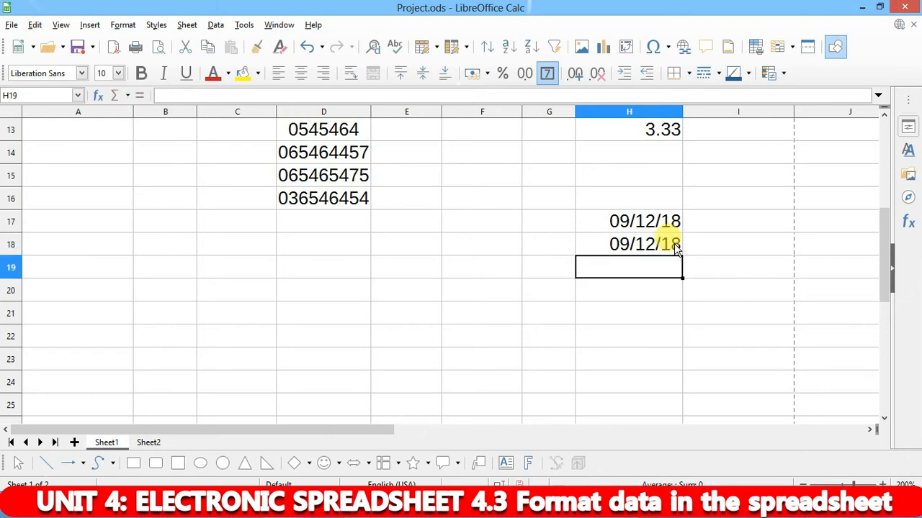
- Enter 09/12/2018 in H19 and H20, correcting the year typo in H19
text(09/0)
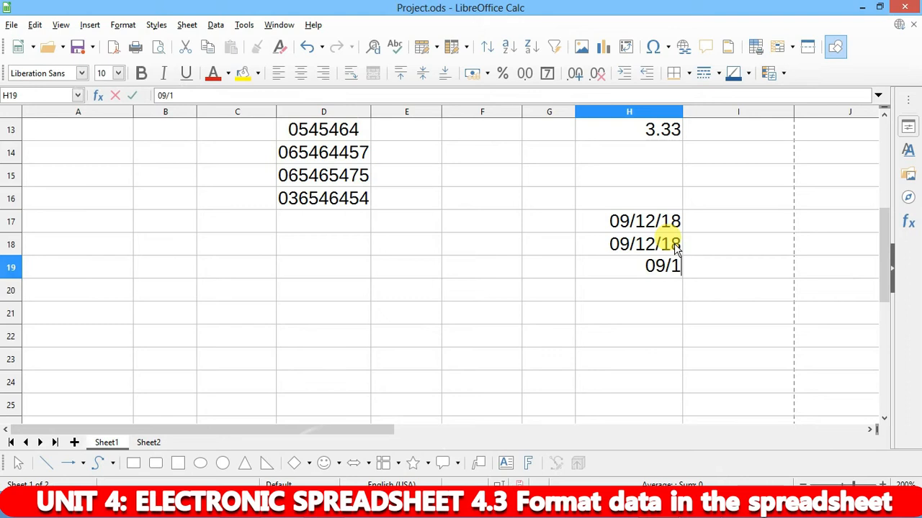
text(/)
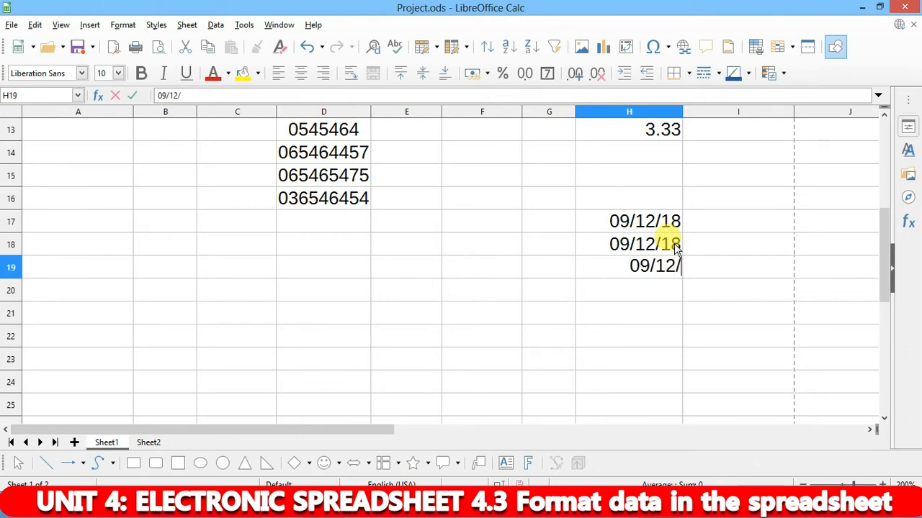
text(201/)
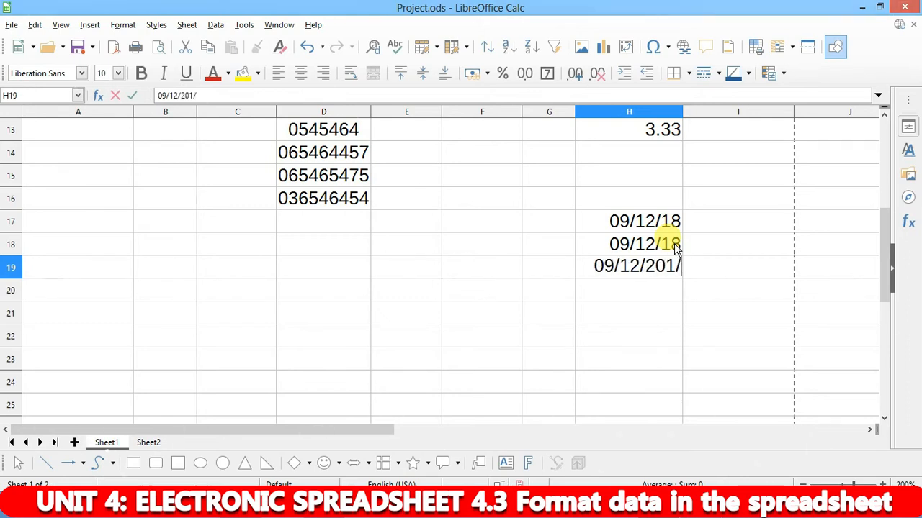
key(Return)
key(Up)
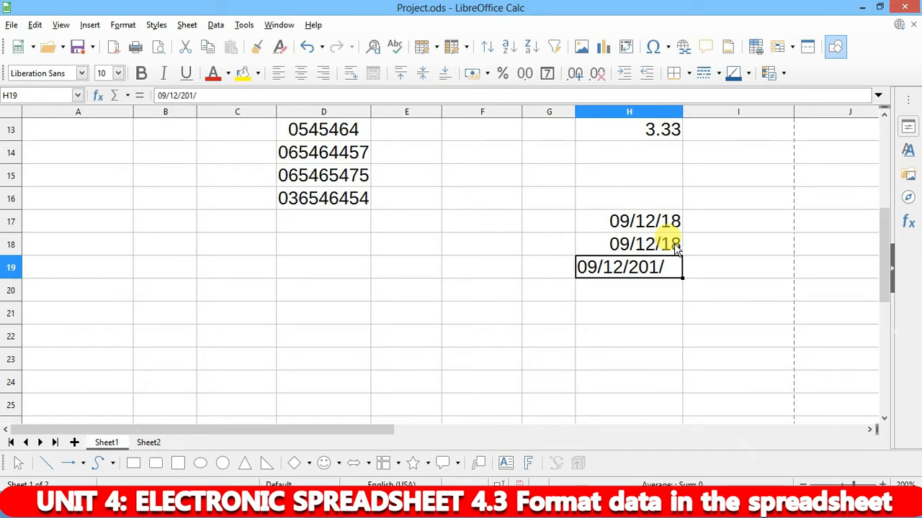
key(F2)
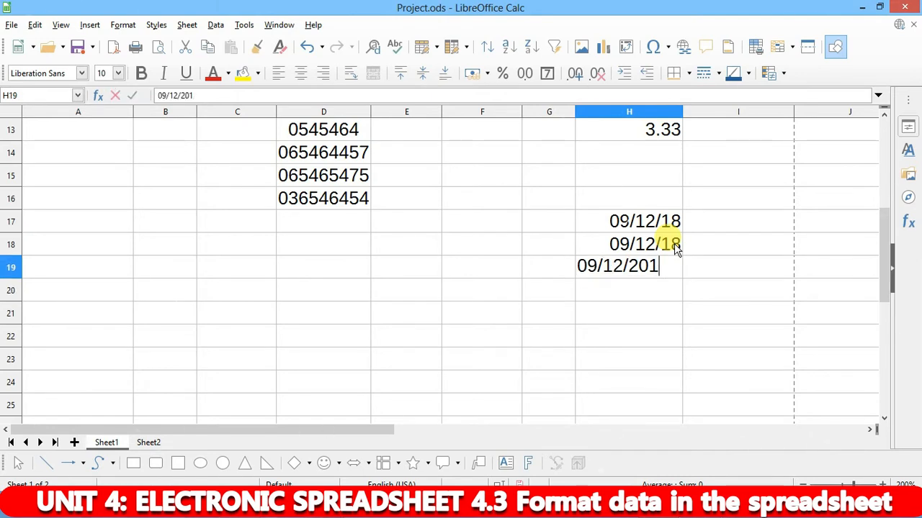
text(8)
key(Return)
text(09/12/201)
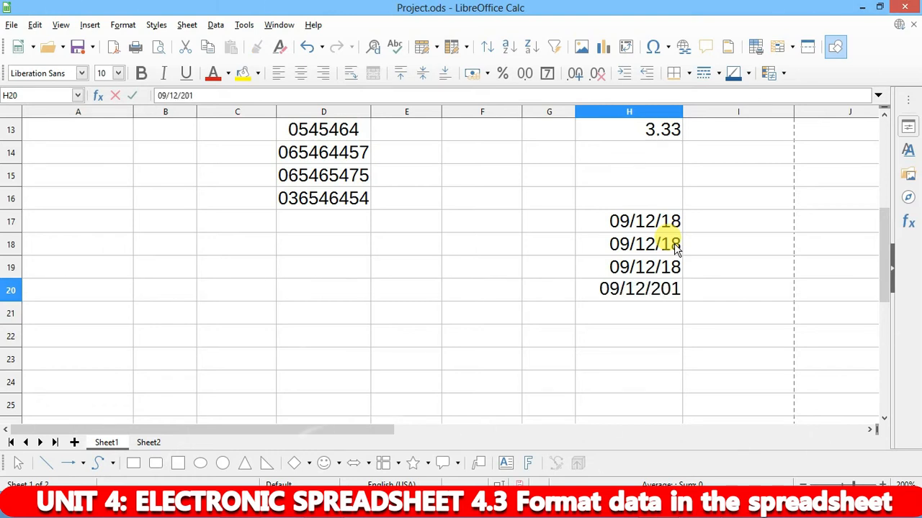
text(8)
key(Return)
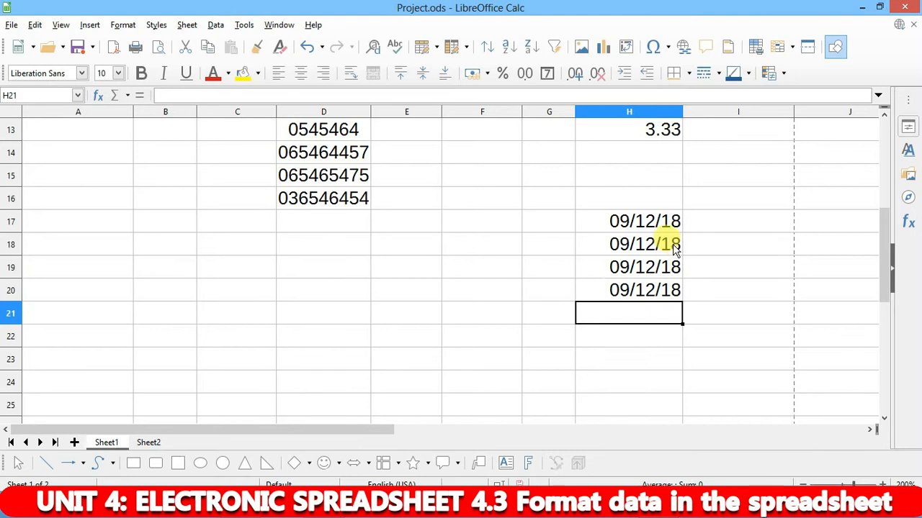
click(613, 221)
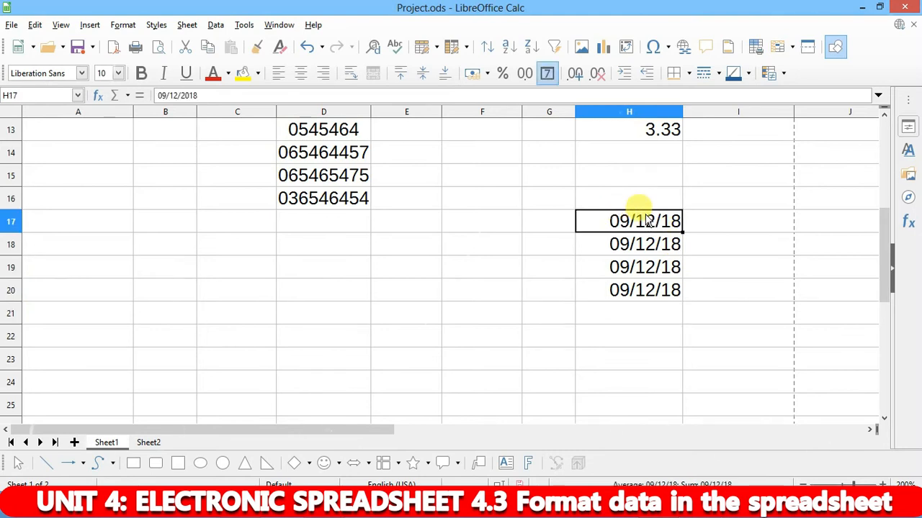
- Give H17 the long Hebrew-calendar date format, Wednesday, 3 Tishri 5779
key(ctrl+1)
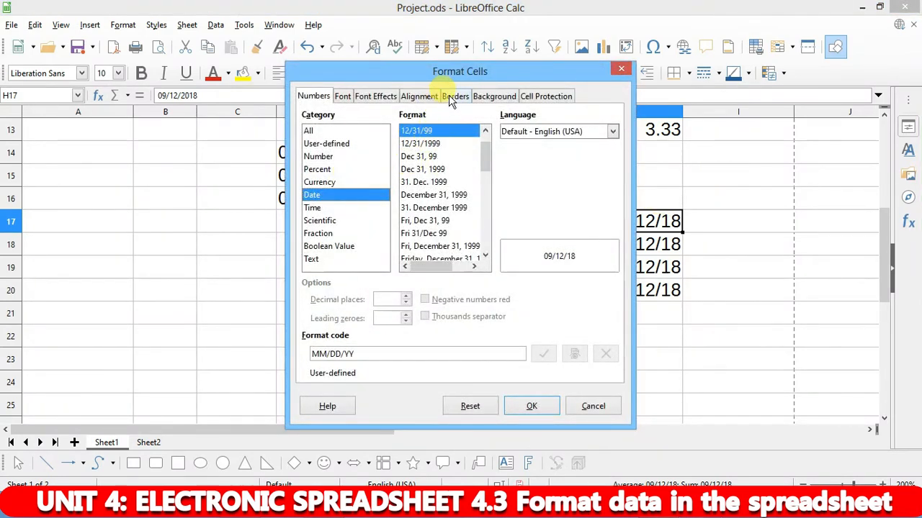
drag(449, 79, 300, 75)
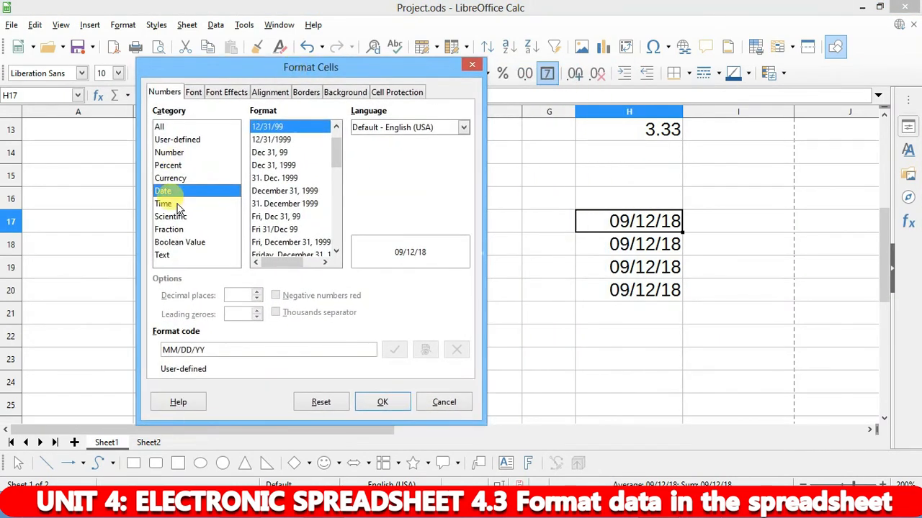
click(283, 140)
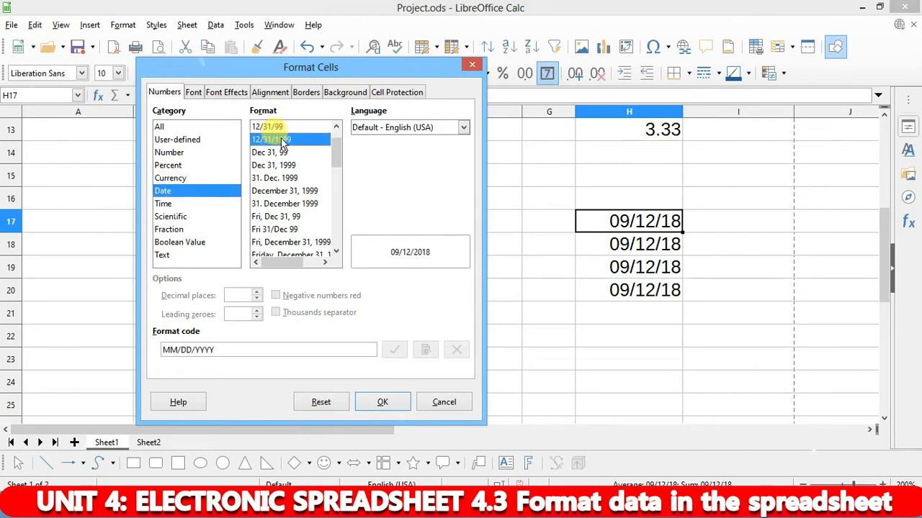
click(278, 155)
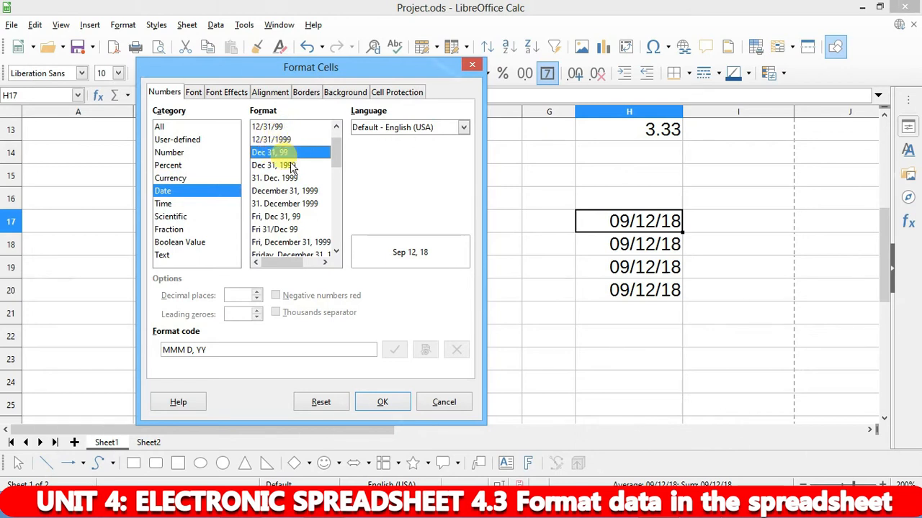
scroll(288, 220, down, 10)
scroll(296, 220, up, 1)
scroll(297, 218, down, 1)
scroll(306, 208, up, 3)
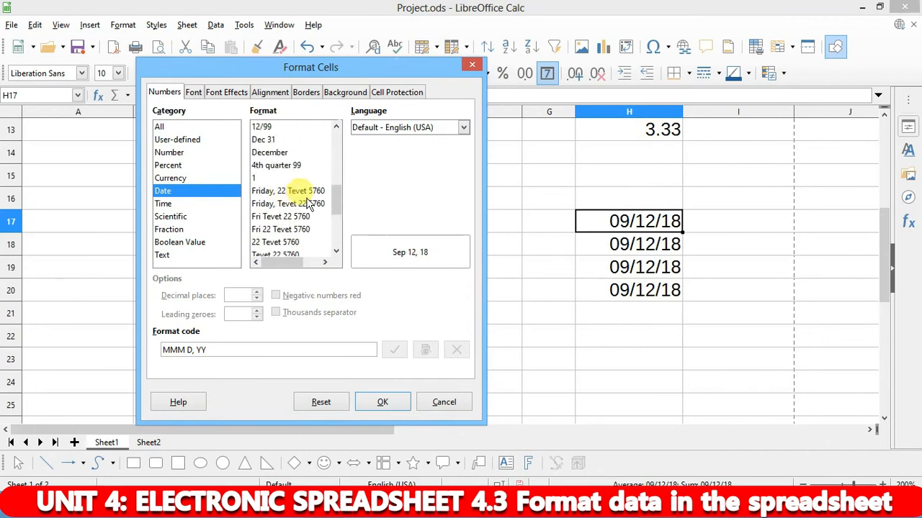
click(298, 191)
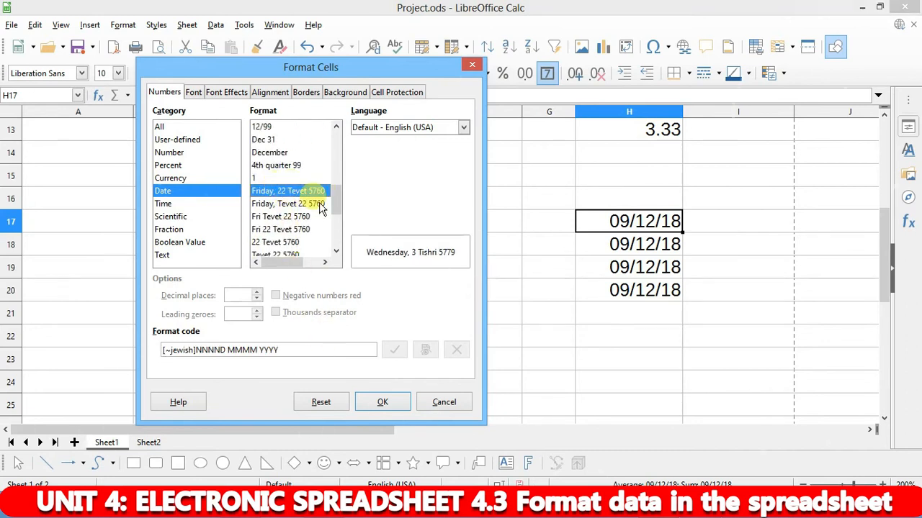
click(388, 404)
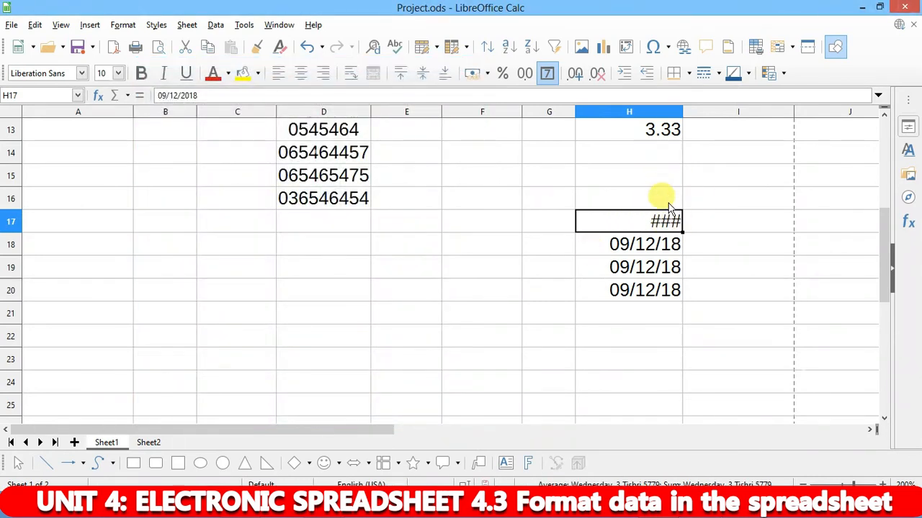
- Widen column H to fit the long date in H17
double_click(681, 110)
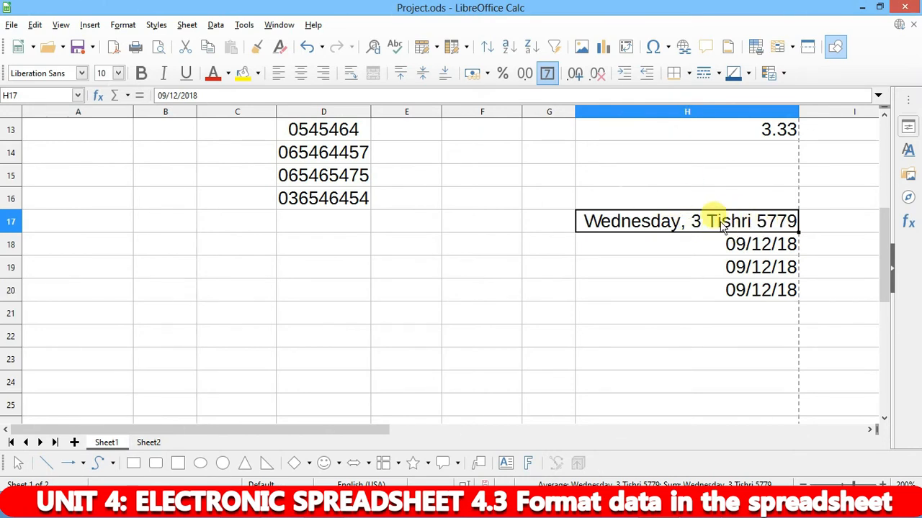
click(709, 245)
click(715, 222)
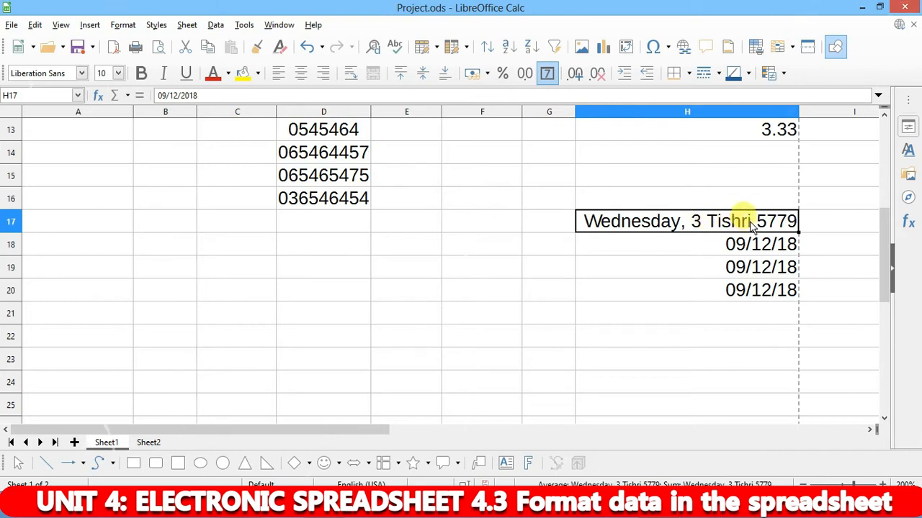
click(760, 245)
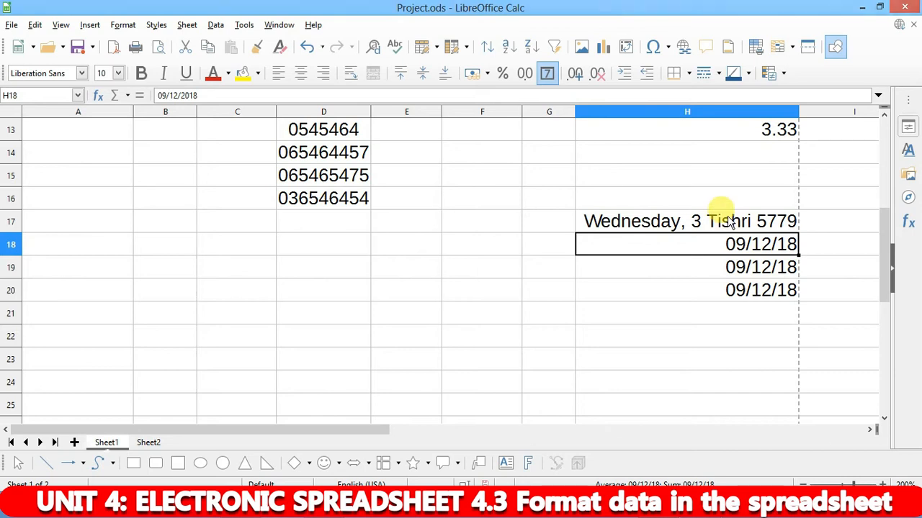
- Format H18's date as September 12, 2018
key(ctrl+1)
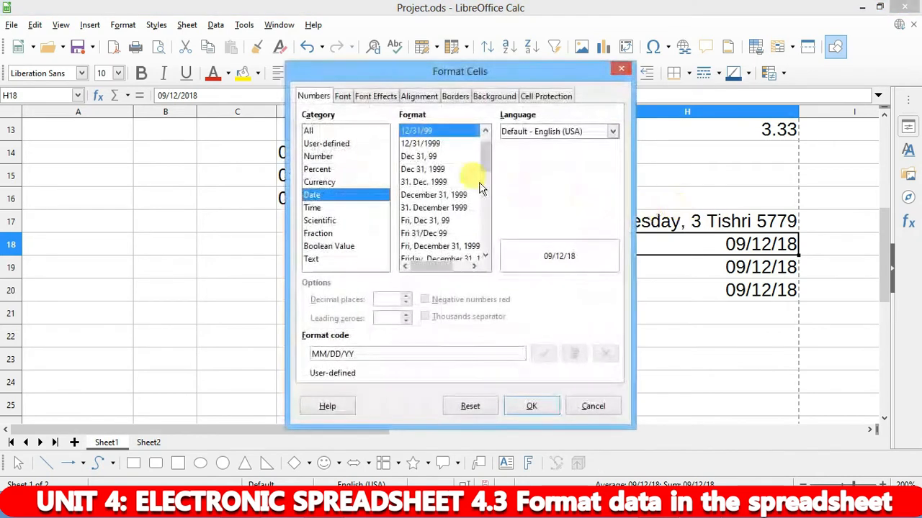
click(434, 195)
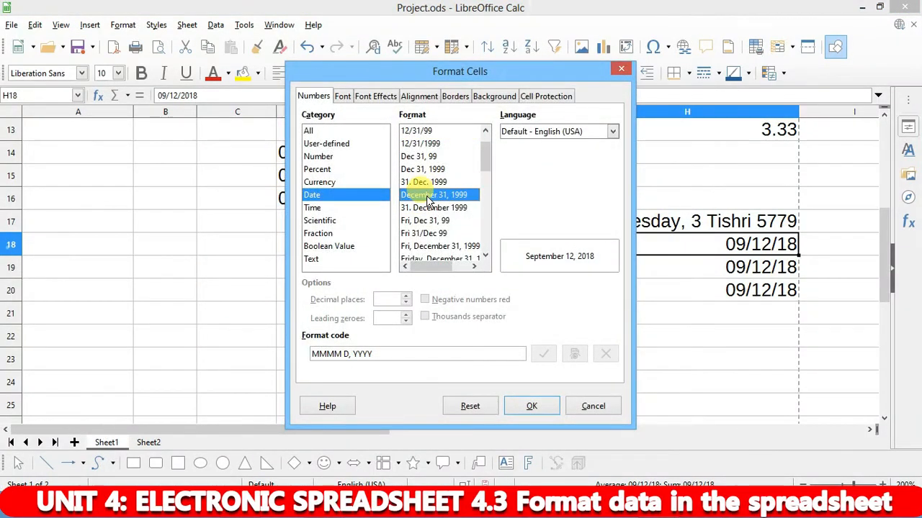
click(531, 405)
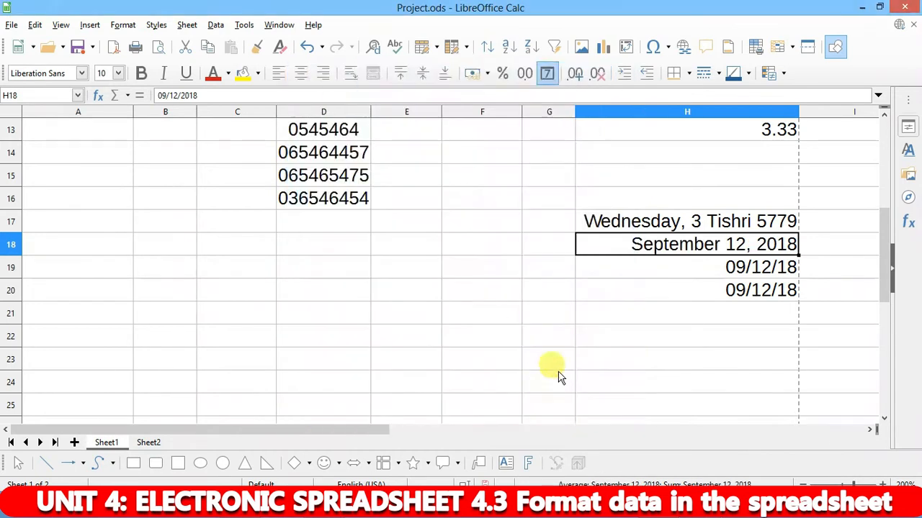
- Format H19's date as Sep 12, 2018
click(735, 276)
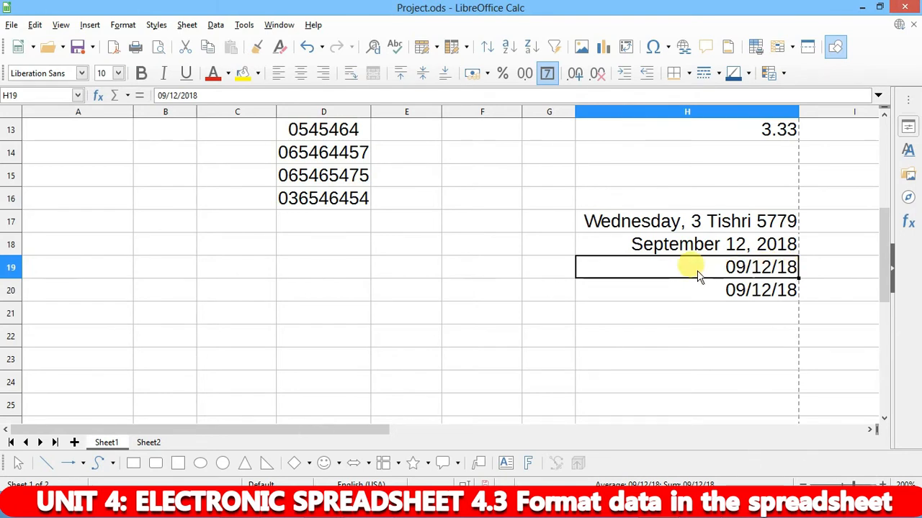
key(ctrl+1)
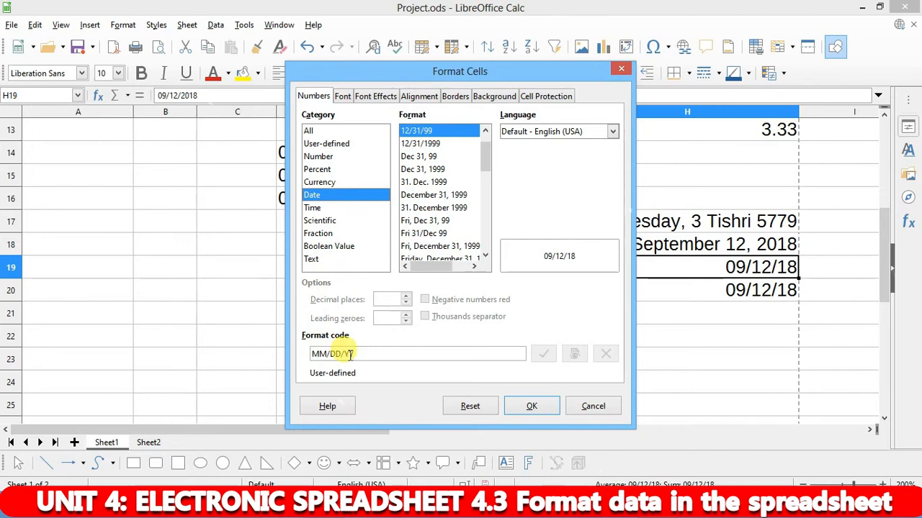
drag(360, 352, 142, 375)
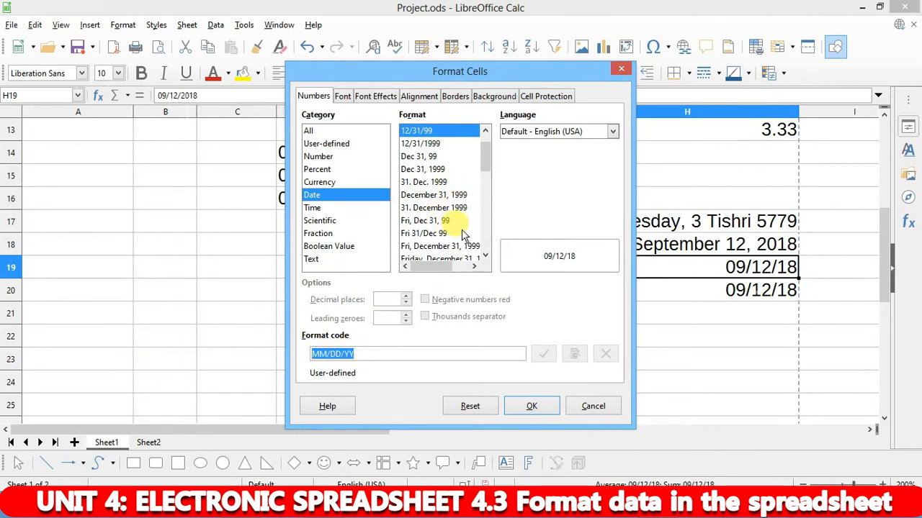
click(432, 169)
click(531, 406)
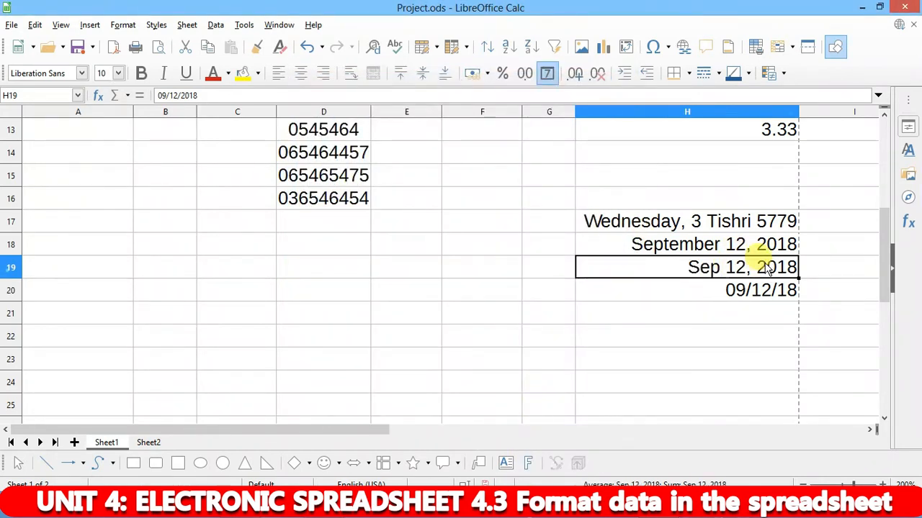
- Apply the 'Fri 31/Dec 99' date format to H20 so it reads Wed 12/Sep 18
click(747, 296)
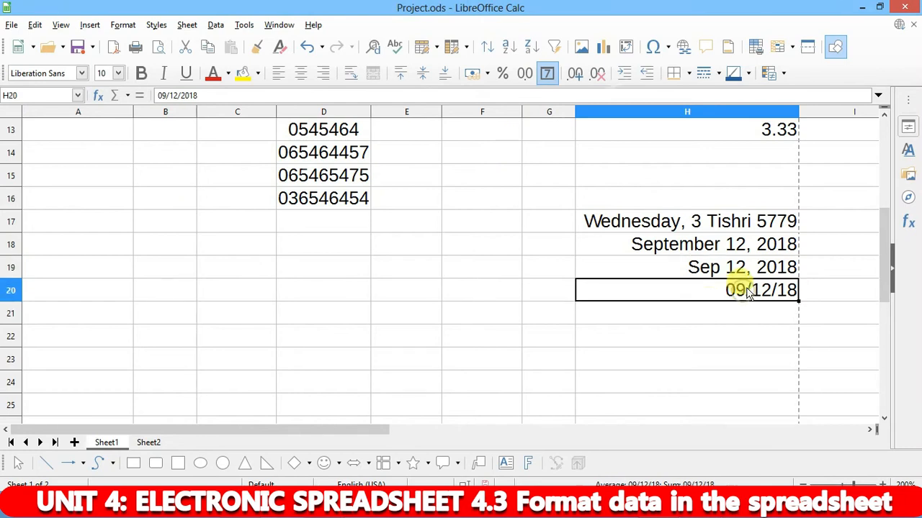
key(ctrl+1)
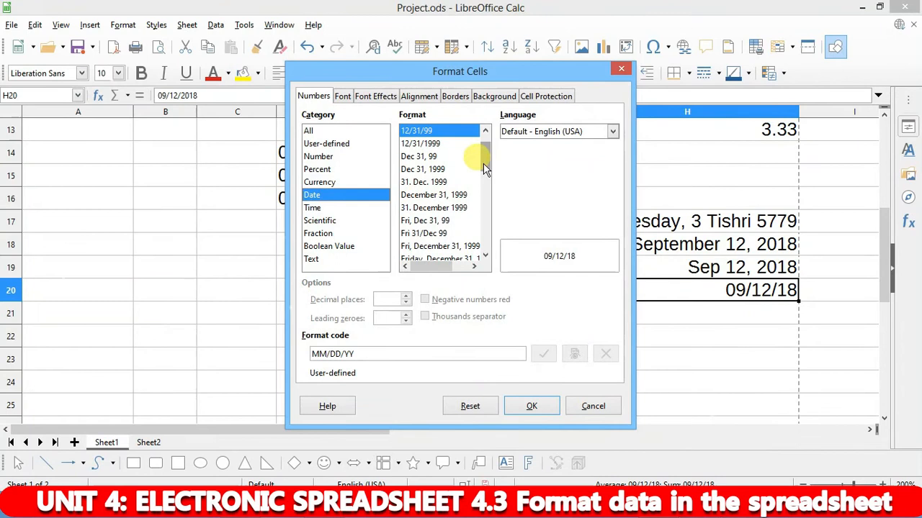
drag(483, 163, 487, 182)
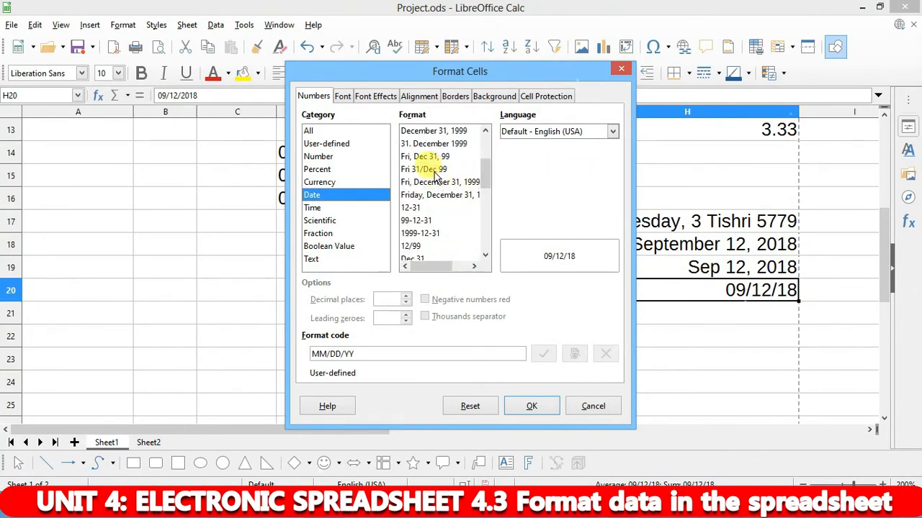
click(432, 170)
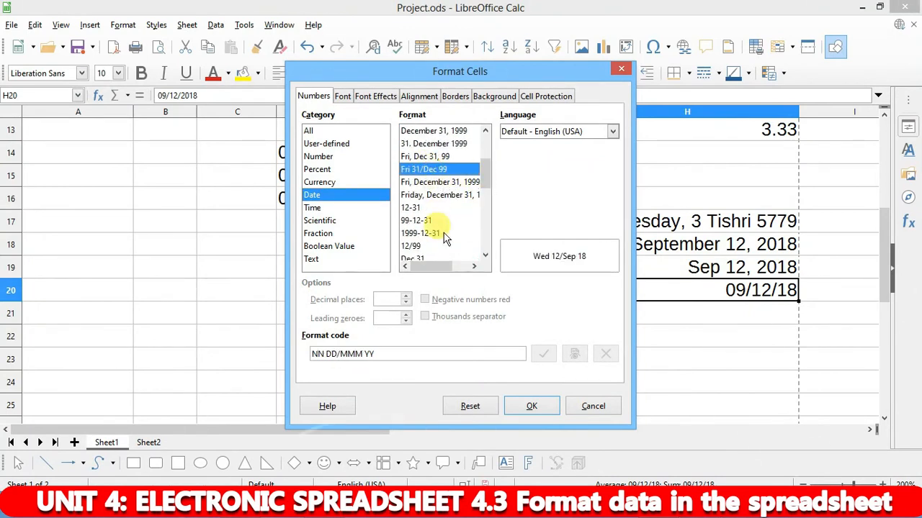
click(532, 406)
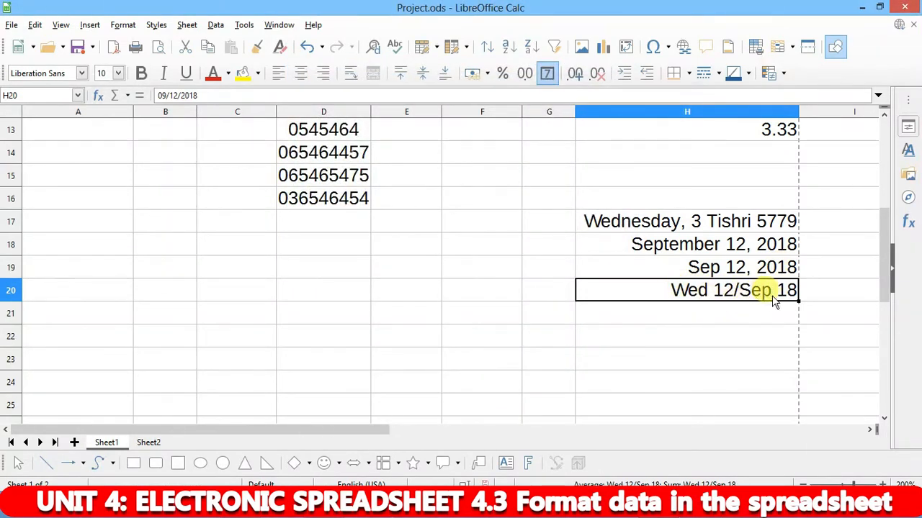
click(724, 311)
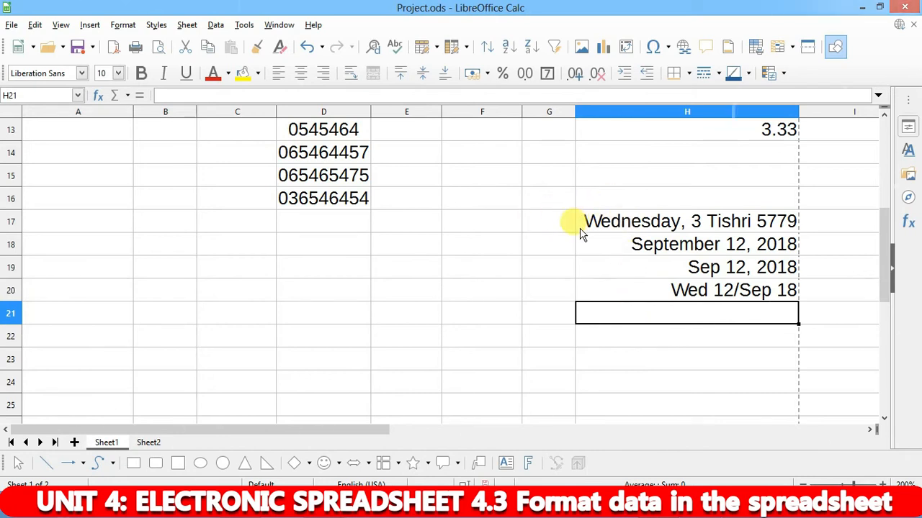
- Scroll the textbook PDF to 'Formatting a range of cells to display times'
mouse_move(317, 508)
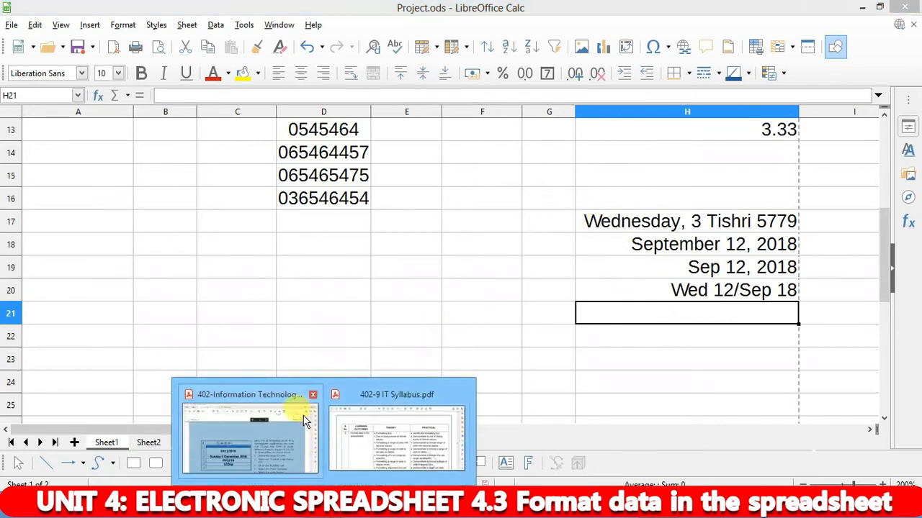
click(290, 411)
scroll(403, 378, down, 5)
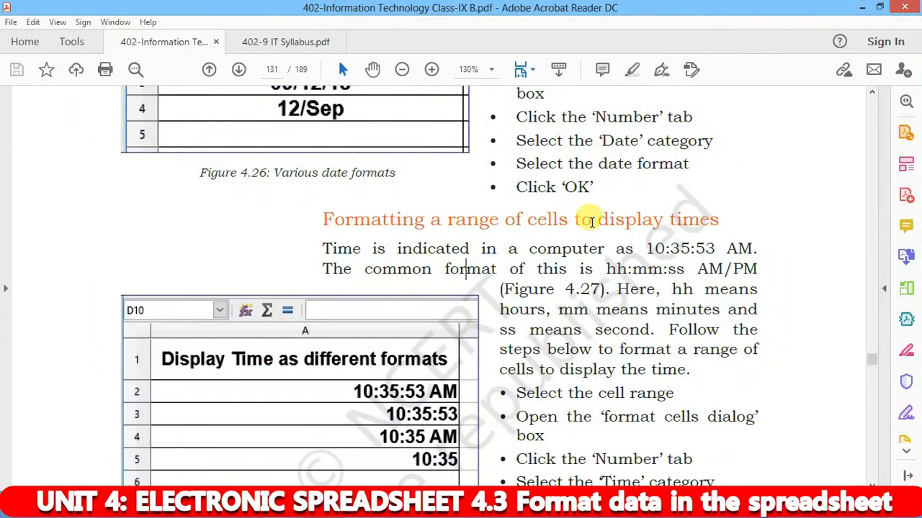
scroll(444, 366, down, 5)
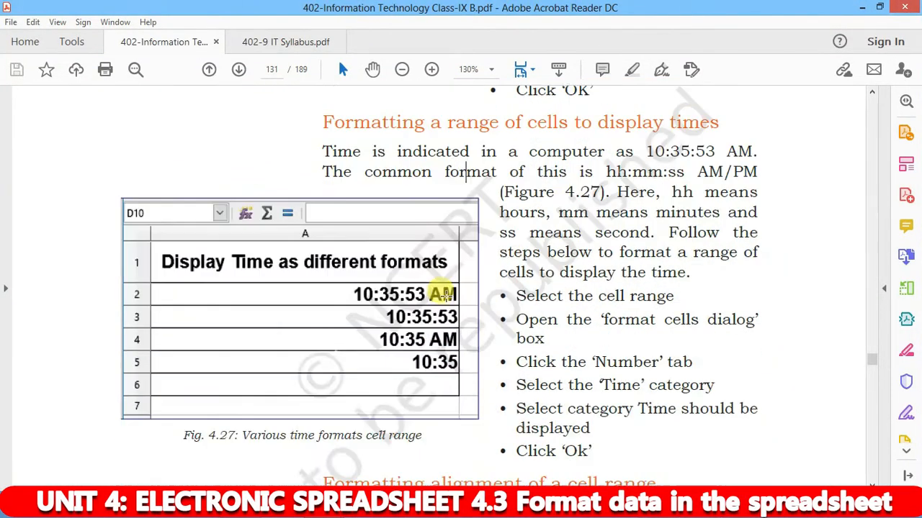
scroll(465, 235, up, 3)
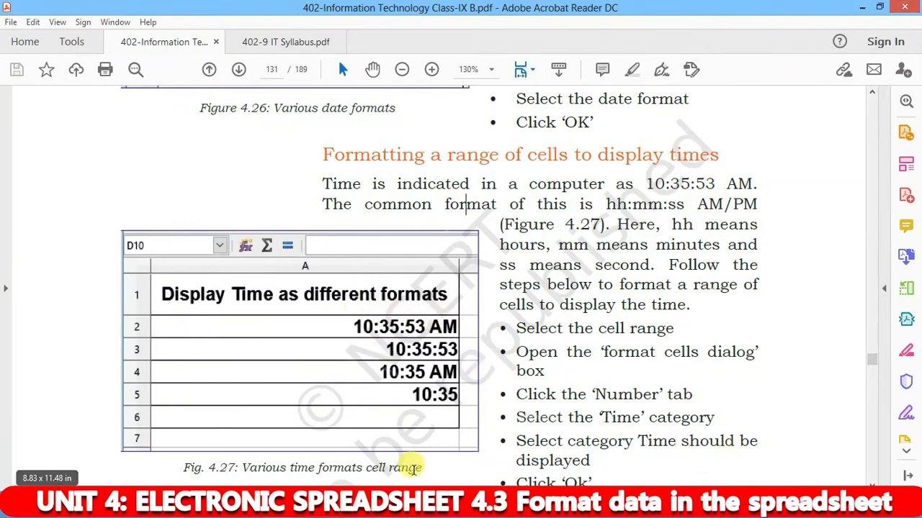
- Enter 8:22:35 AM in D22 and autofit column D to show it
click(645, 507)
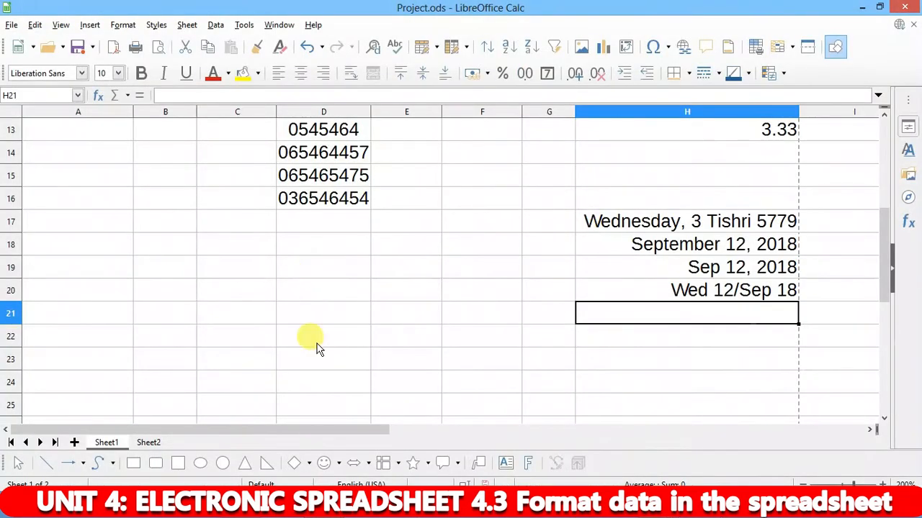
click(335, 332)
text(8)
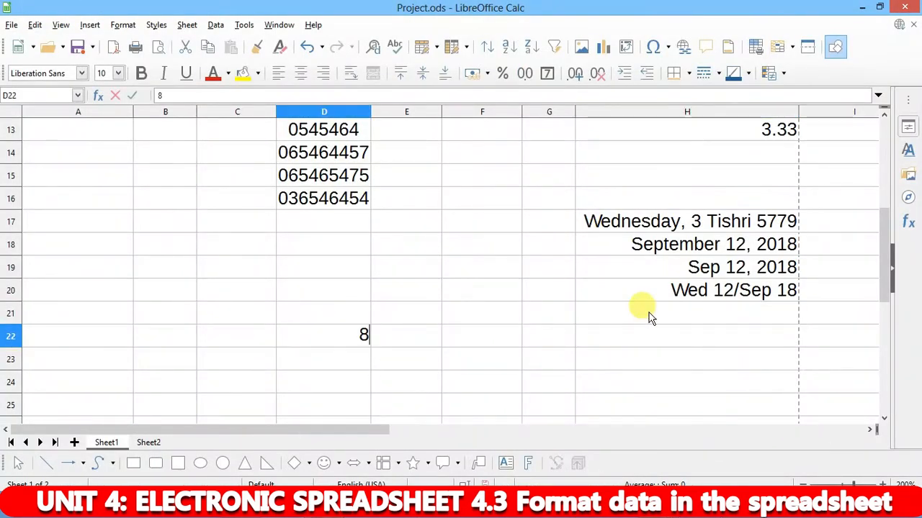
text(:22)
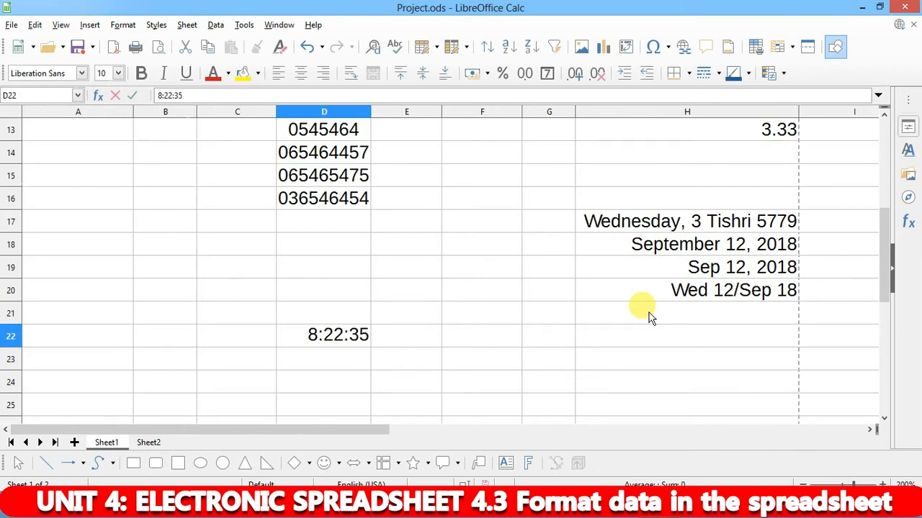
text(:35 AM)
key(Return)
key(Up)
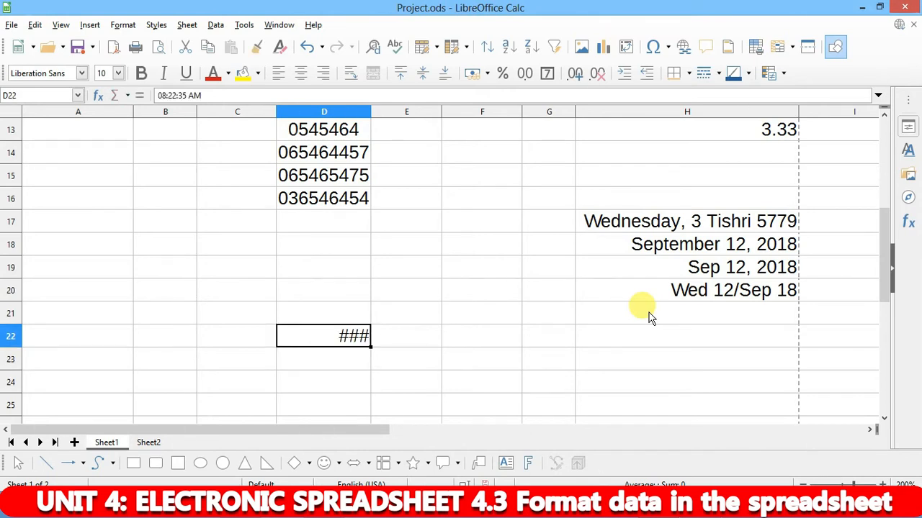
double_click(372, 110)
- Copy the time from D22 into D23
click(411, 317)
click(327, 342)
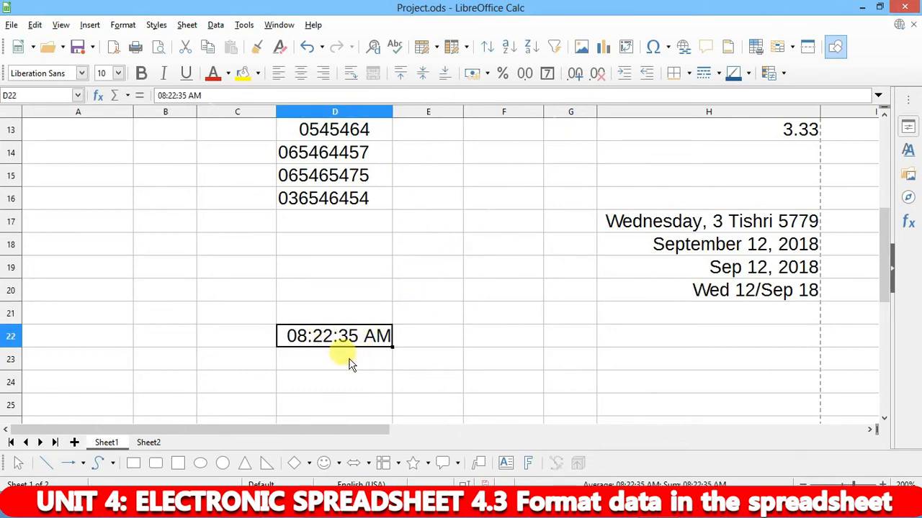
click(351, 361)
click(342, 338)
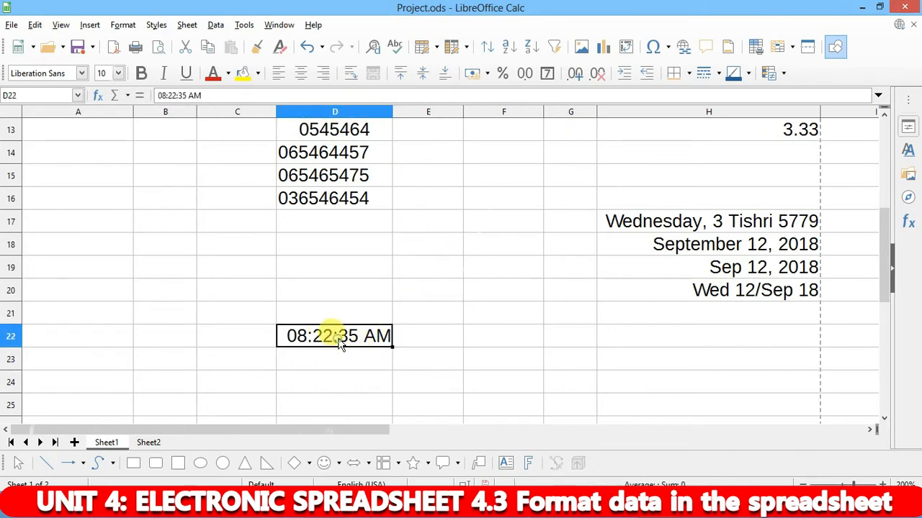
key(ctrl+c)
click(360, 363)
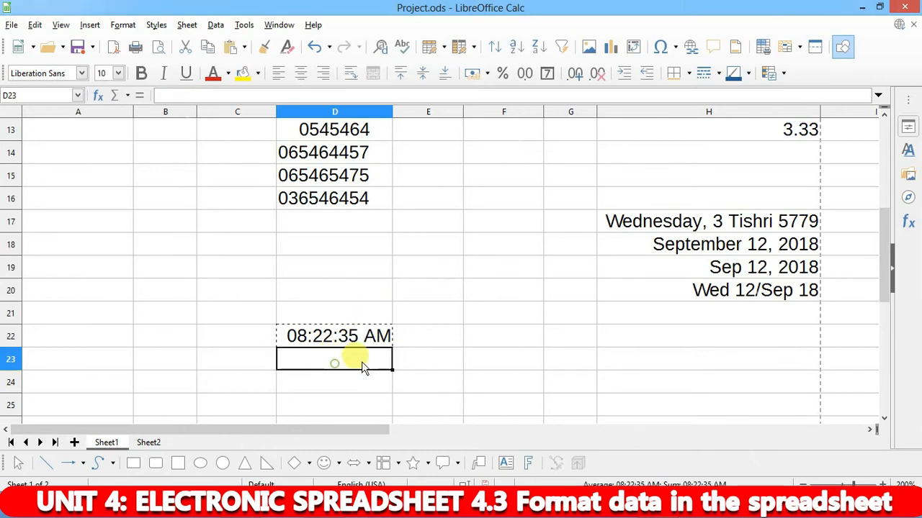
key(ctrl+v)
- Fill the 08:22:35 AM time down from D22 through D27
click(435, 337)
click(354, 333)
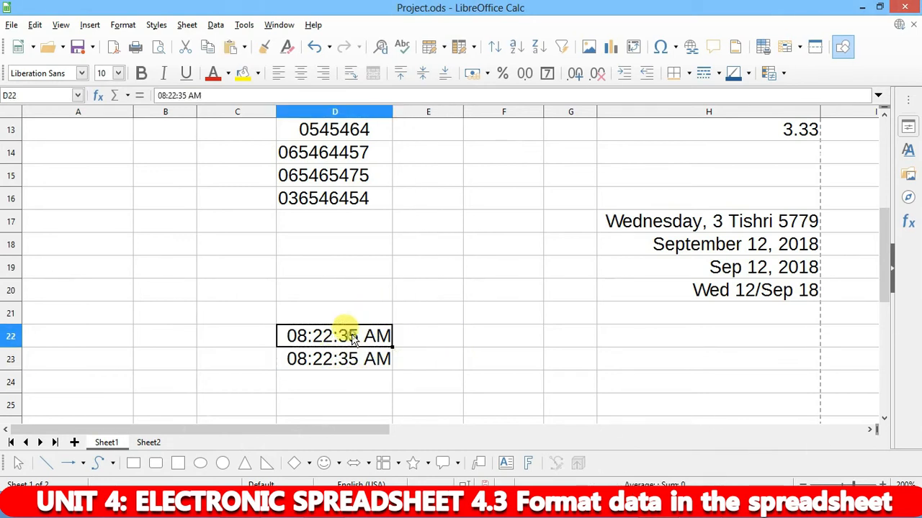
click(423, 334)
drag(339, 334, 352, 360)
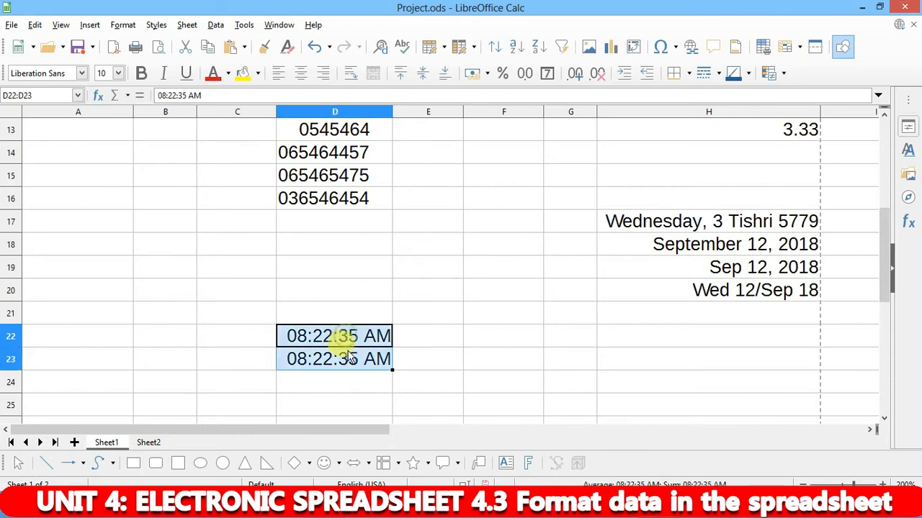
scroll(397, 337, down, 2)
drag(391, 233, 389, 322)
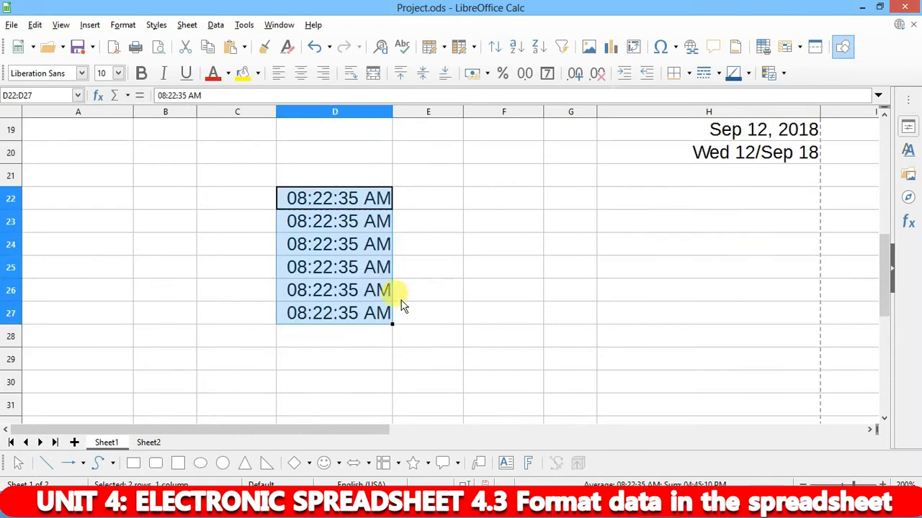
click(419, 267)
click(333, 205)
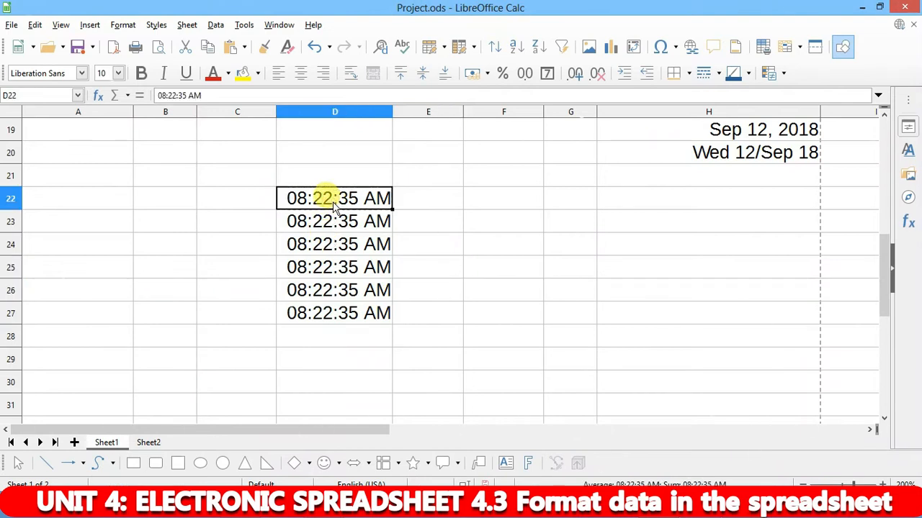
key(ctrl+c)
click(337, 229)
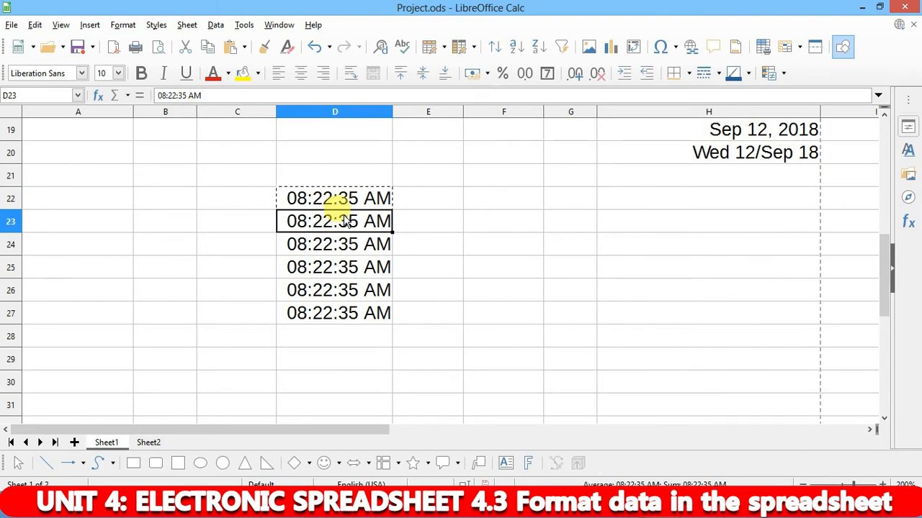
- Format D23 as HH:MM so it shows 08:22
key(ctrl+1)
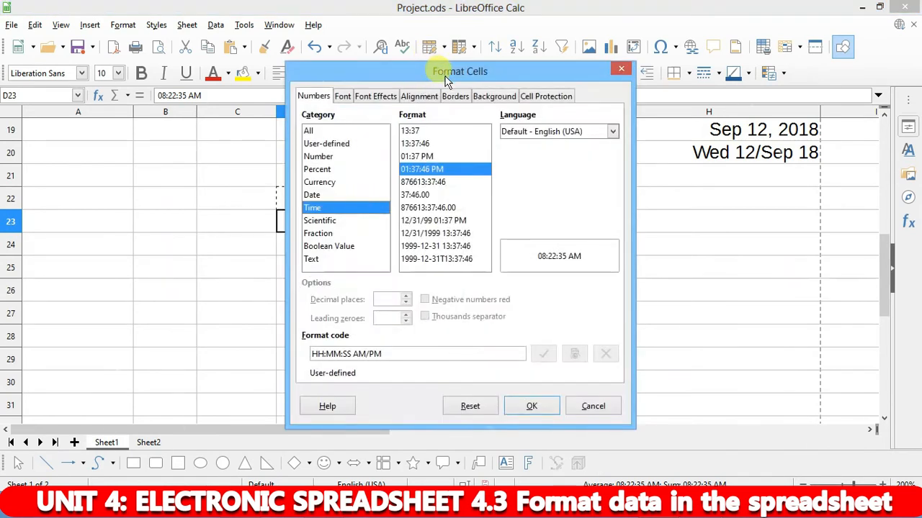
drag(471, 68, 692, 25)
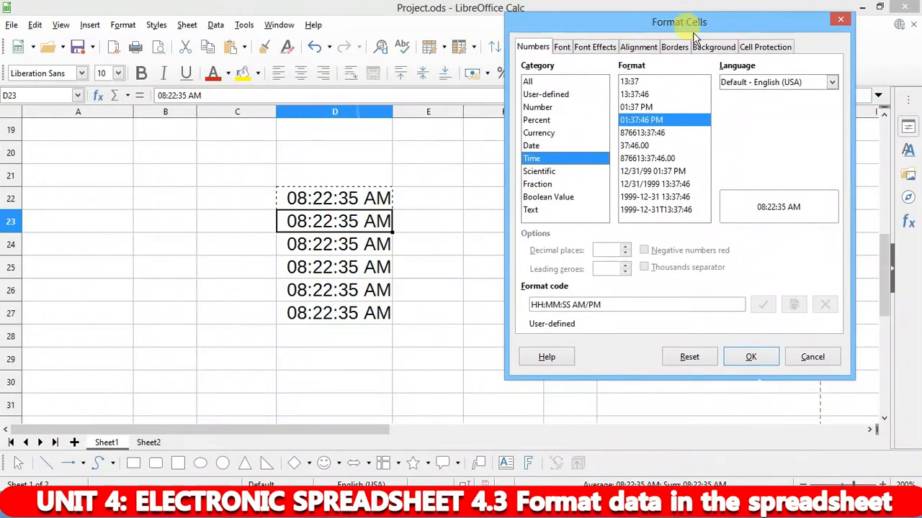
click(652, 173)
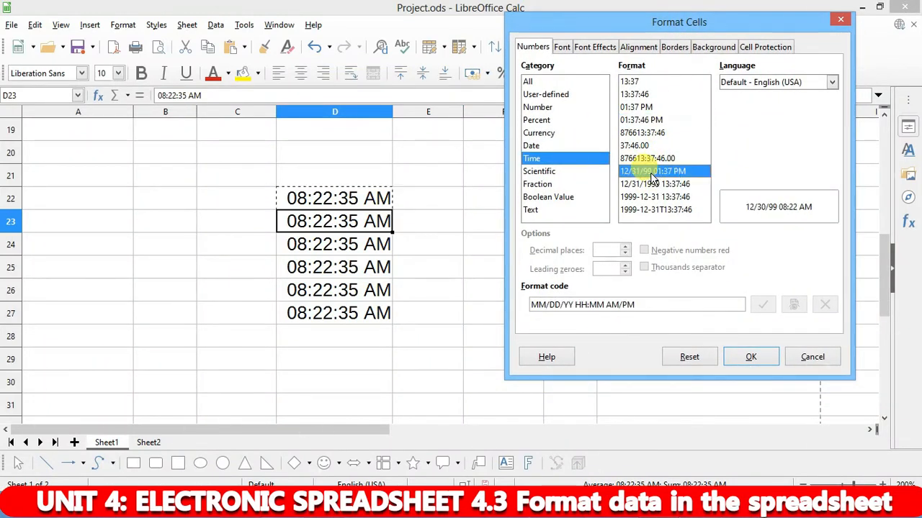
click(637, 84)
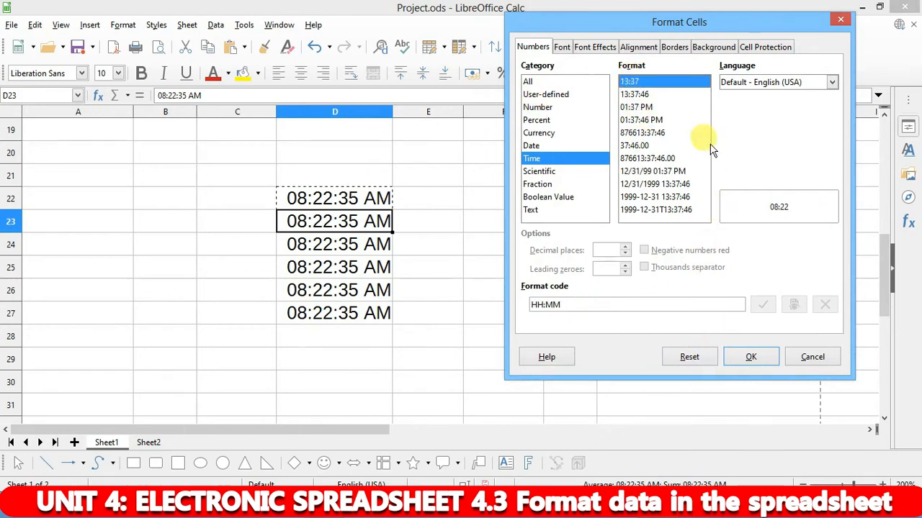
click(751, 357)
- Format D24 as MM:SS.00 so it shows 22:35.00
click(342, 244)
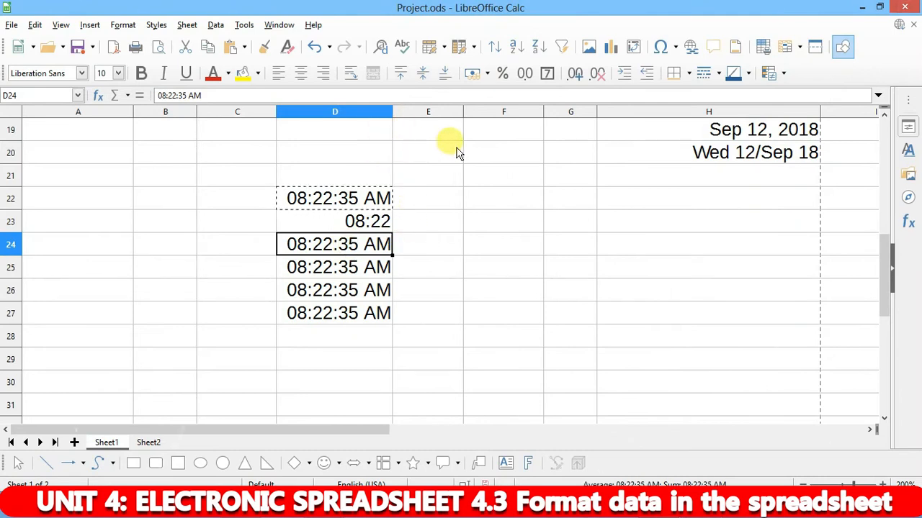
key(ctrl+1)
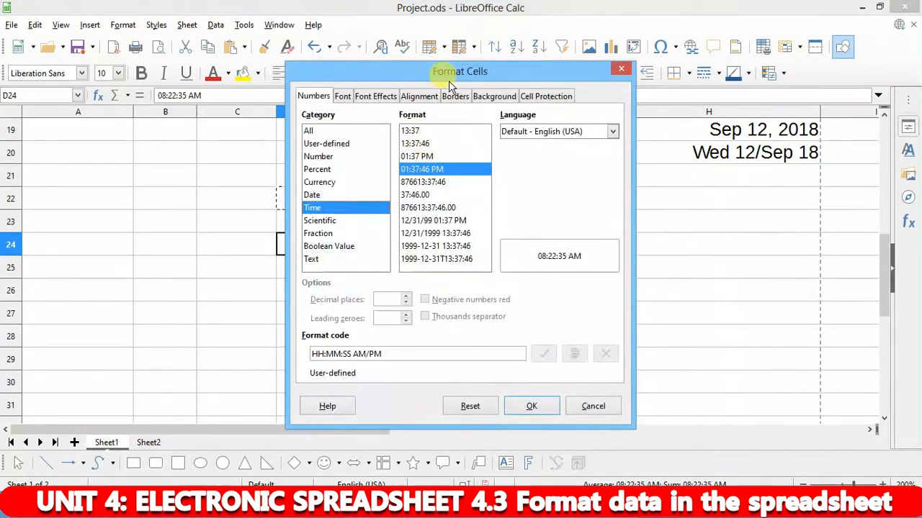
drag(455, 73, 611, 81)
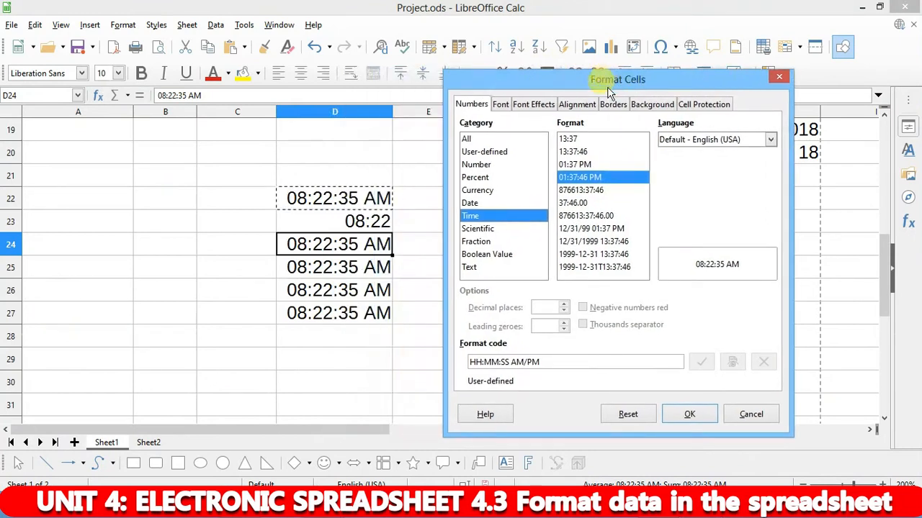
click(573, 203)
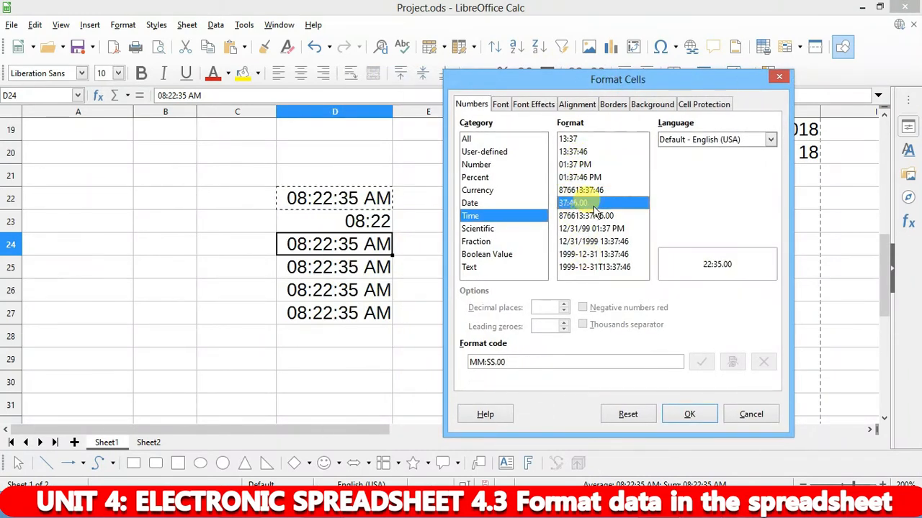
click(689, 414)
- Format D25 as [HH]:MM:SS so it shows 08:22:35
click(335, 264)
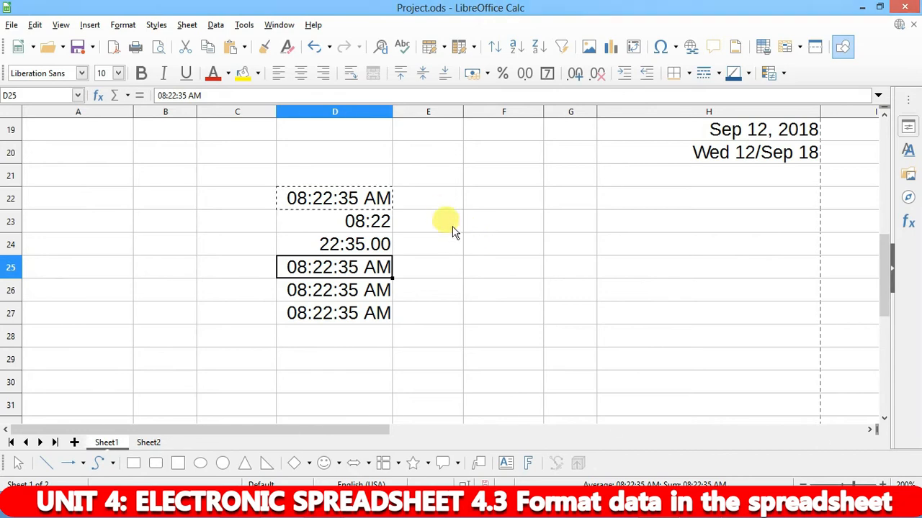
key(ctrl+1)
click(428, 183)
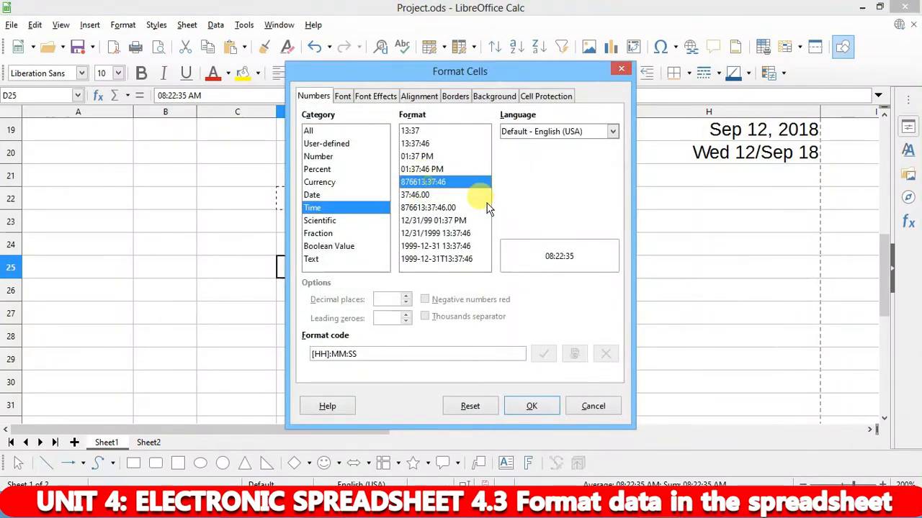
click(529, 406)
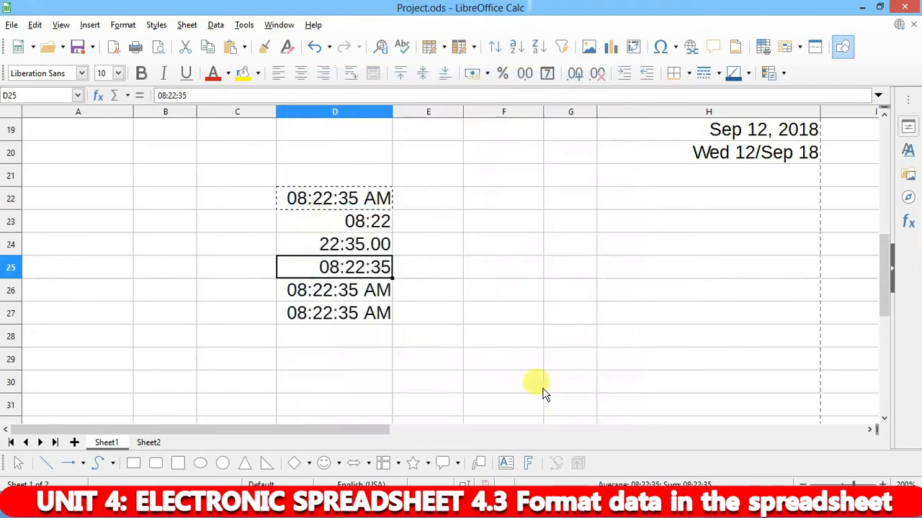
click(382, 299)
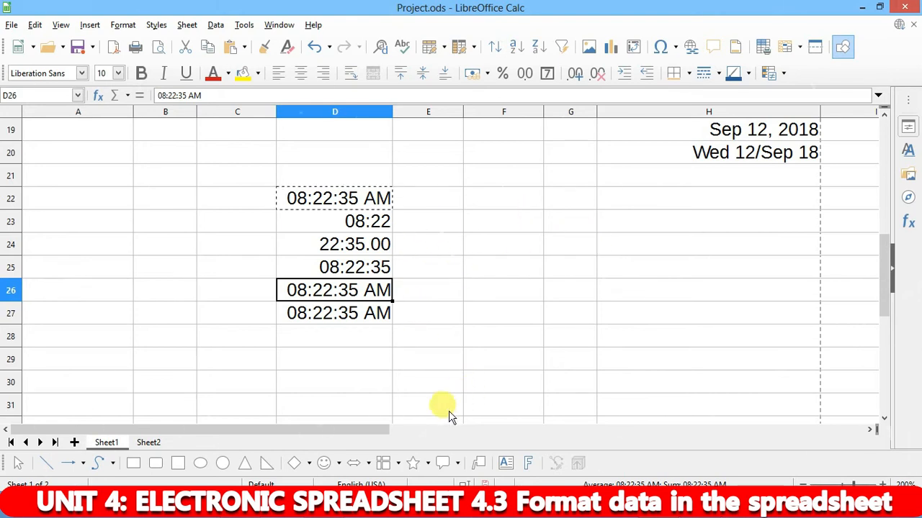
mouse_move(326, 508)
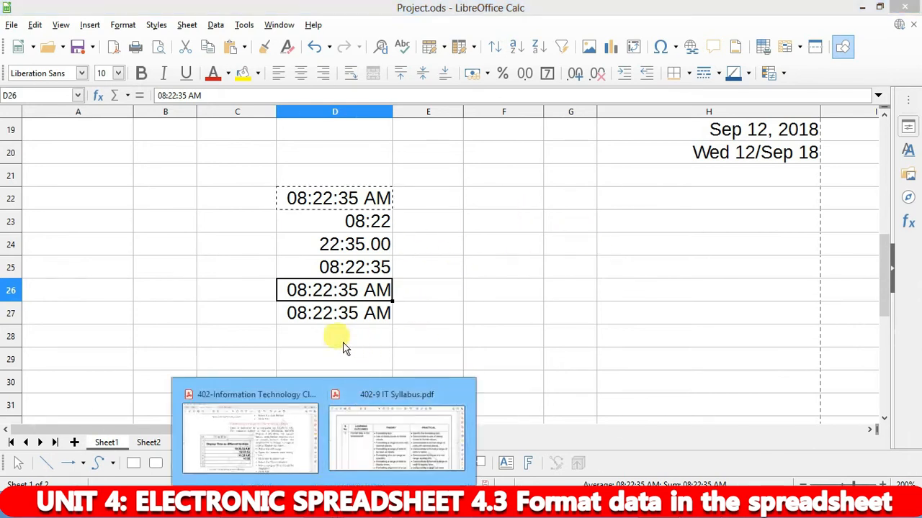
click(243, 435)
scroll(355, 259, down, 6)
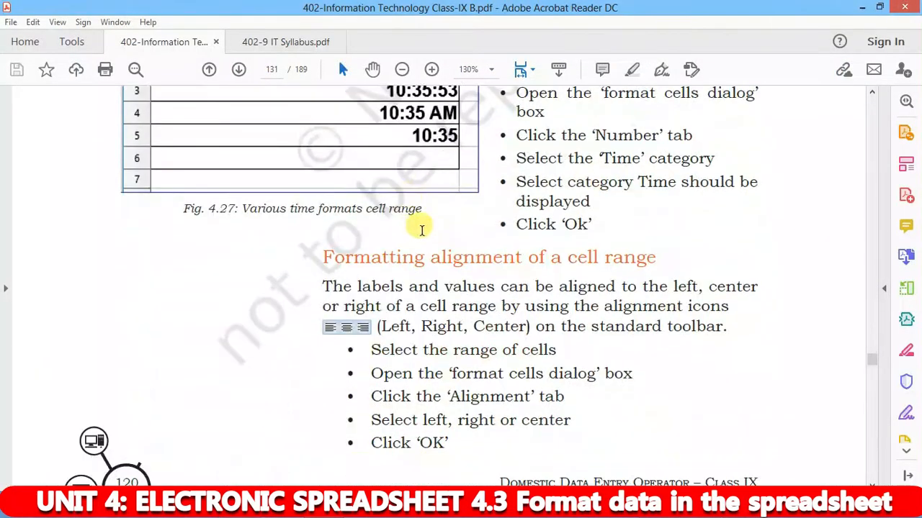
scroll(611, 201, down, 2)
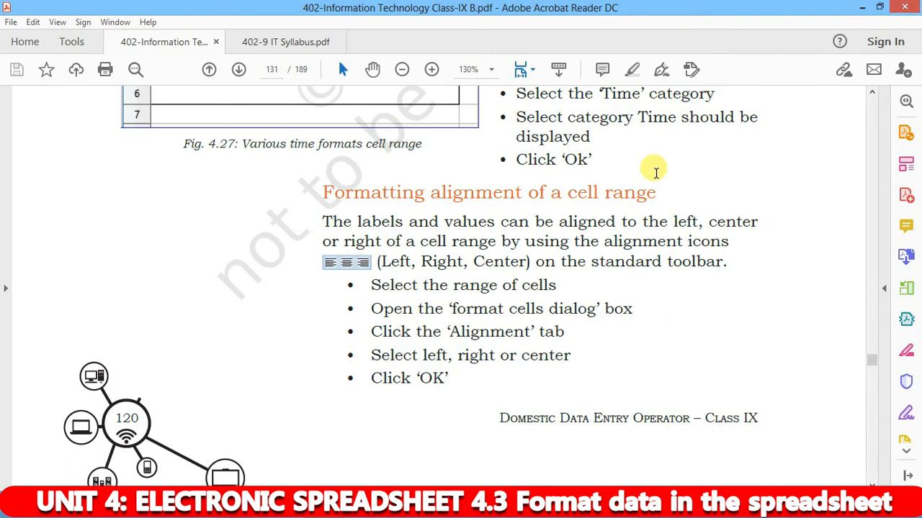
click(696, 507)
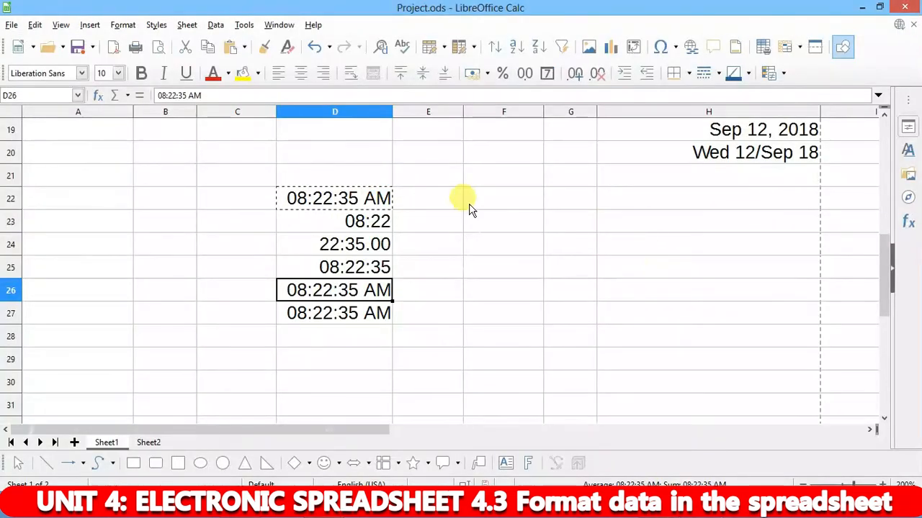
- Enter a sample student name in F23 and 55 in F24, then compare their alignment
click(504, 286)
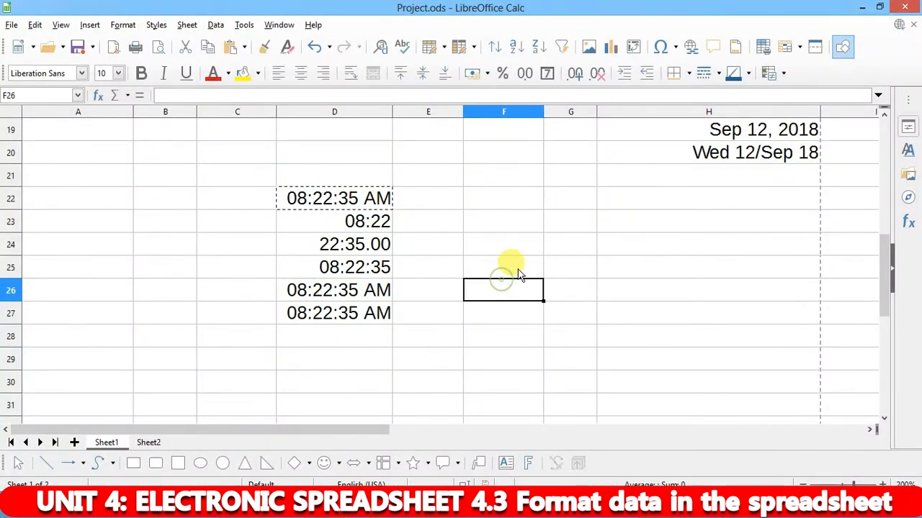
click(512, 230)
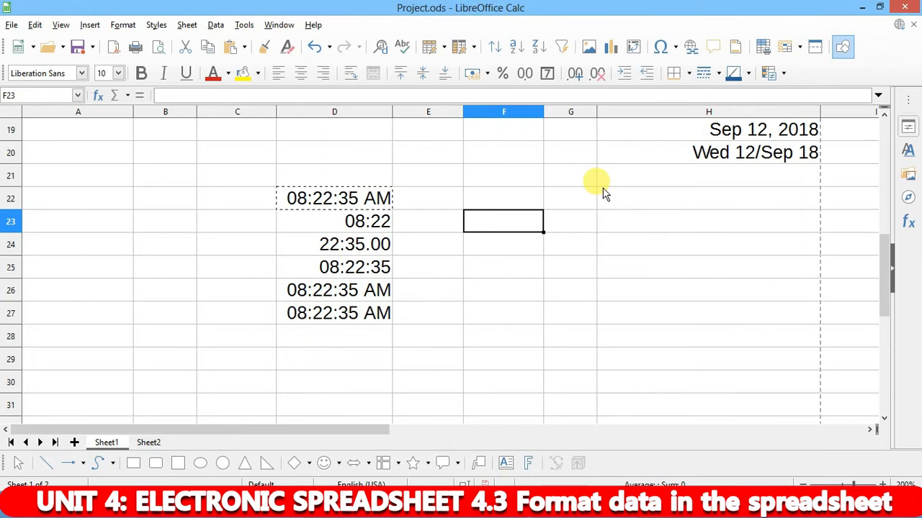
text(Aman)
key(Return)
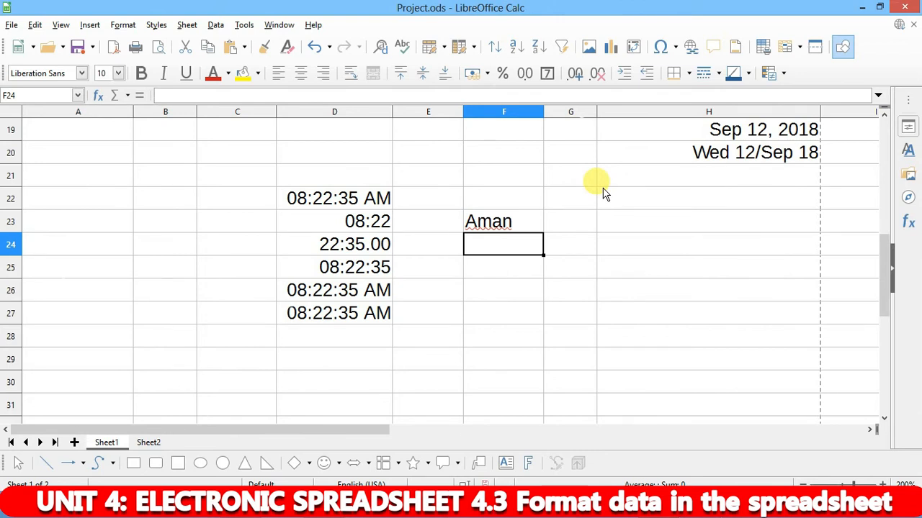
text(55)
key(Return)
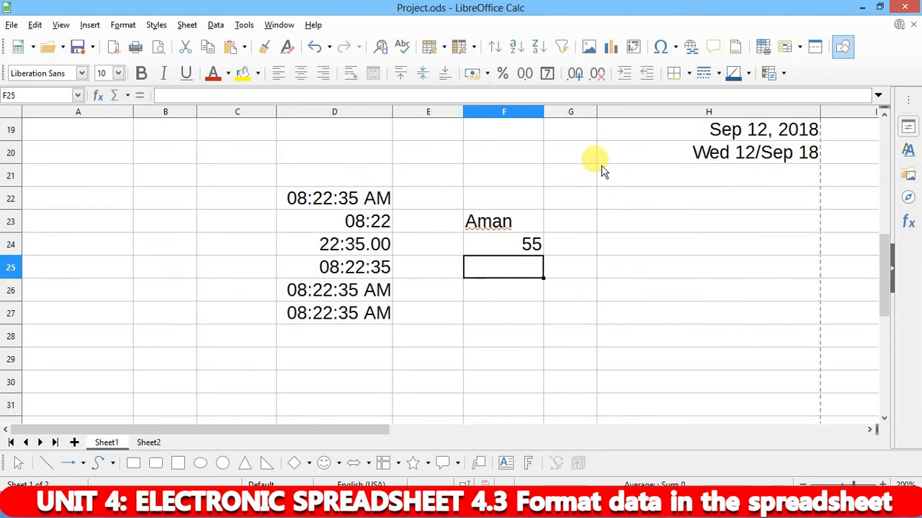
click(521, 223)
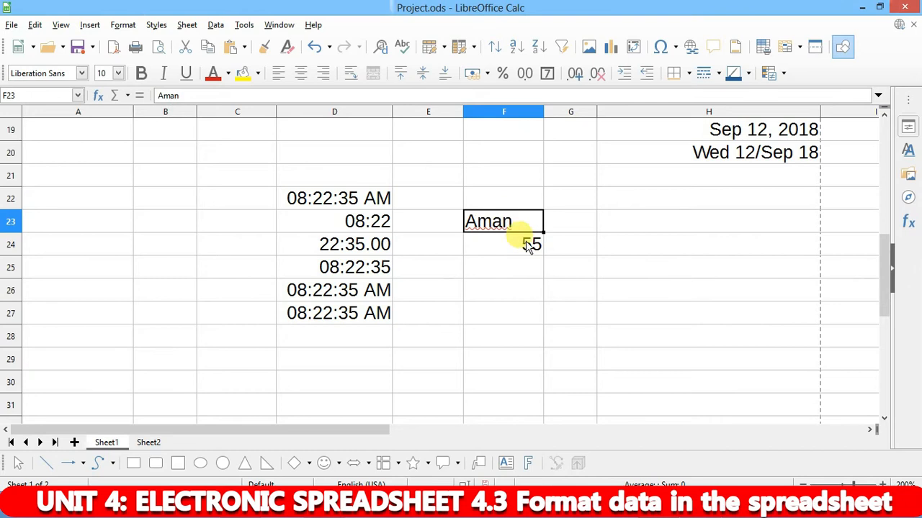
click(529, 246)
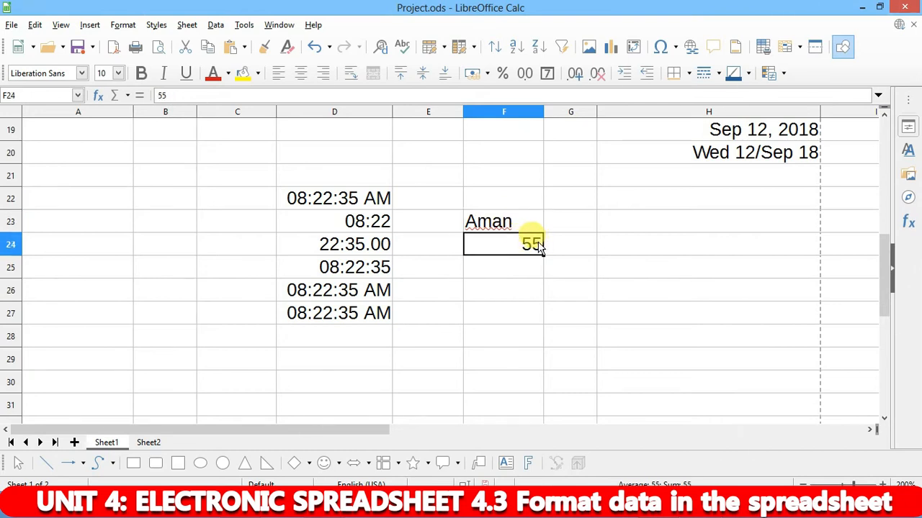
scroll(534, 216, up, 6)
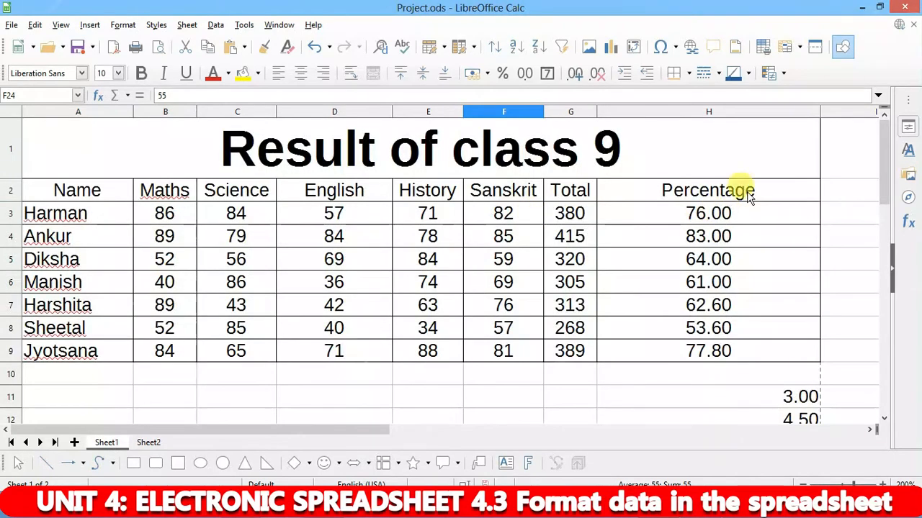
- Autofit the Percentage column and centre the percentage values in H3:H9
scroll(325, 370, down, 3)
scroll(302, 338, up, 3)
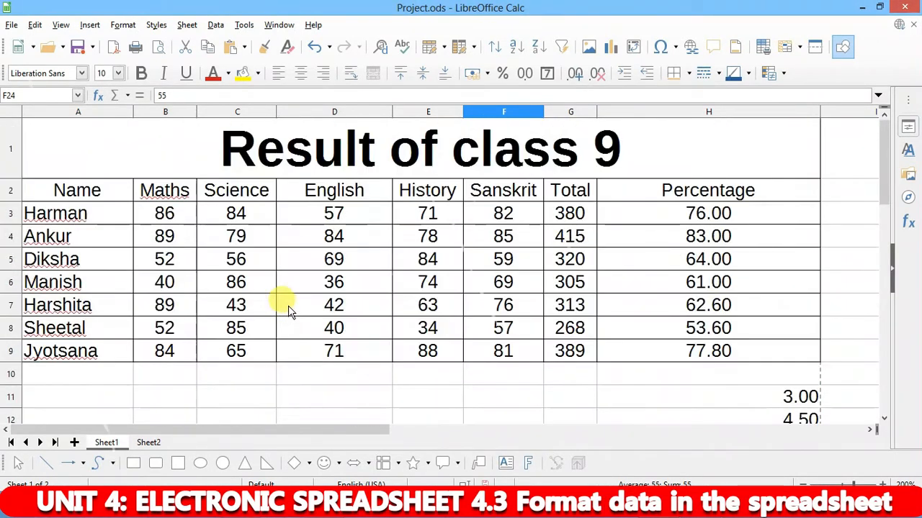
scroll(288, 310, down, 2)
drag(178, 222, 741, 247)
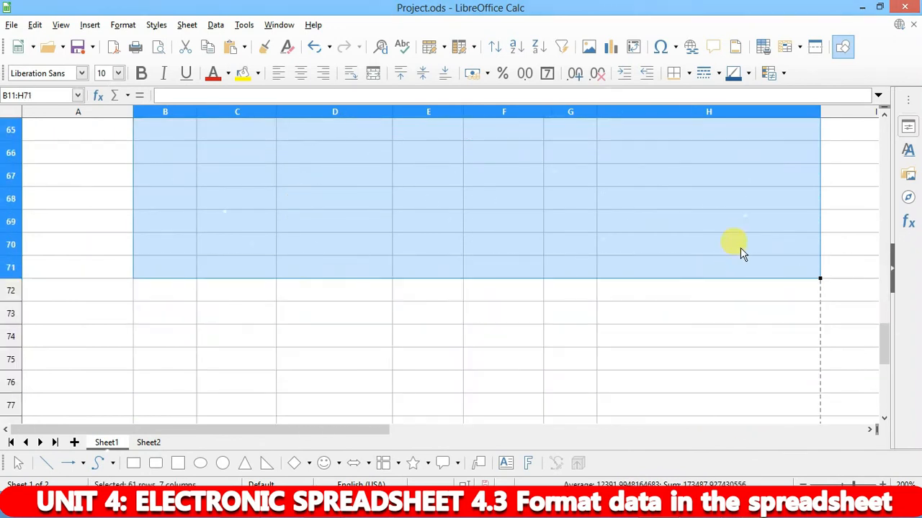
scroll(745, 239, up, 18)
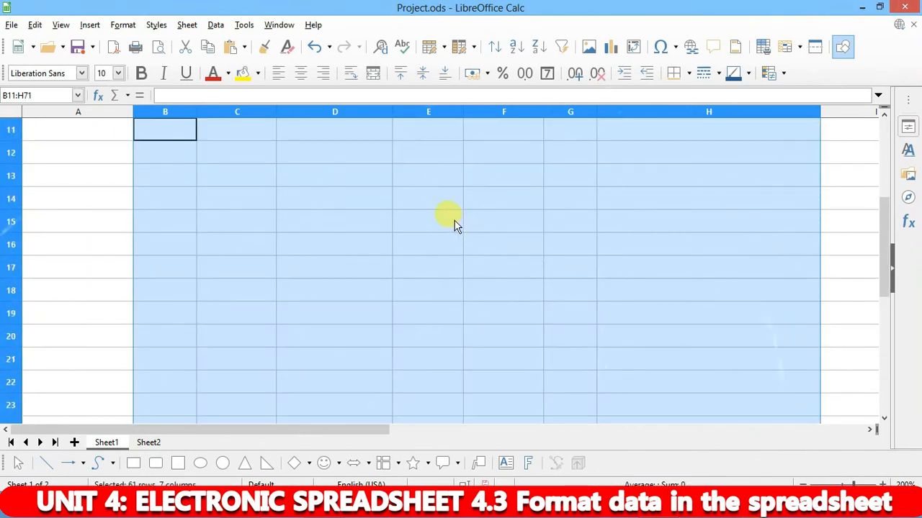
scroll(454, 226, up, 4)
click(565, 257)
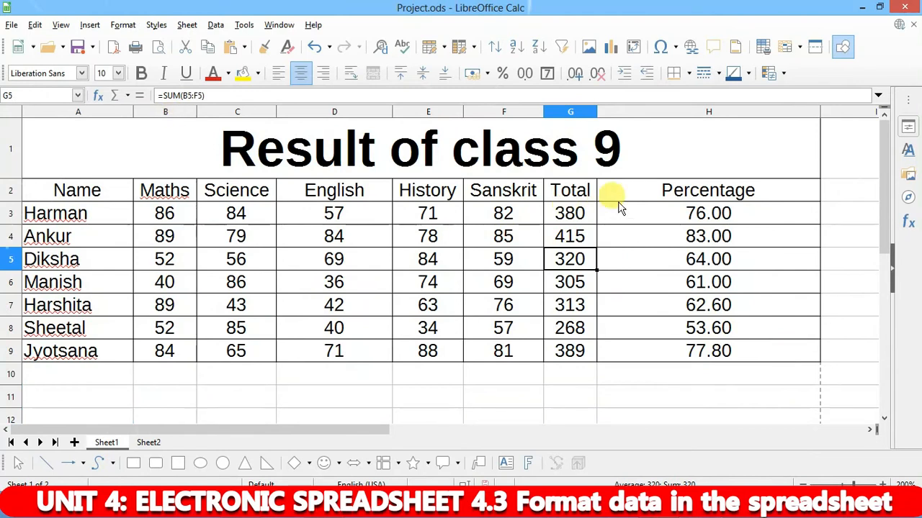
double_click(818, 110)
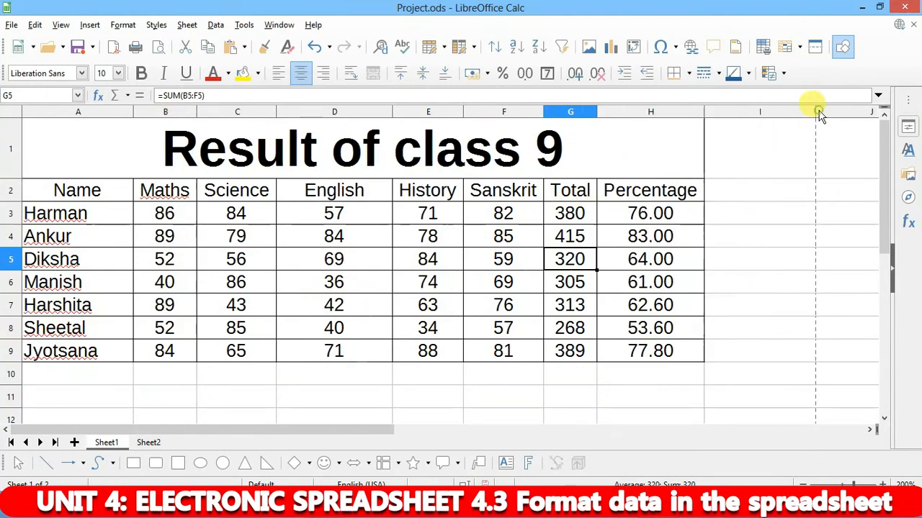
drag(650, 212, 662, 347)
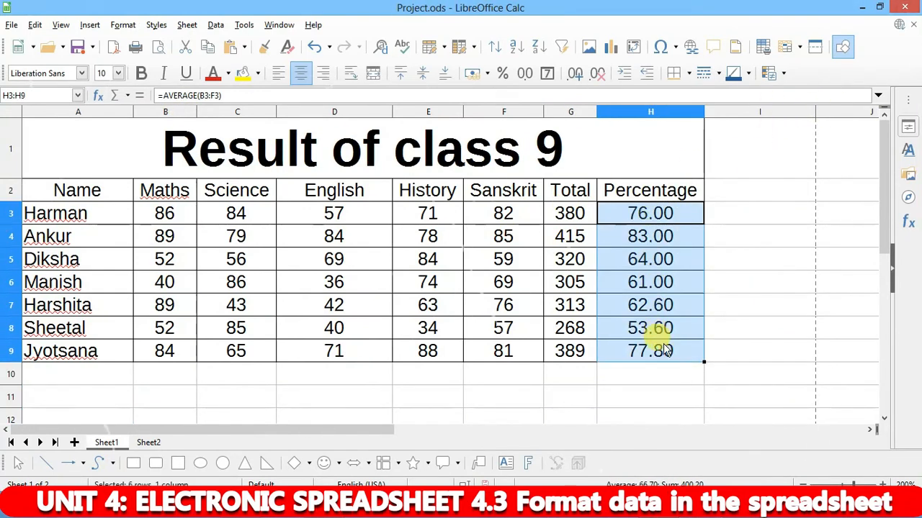
click(323, 73)
click(768, 237)
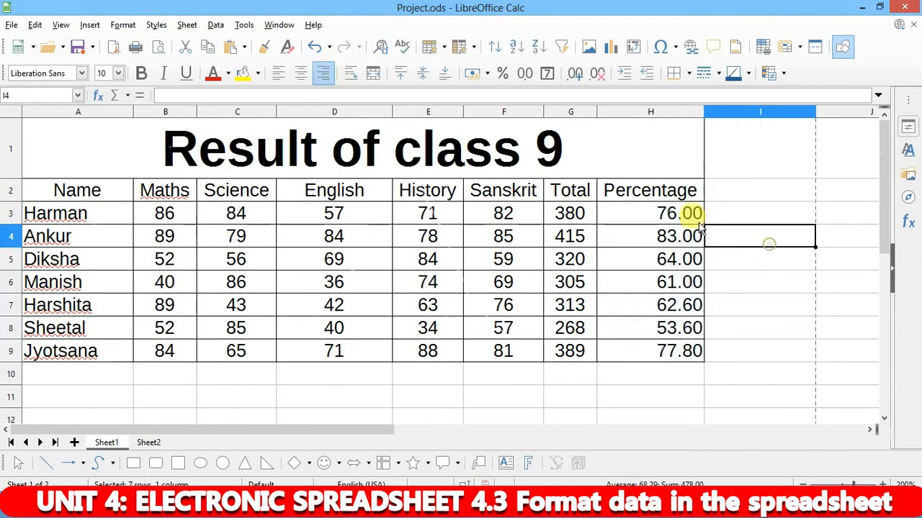
drag(653, 209, 679, 352)
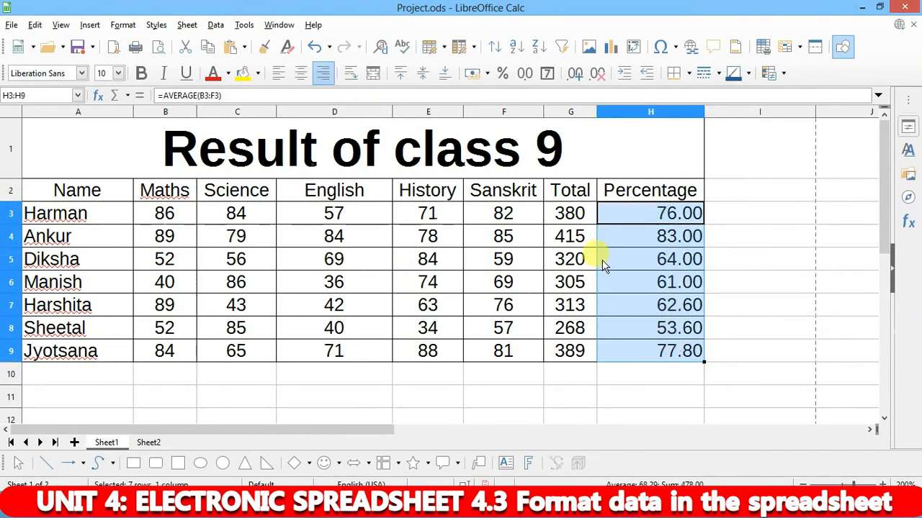
click(302, 76)
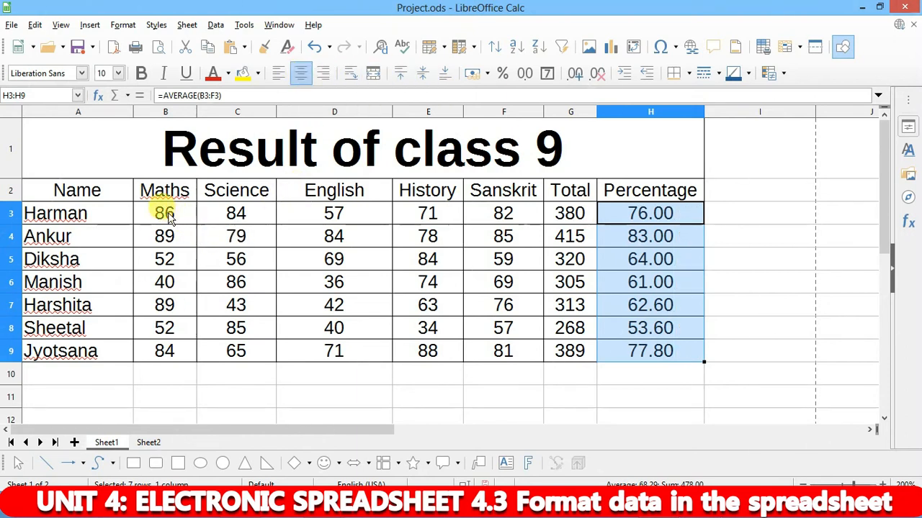
- Right-align the marks and totals in B3:G9
drag(165, 209, 586, 358)
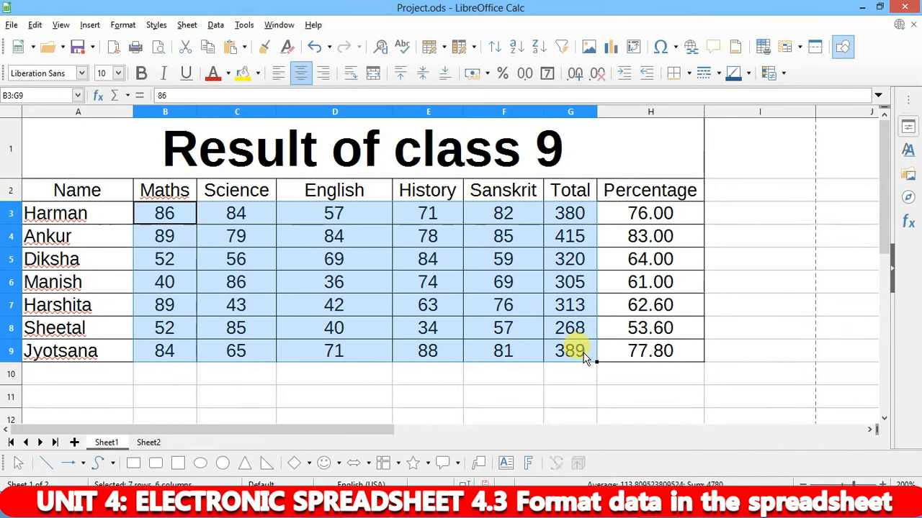
click(281, 76)
click(322, 75)
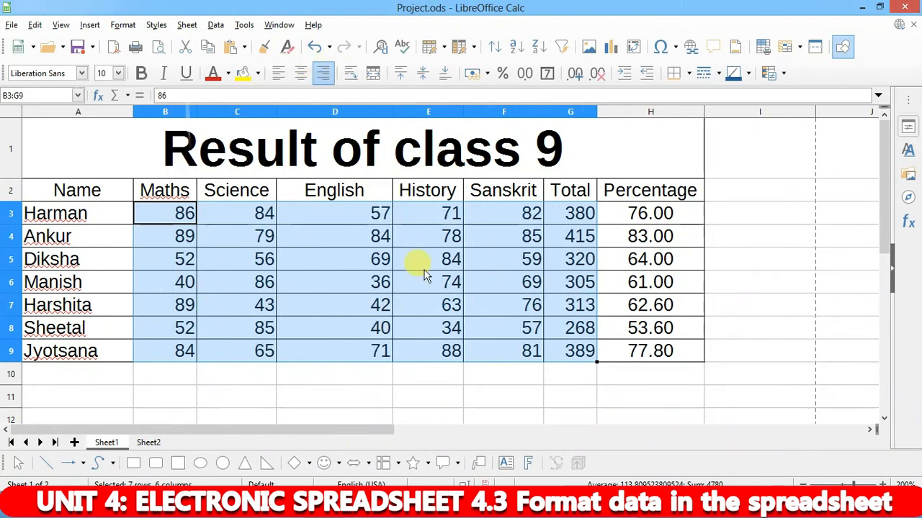
mouse_move(324, 484)
click(269, 437)
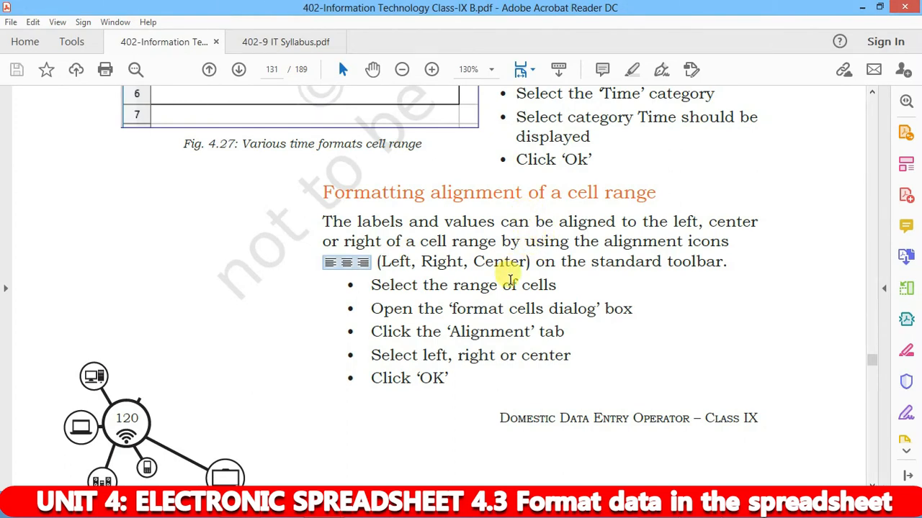
- Scroll the textbook to the 'Using the fill handle' section
scroll(436, 262, down, 3)
scroll(437, 261, down, 15)
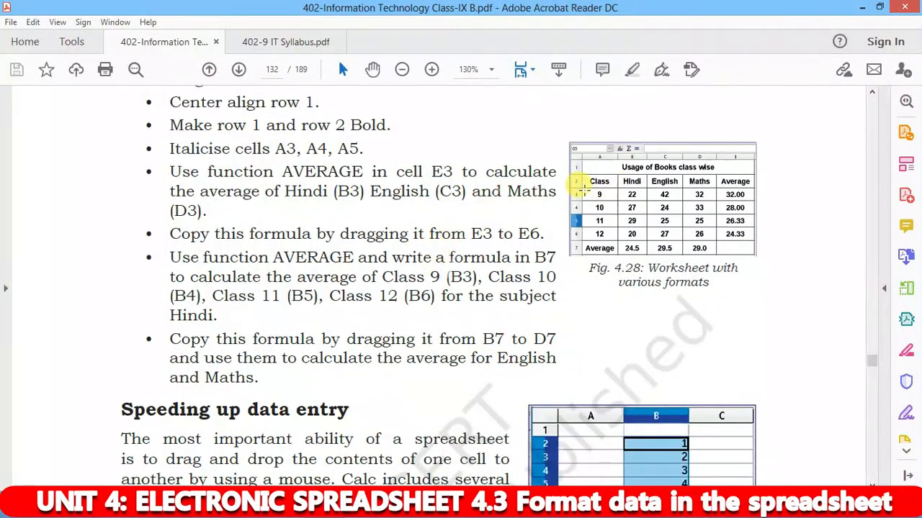
scroll(350, 247, down, 4)
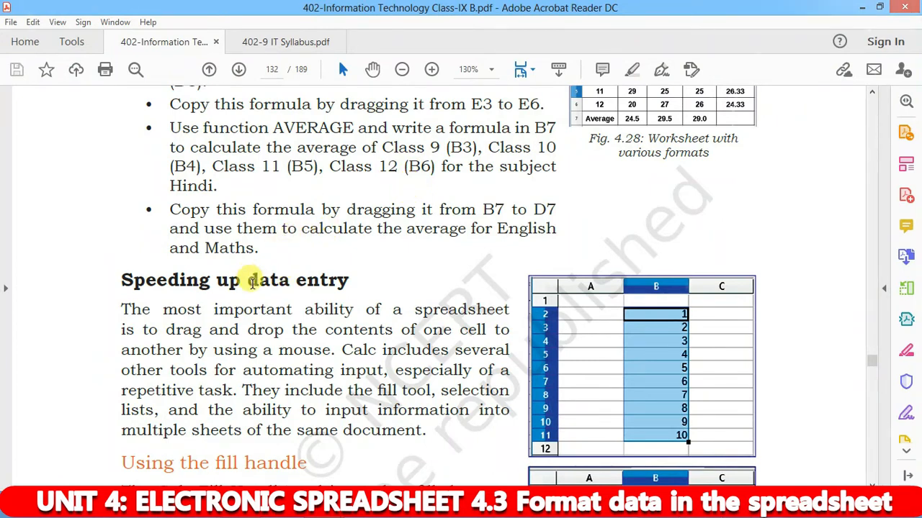
scroll(347, 274, down, 2)
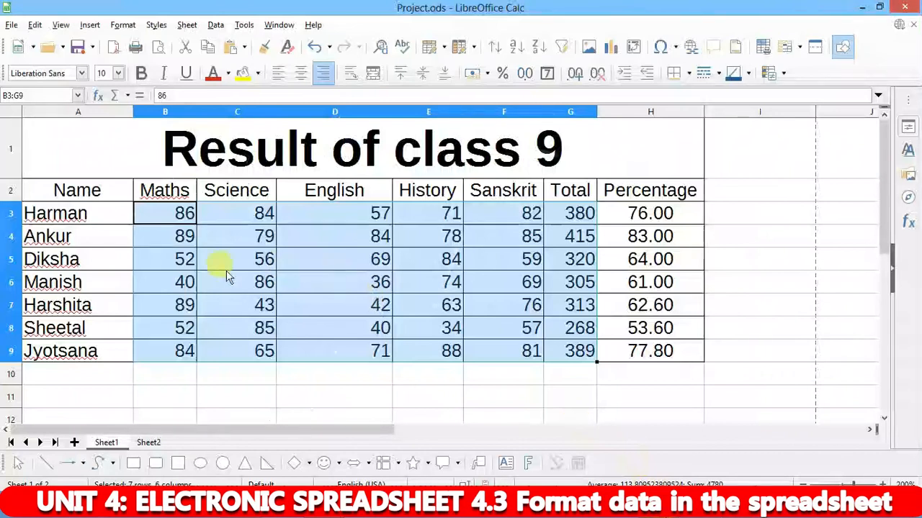
scroll(242, 257, down, 4)
scroll(200, 241, up, 4)
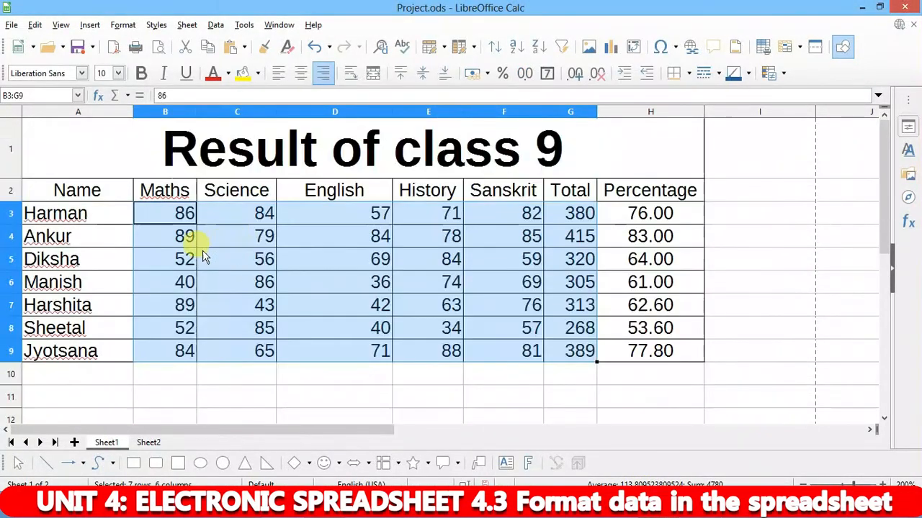
- Insert a new empty Sheet3 after Sheet2 in Project.ods
click(169, 374)
click(137, 439)
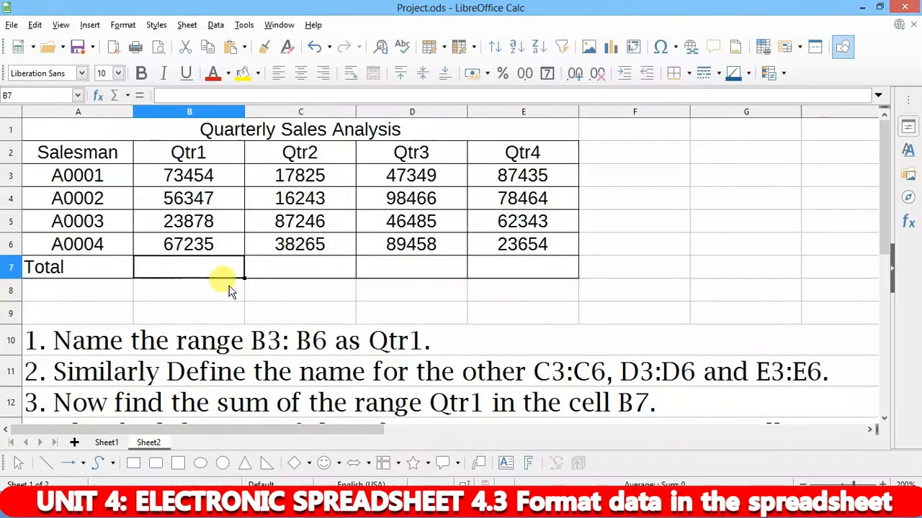
click(75, 442)
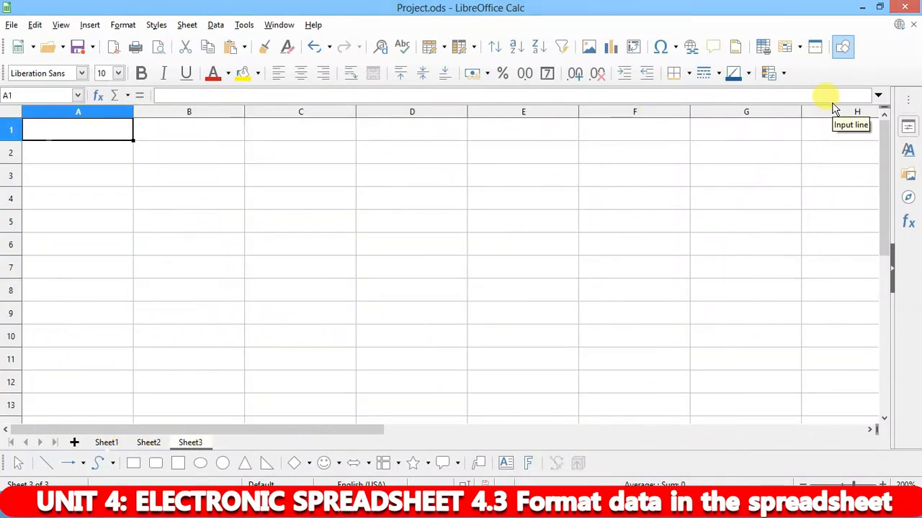
- Enter the numbers 1 through 7 down Sheet3's column A, in cells A1 to A7
text(1)
key(Return)
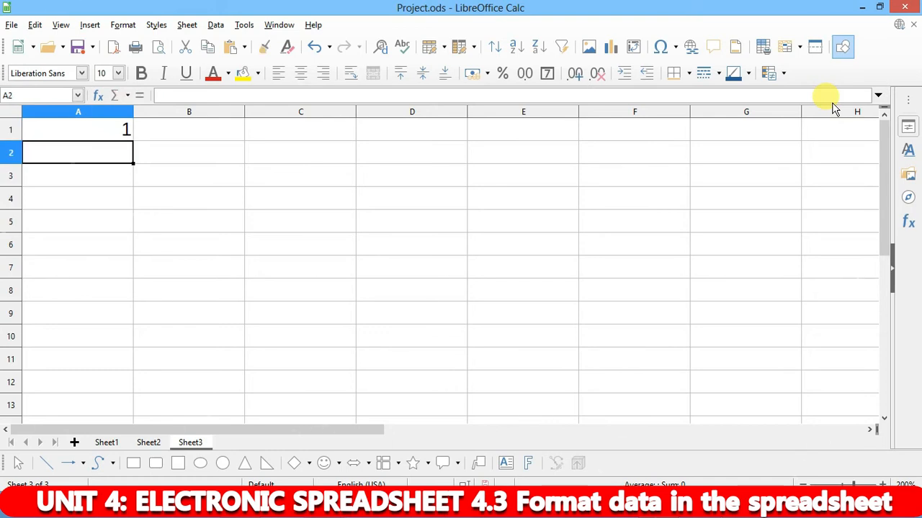
key(Return)
text(3)
key(Return)
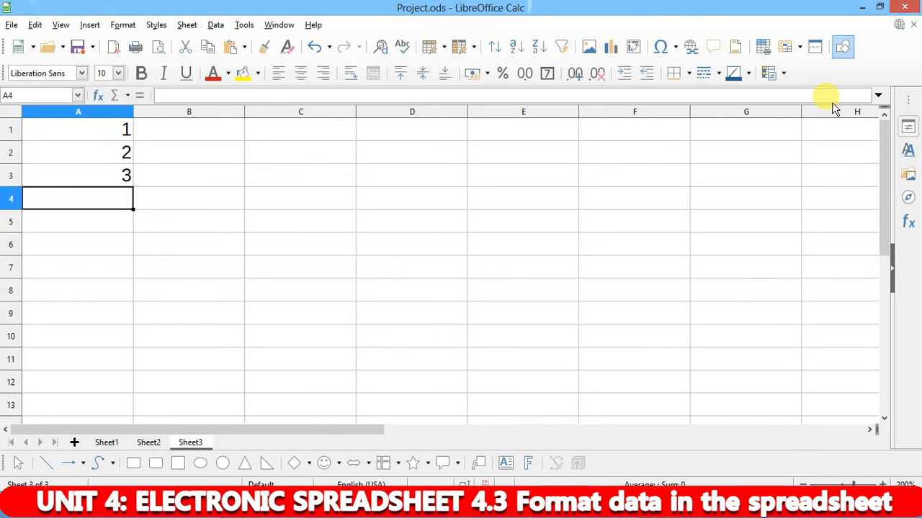
text(4)
key(Return)
text(5)
key(Return)
text(6)
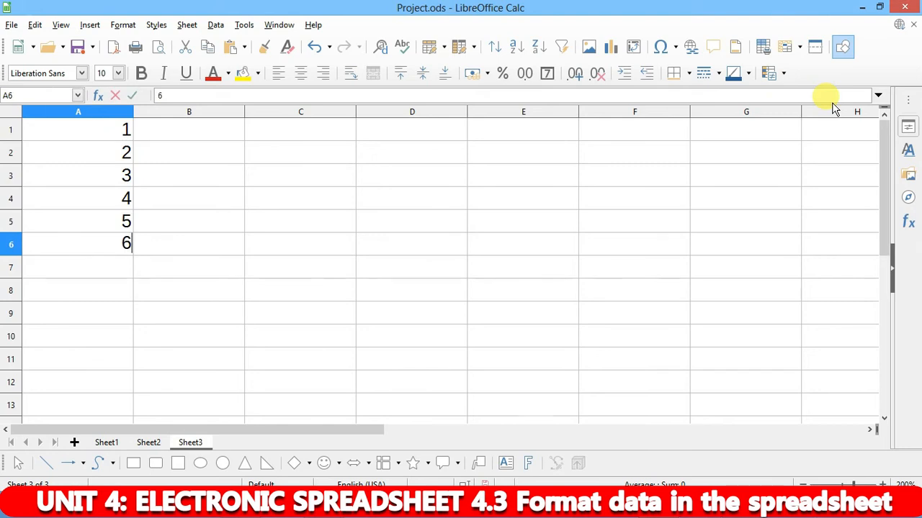
key(Return)
key(Return)
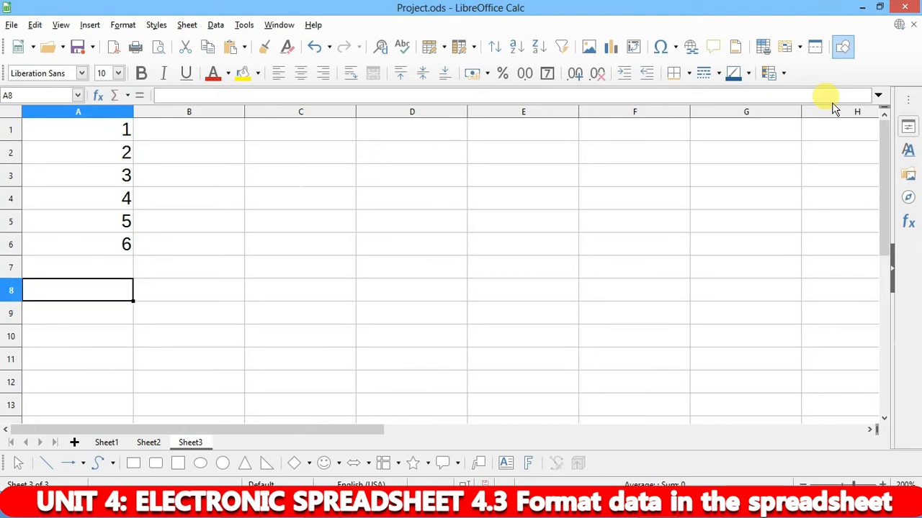
key(Up)
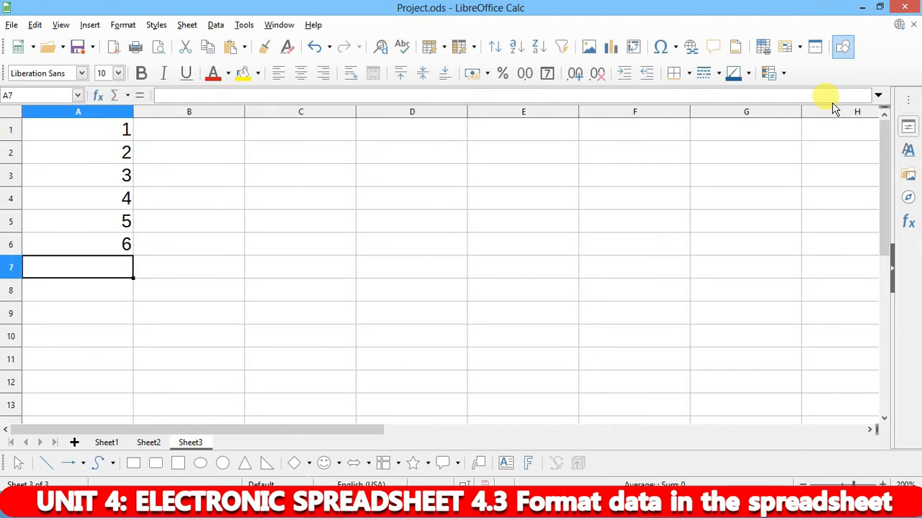
text(7)
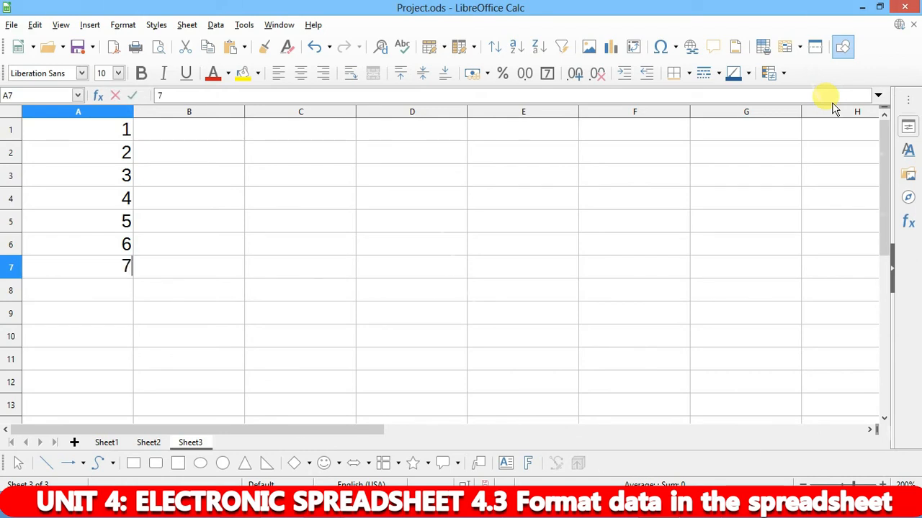
key(Return)
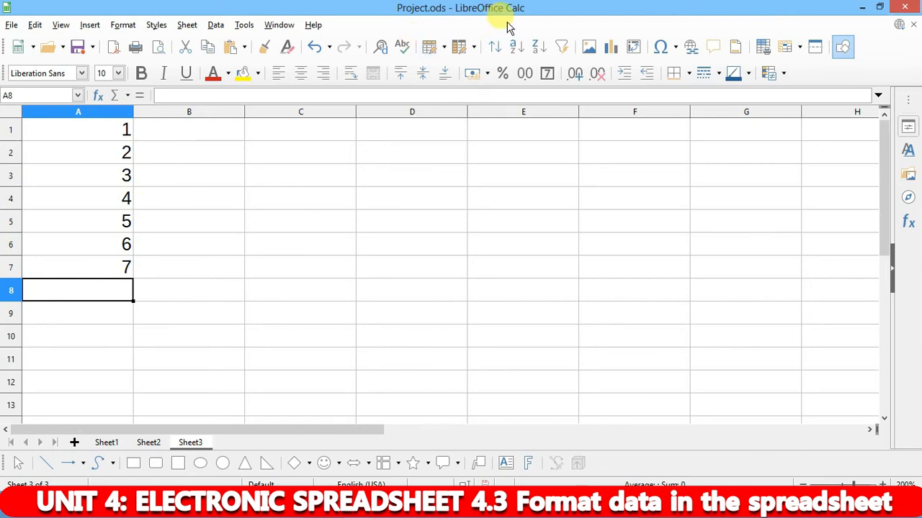
- Delete the values 3 through 7 from A3:A7, leaving only 1 and 2
click(96, 202)
drag(97, 202, 95, 266)
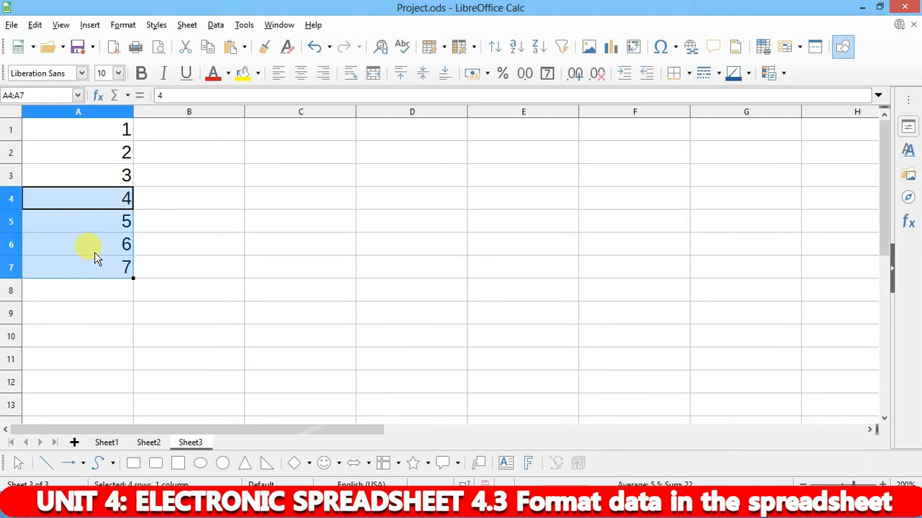
click(246, 175)
click(127, 178)
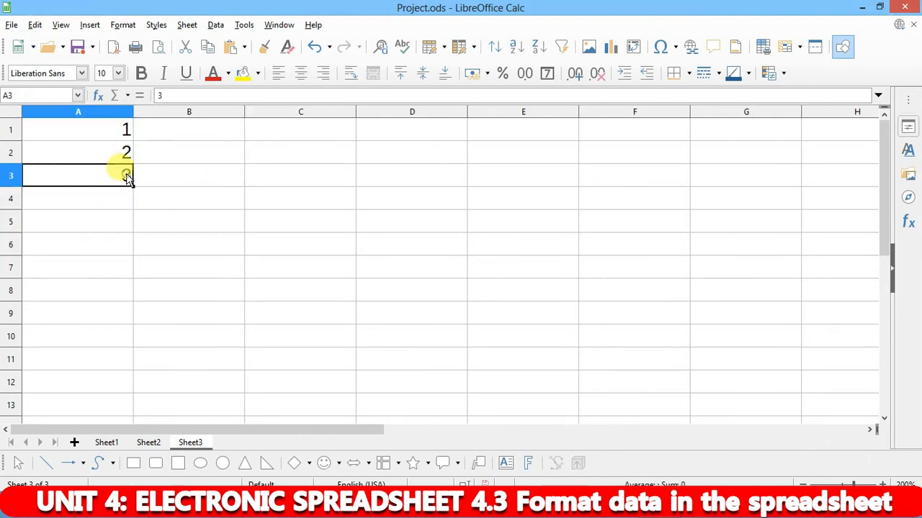
click(127, 130)
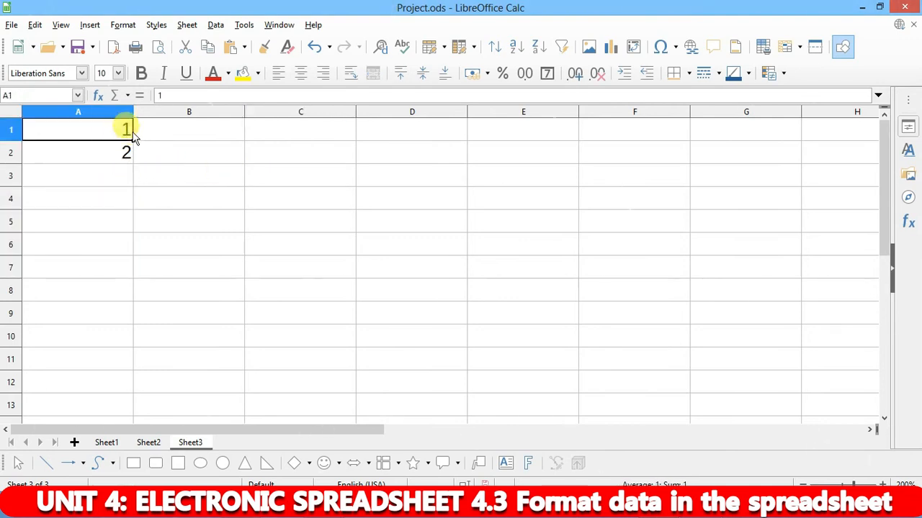
click(160, 139)
- Select 1 and 2 in A1:A2 and fill-drag the series down to 62 in A62
drag(121, 129, 117, 157)
click(154, 157)
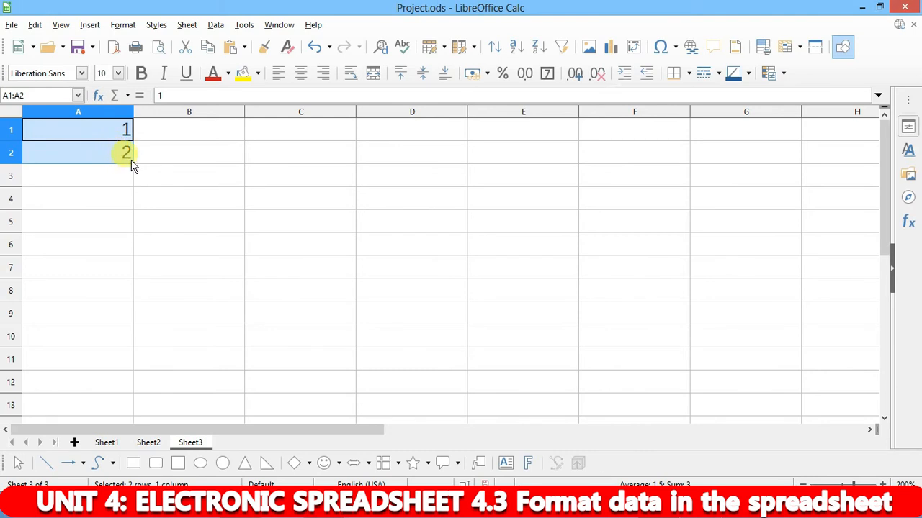
click(216, 169)
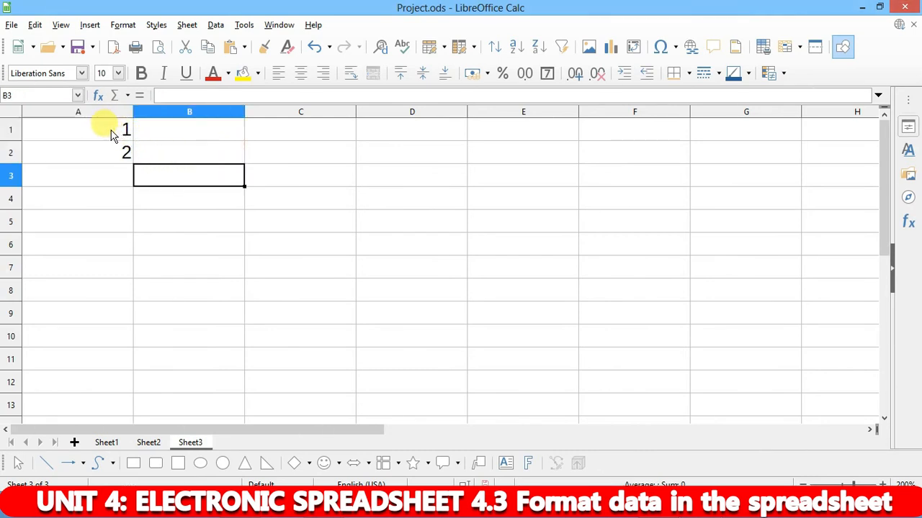
drag(108, 137, 122, 151)
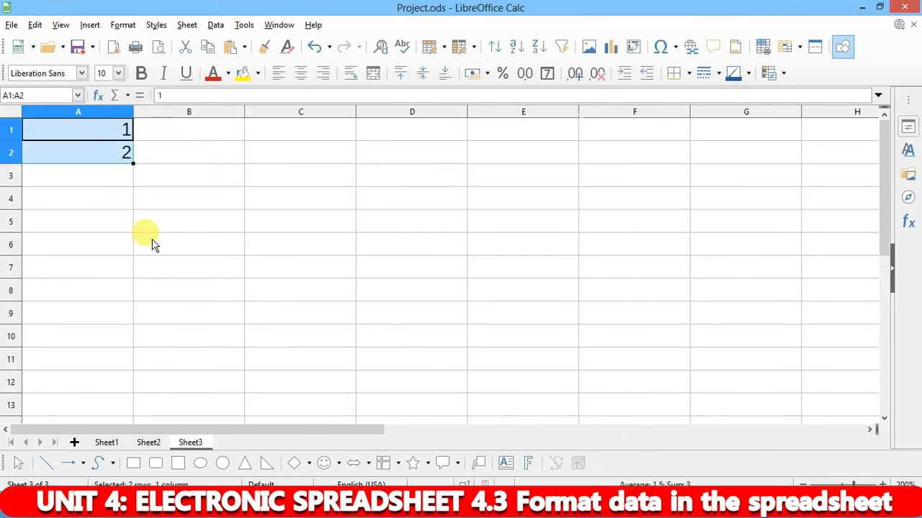
click(130, 173)
click(149, 137)
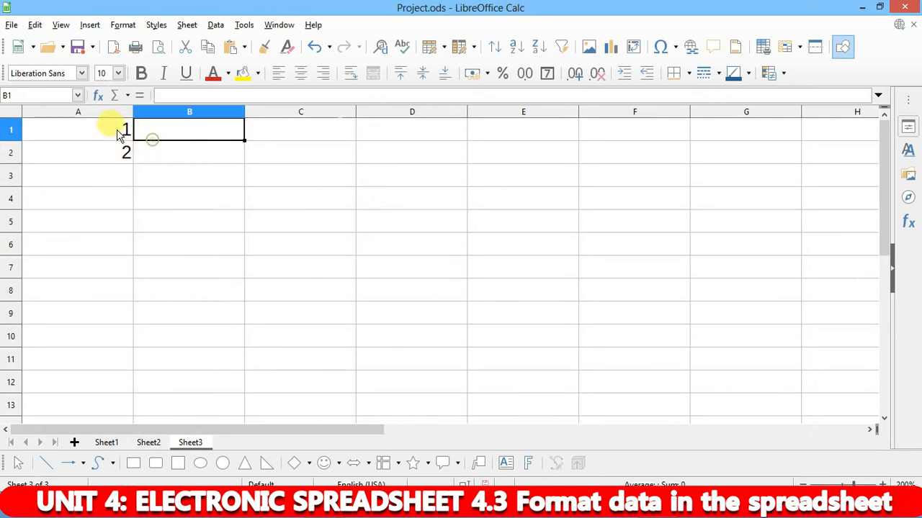
drag(114, 128, 122, 151)
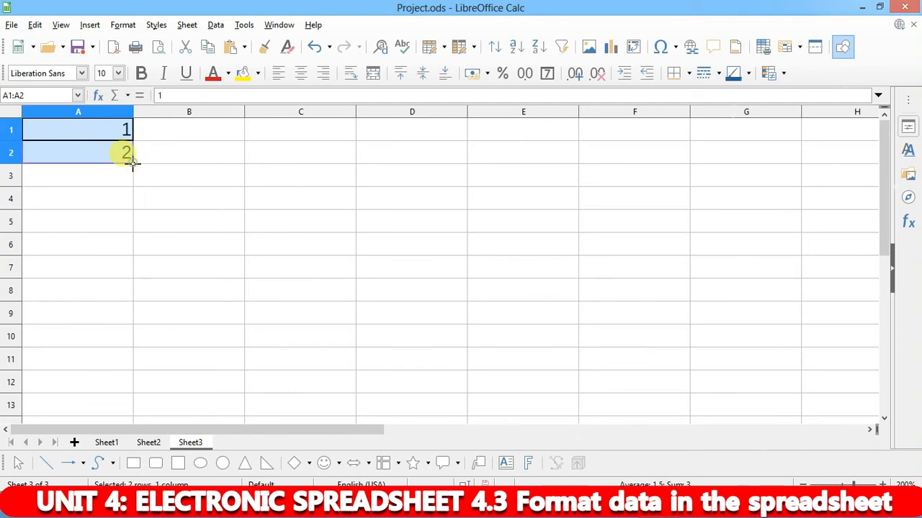
drag(133, 162, 136, 412)
scroll(137, 345, up, 4)
scroll(130, 339, down, 6)
scroll(129, 339, up, 14)
scroll(122, 303, up, 5)
click(185, 157)
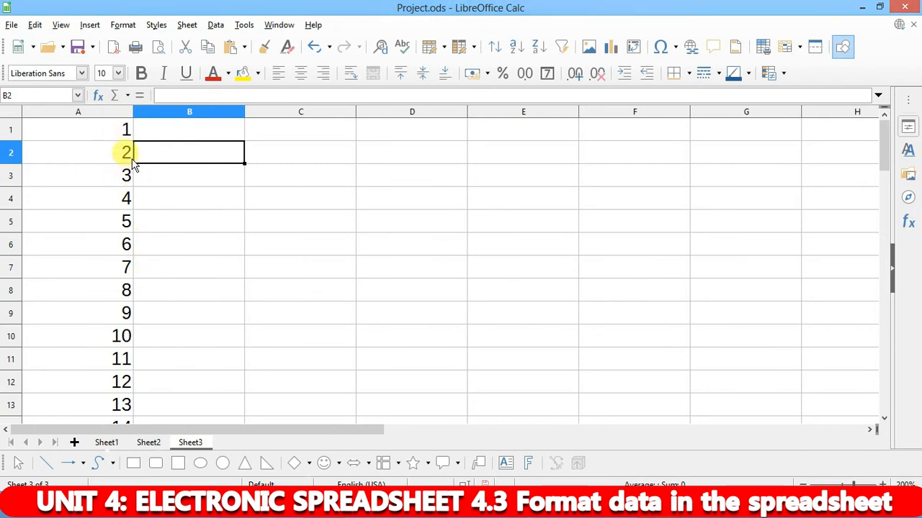
- Enter 5 and 10 in B1:B2 and fill the series down to 50 in B10
click(171, 134)
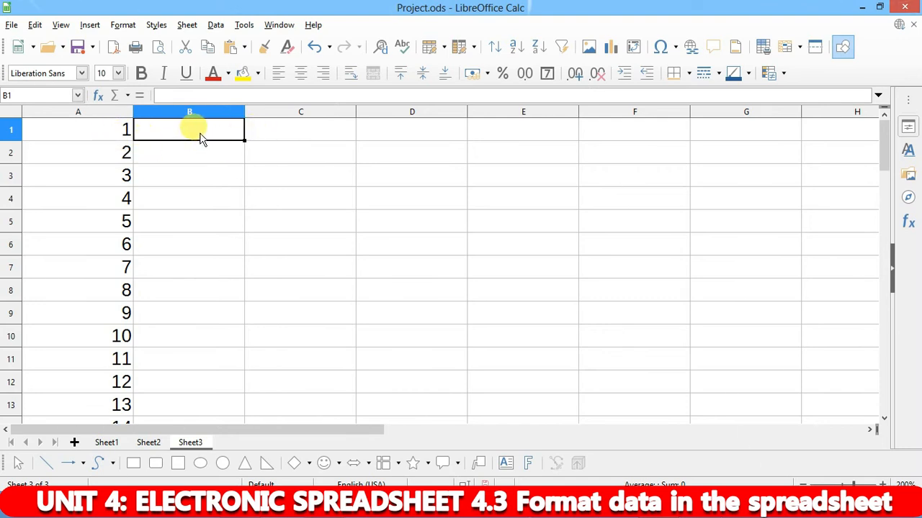
key(Return)
text(1)
key(Return)
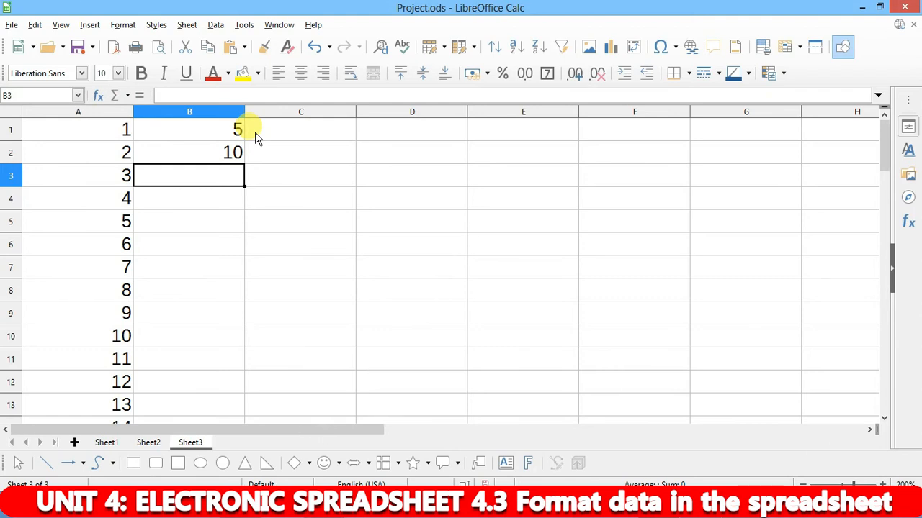
key(Up)
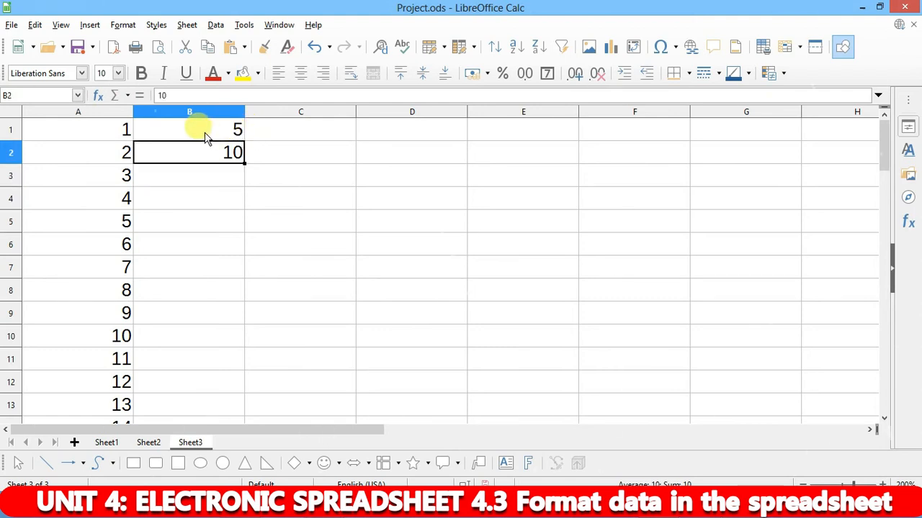
click(294, 170)
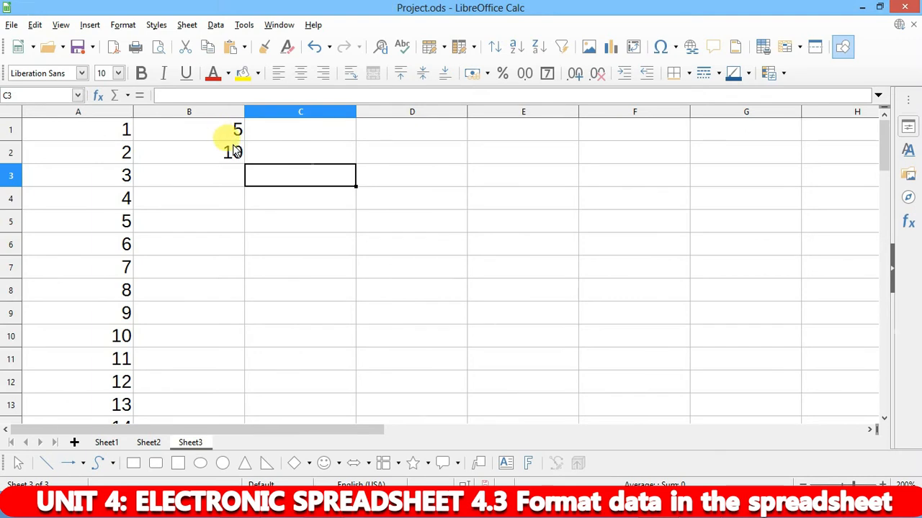
drag(225, 135, 231, 152)
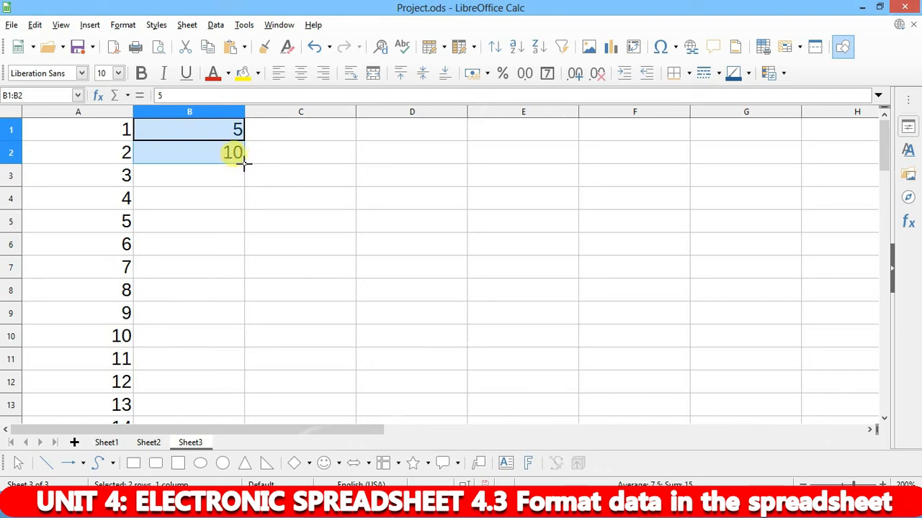
drag(245, 164, 249, 342)
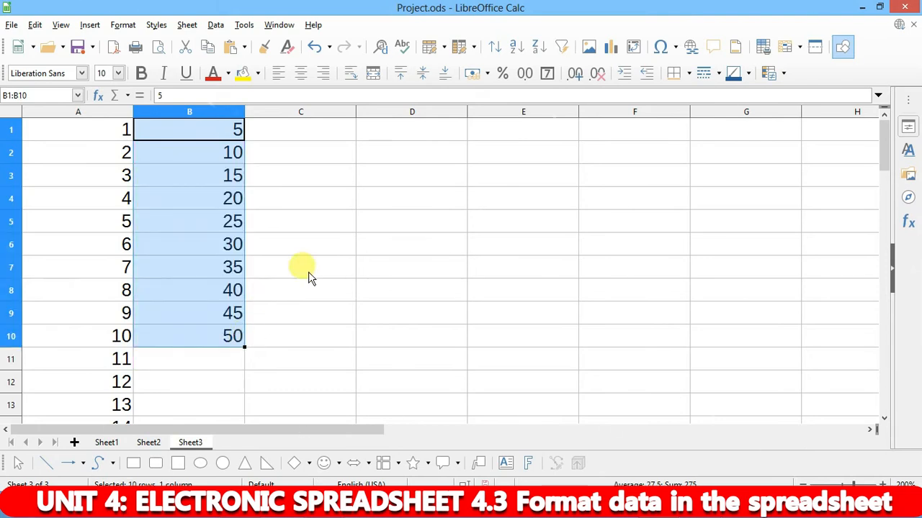
click(317, 223)
- Enter 5 in C1 and drag its fill handle to C10, giving 5 through 14
click(283, 130)
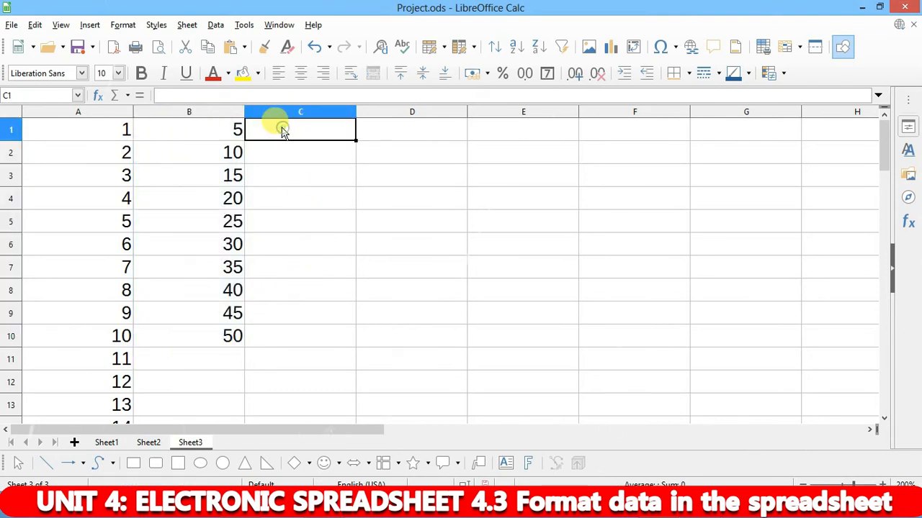
text(5)
key(Return)
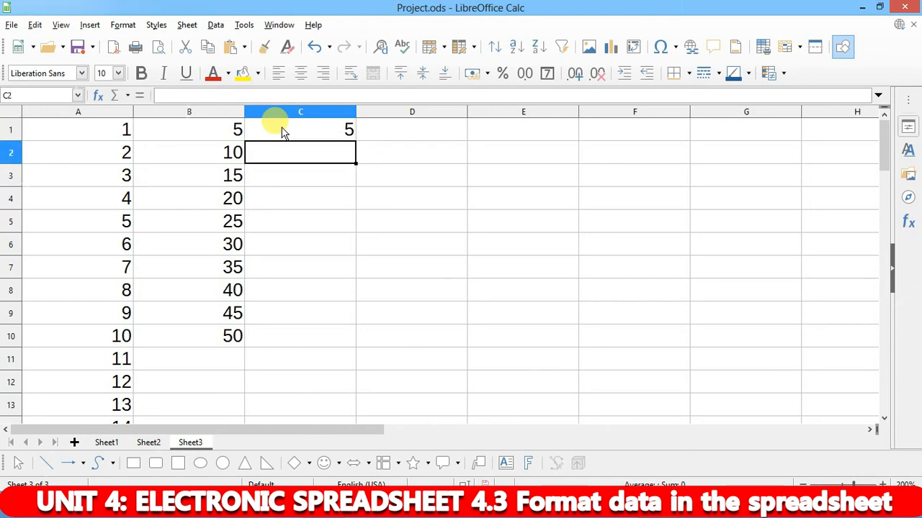
click(303, 129)
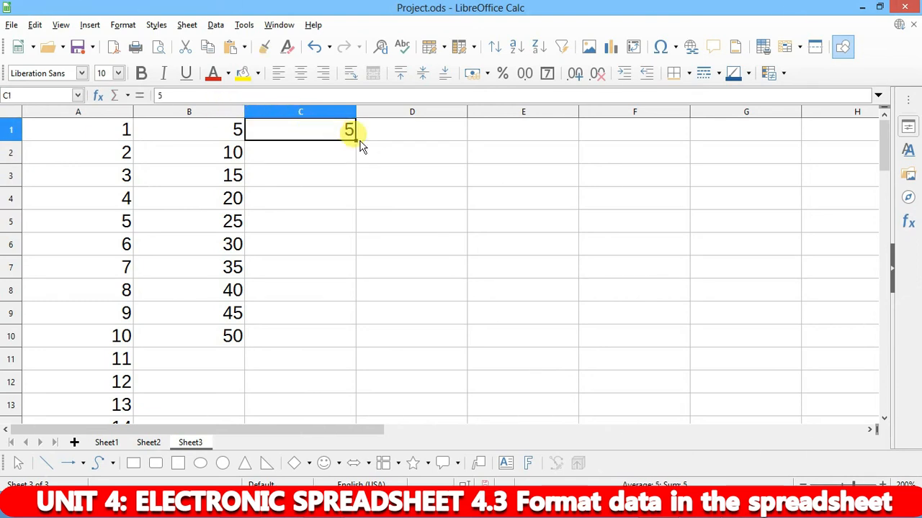
drag(355, 142, 343, 344)
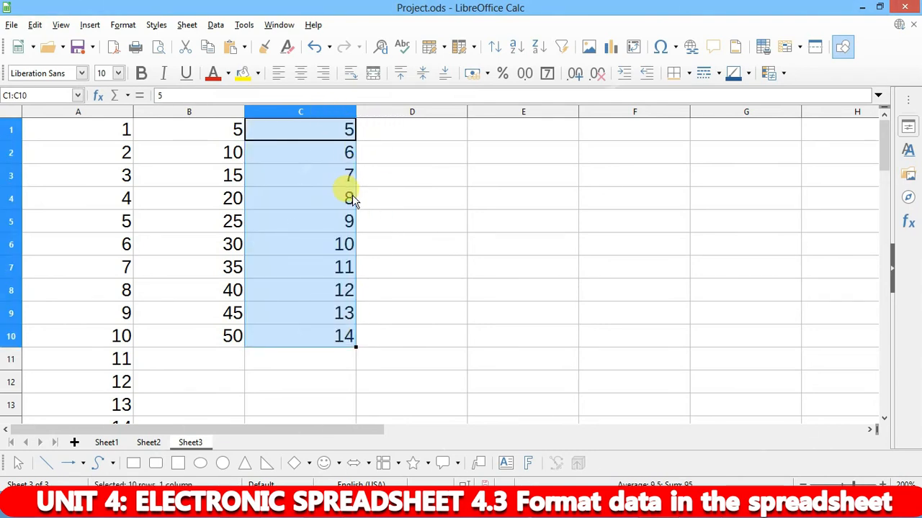
click(222, 130)
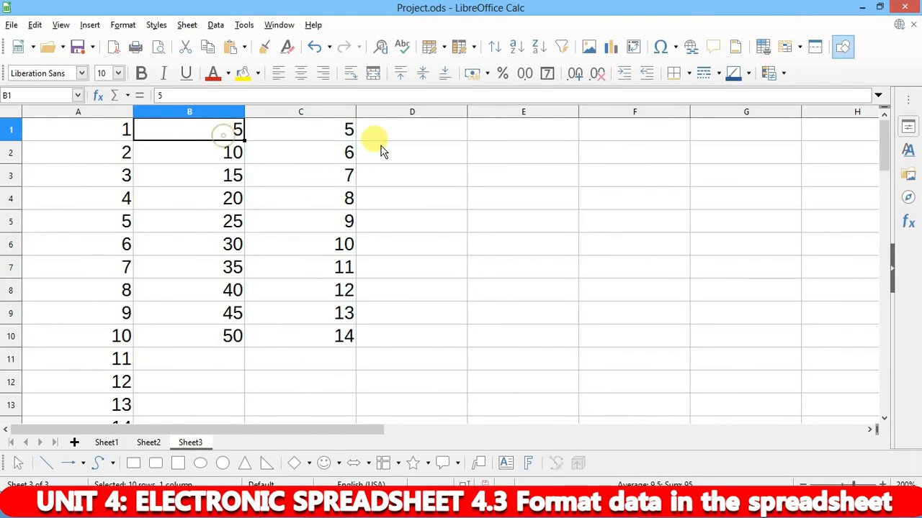
- Seed D1:D3 with 3, 7 and 11 and extend the step-4 series to 39 in D10
click(410, 132)
text(3)
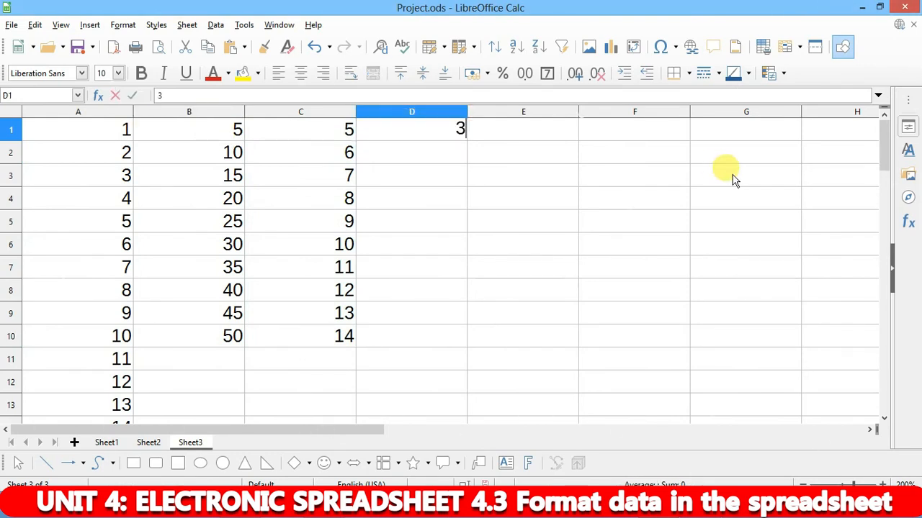
key(Return)
text(7)
key(Return)
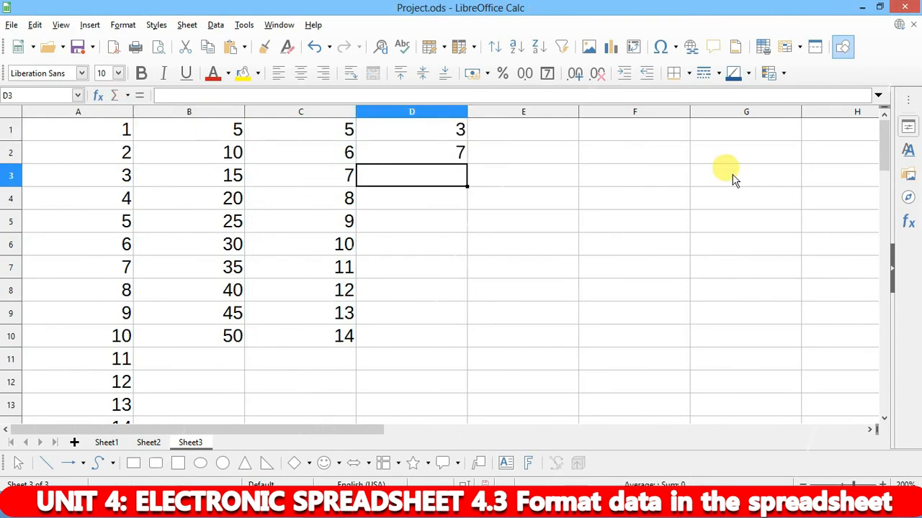
text(11)
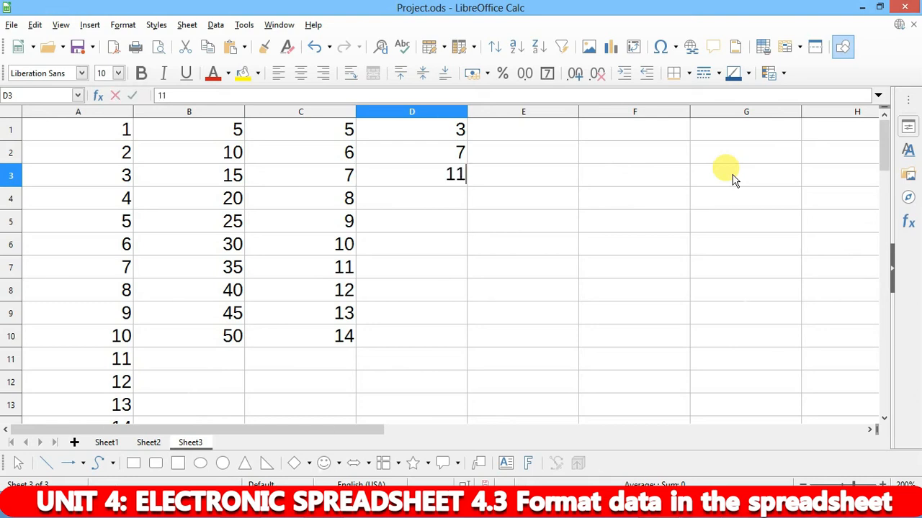
key(Return)
drag(436, 127, 465, 339)
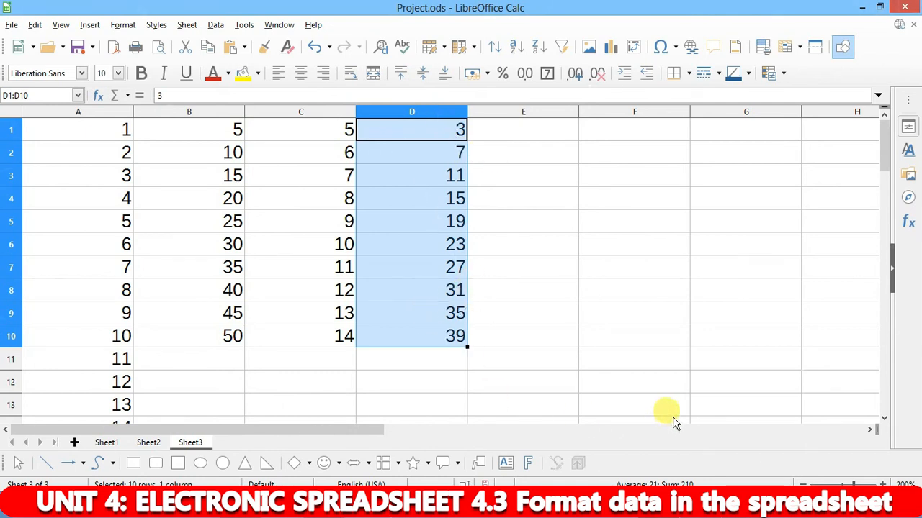
mouse_move(324, 507)
click(298, 438)
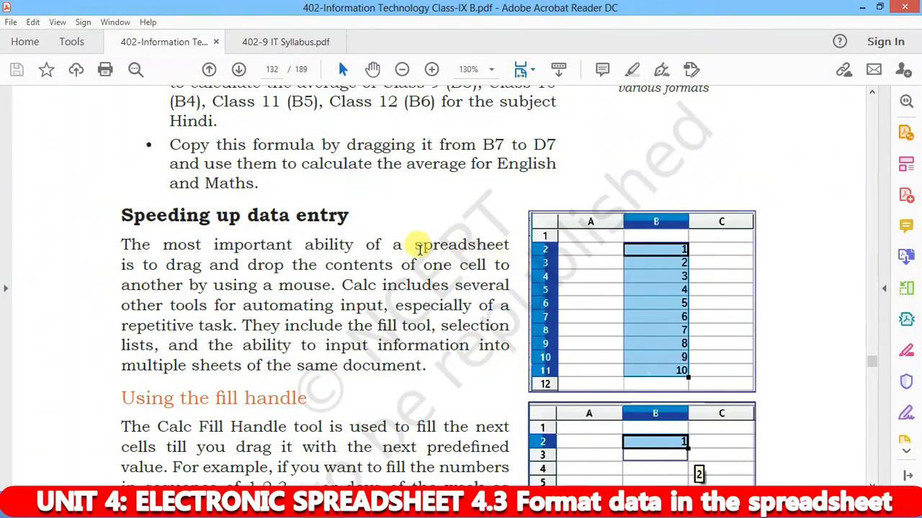
- Read through the textbook's fill-handle and formula-copying pages, then return to Sheet1 in Project.ods
scroll(431, 259, down, 5)
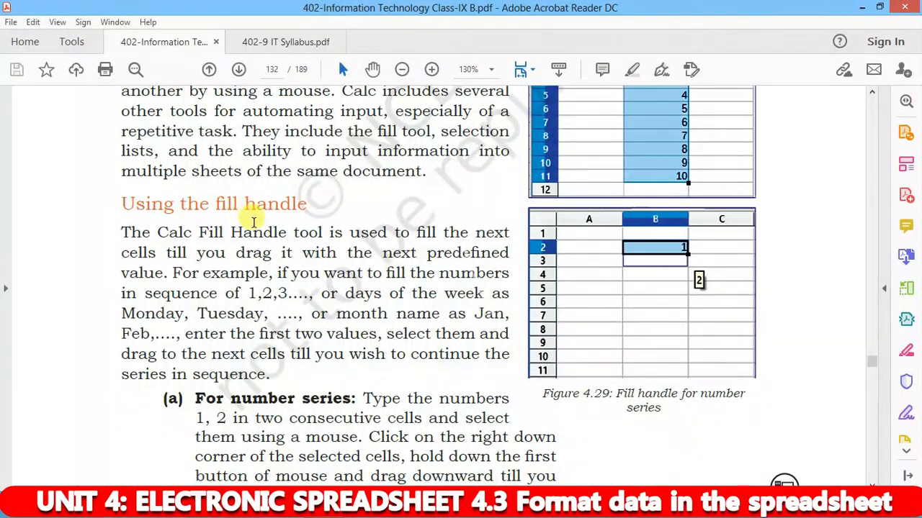
scroll(248, 231, down, 3)
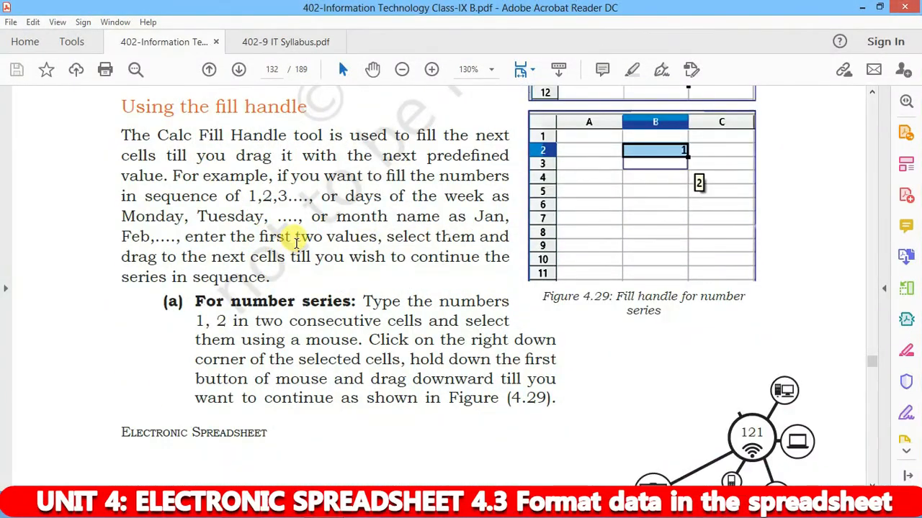
scroll(292, 236, down, 1)
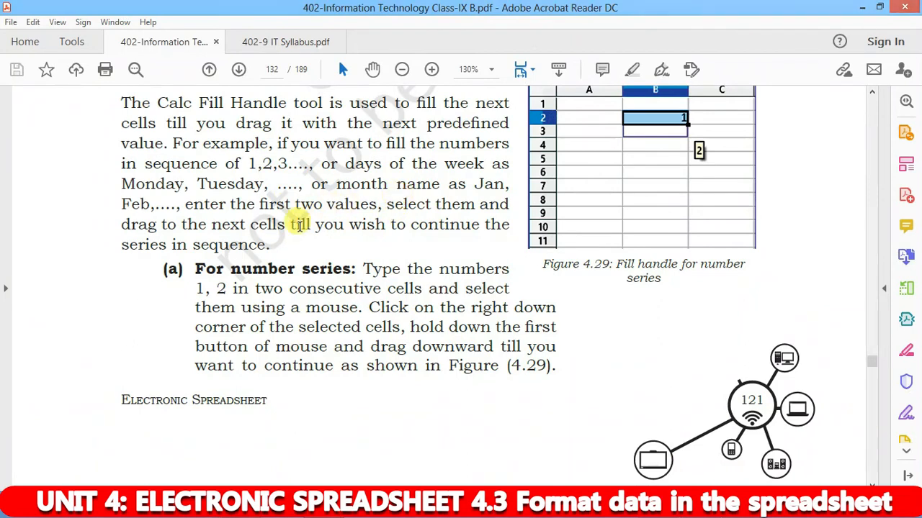
scroll(299, 226, down, 6)
scroll(354, 251, up, 5)
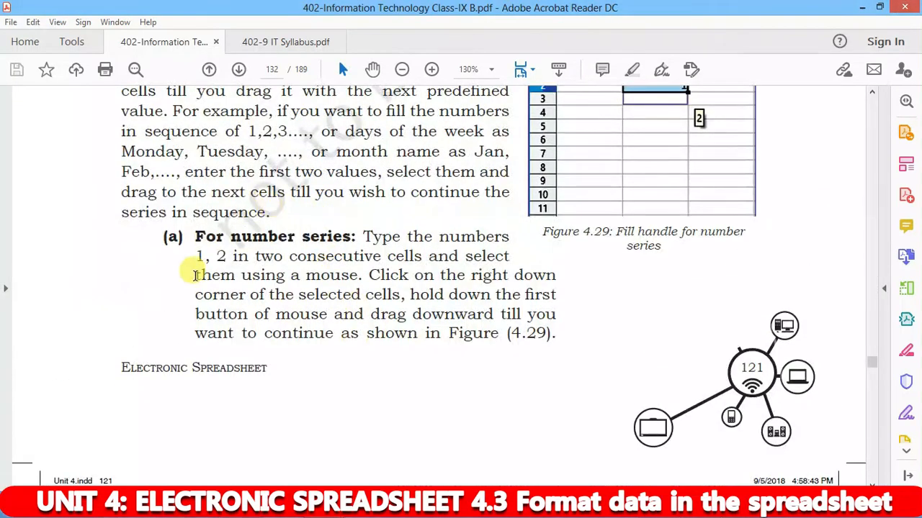
scroll(299, 278, down, 10)
scroll(396, 288, down, 5)
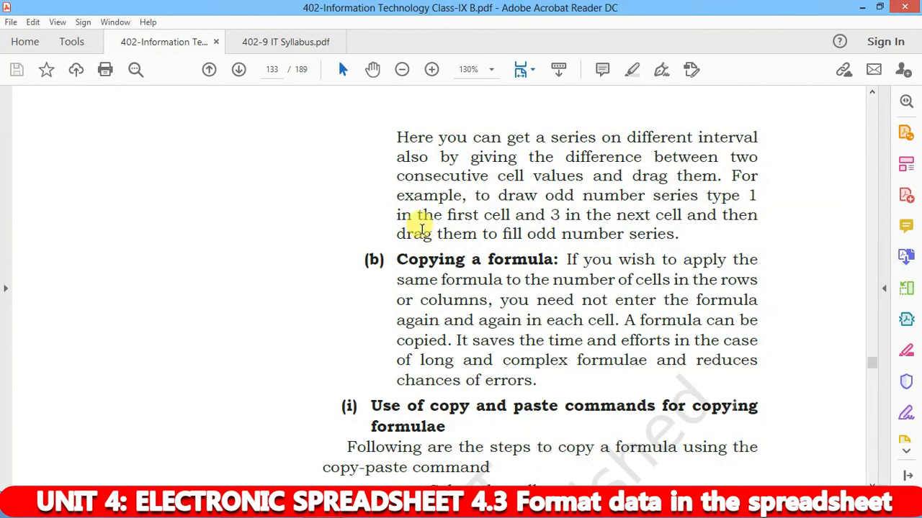
scroll(420, 229, down, 3)
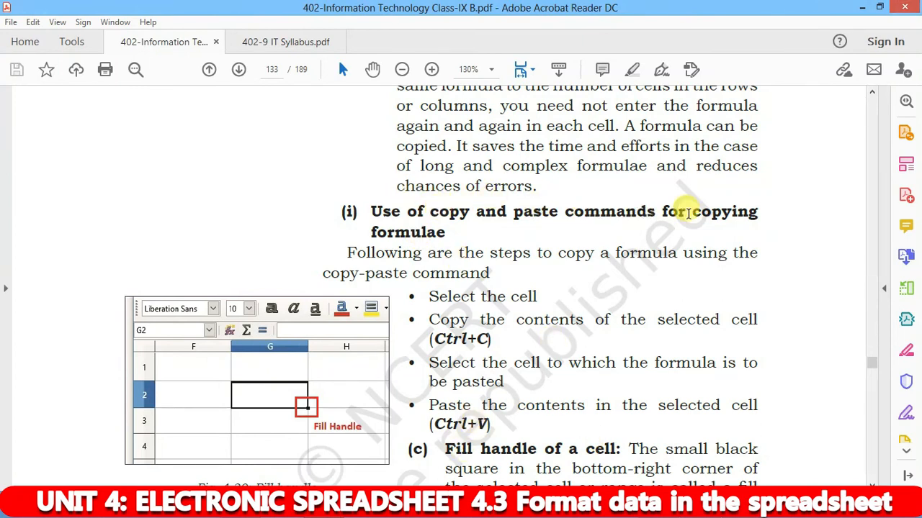
scroll(570, 272, down, 2)
scroll(569, 272, down, 3)
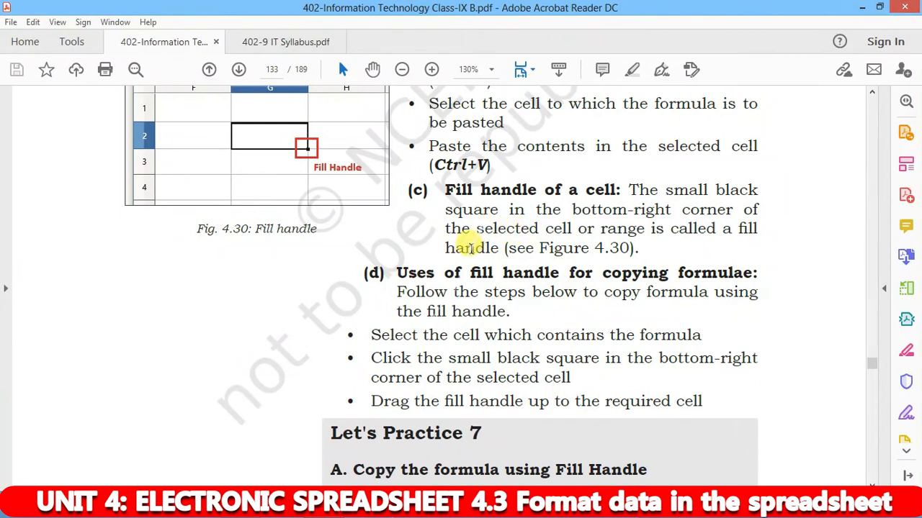
scroll(469, 248, down, 4)
scroll(469, 252, up, 2)
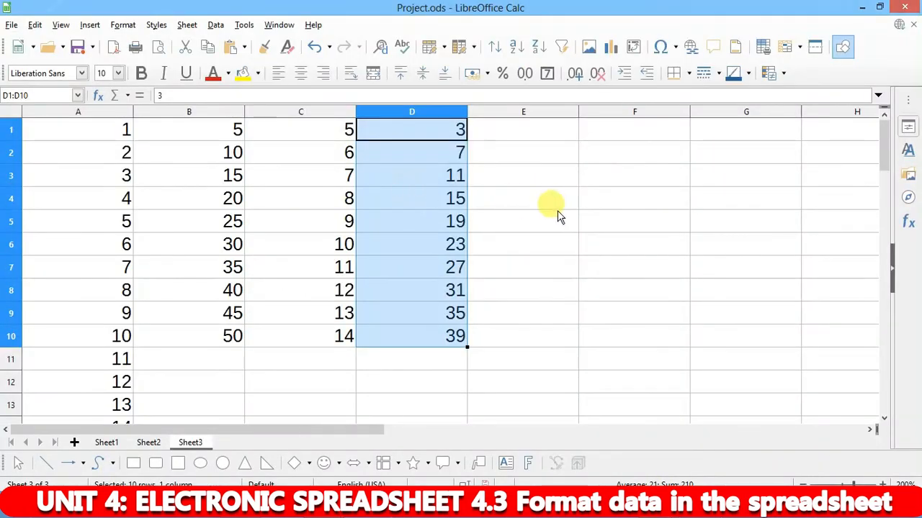
click(104, 441)
- Clear the Total and Percentage values in G4:H9
click(638, 212)
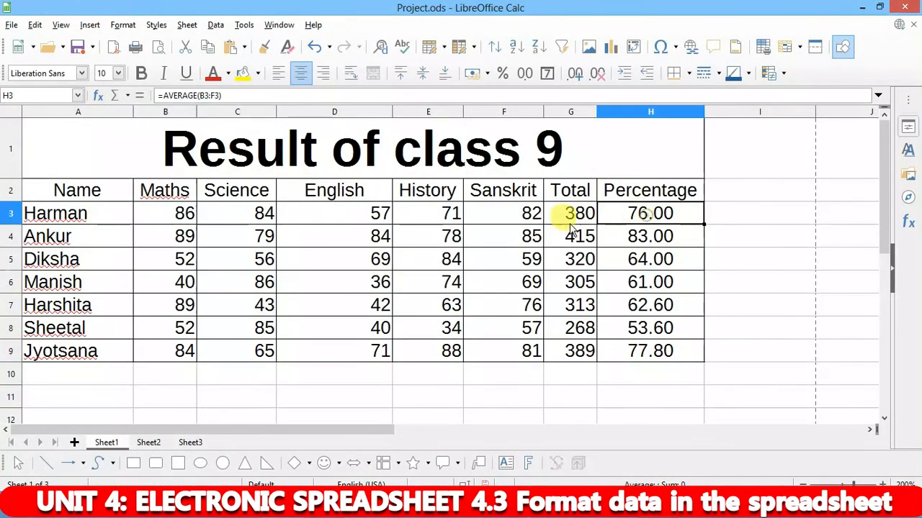
drag(579, 240, 668, 351)
key(Delete)
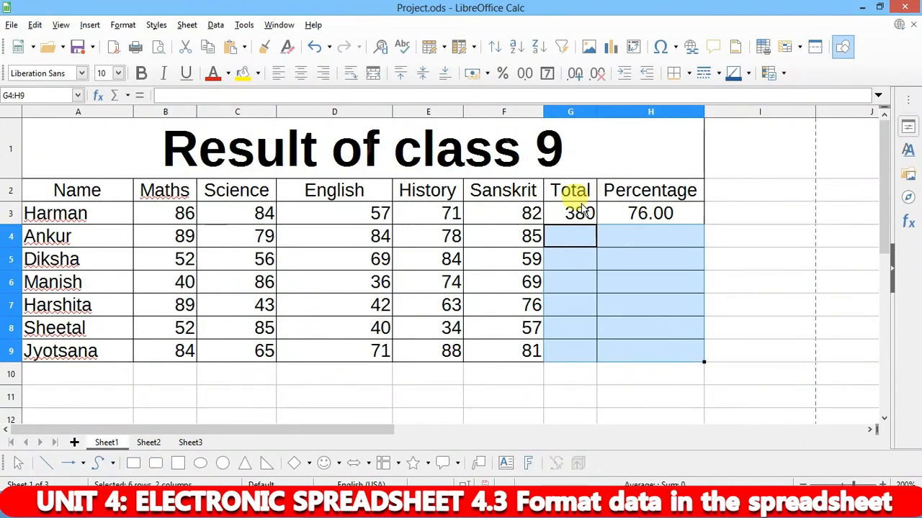
- Re-enter G3 as =SUM(B3:F3), showing a total of 380
click(563, 218)
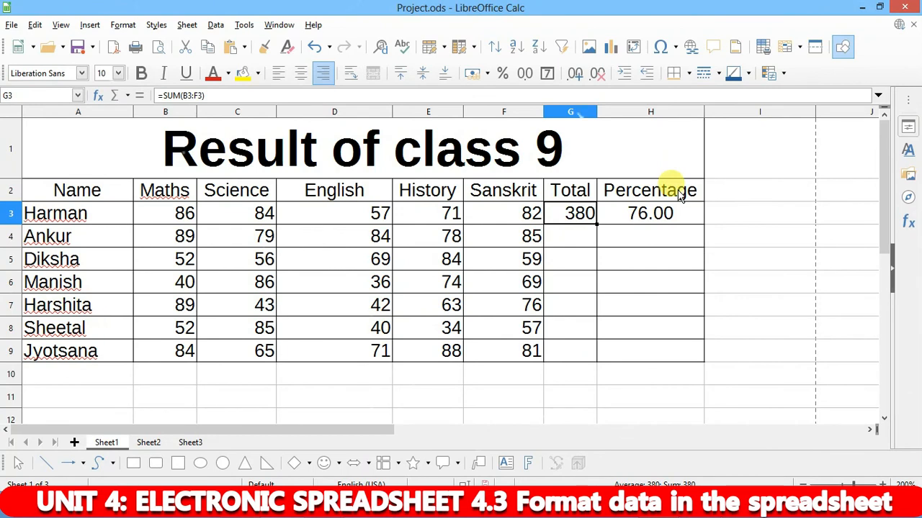
key(Delete)
text(=)
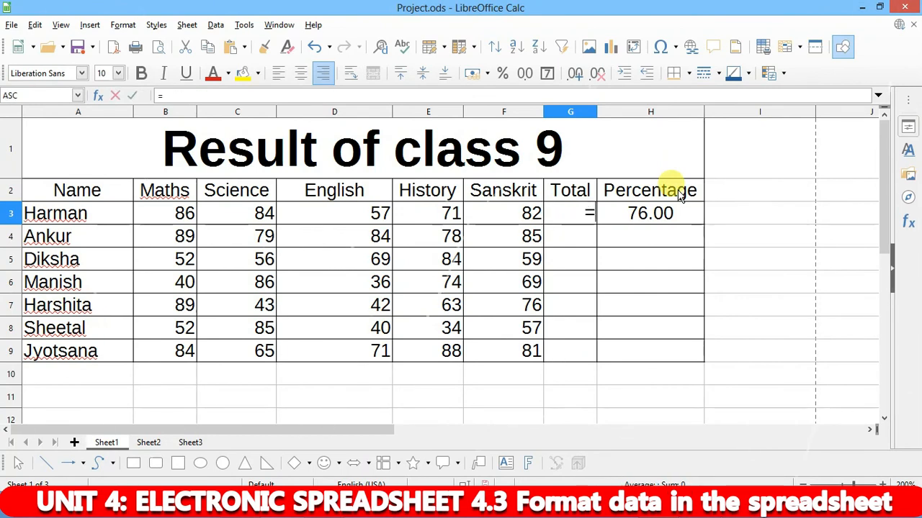
text(su)
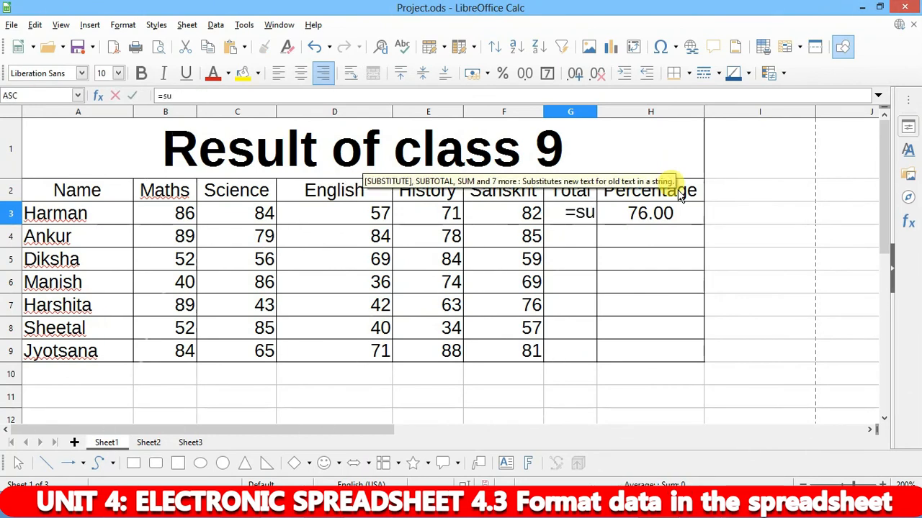
text(mmmmmmmmmm)
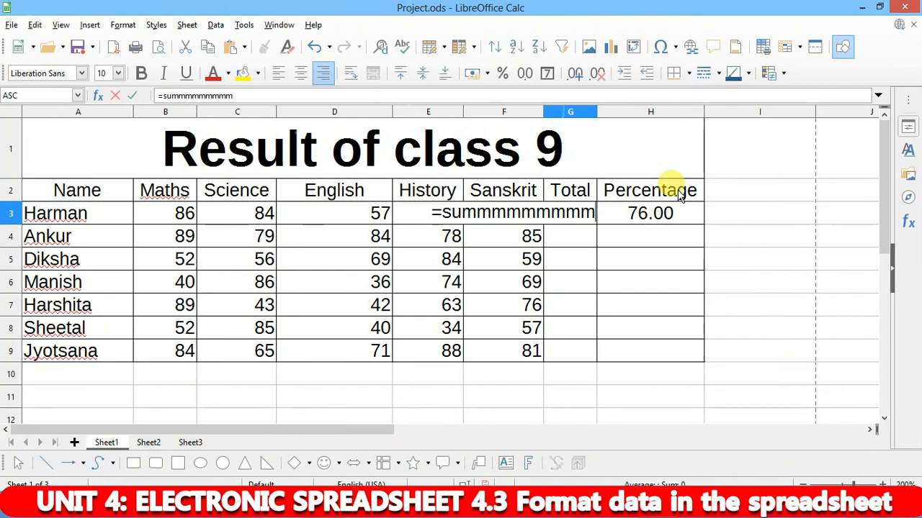
key(BackSpace)
key(BackSpace)
key(BackSpace)
key(BackSpace)
key(BackSpace)
key(BackSpace)
key(BackSpace)
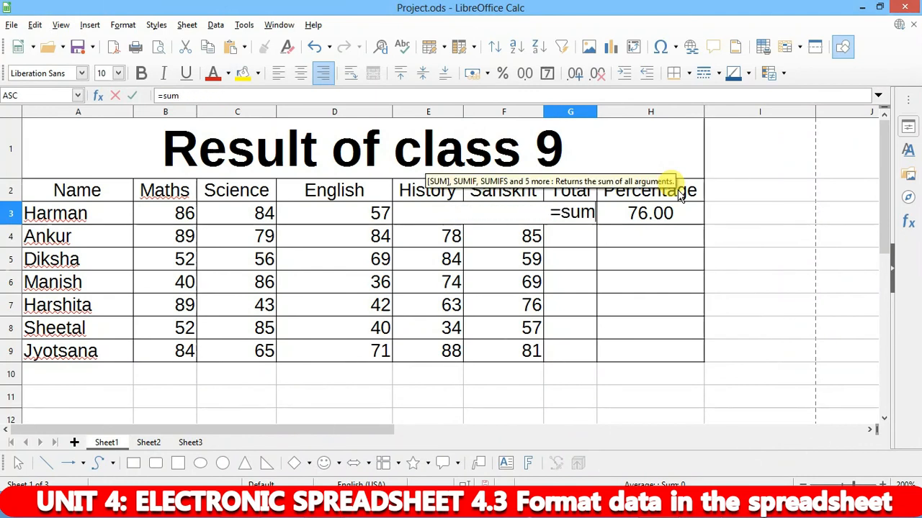
text(()
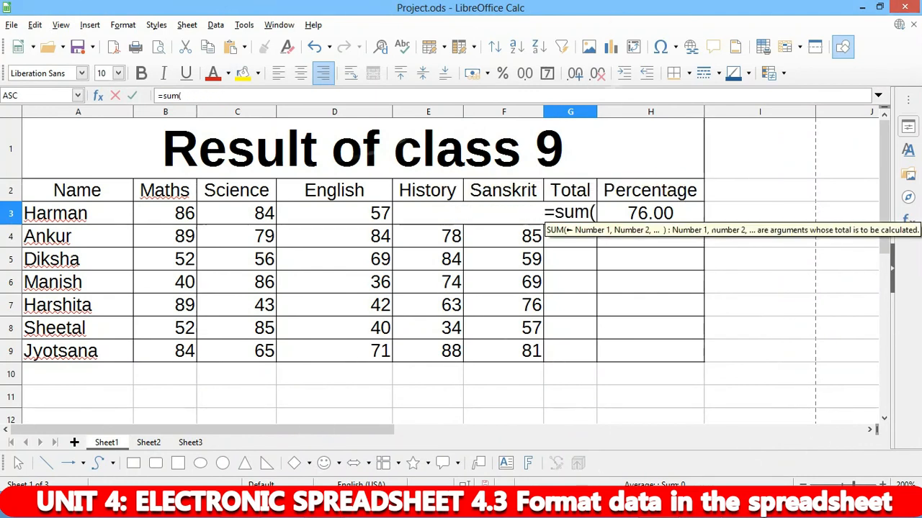
drag(178, 210, 490, 218)
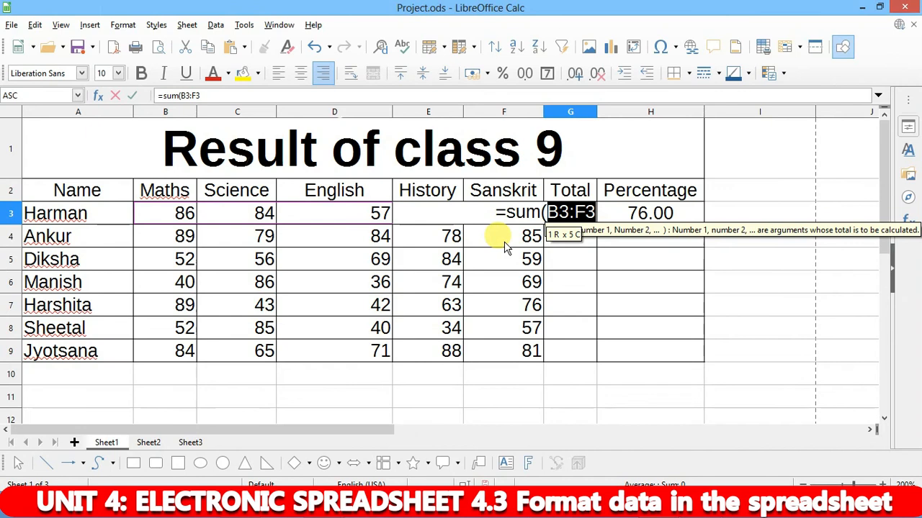
text())
key(Return)
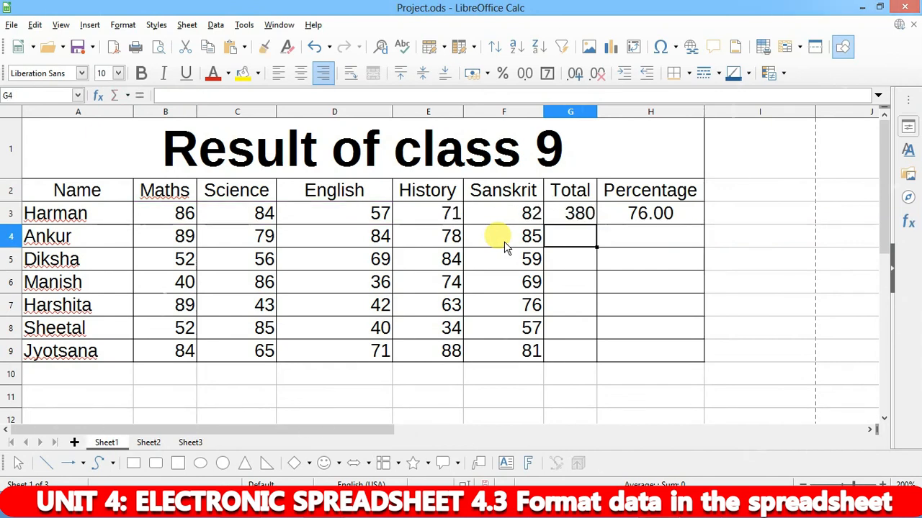
click(578, 213)
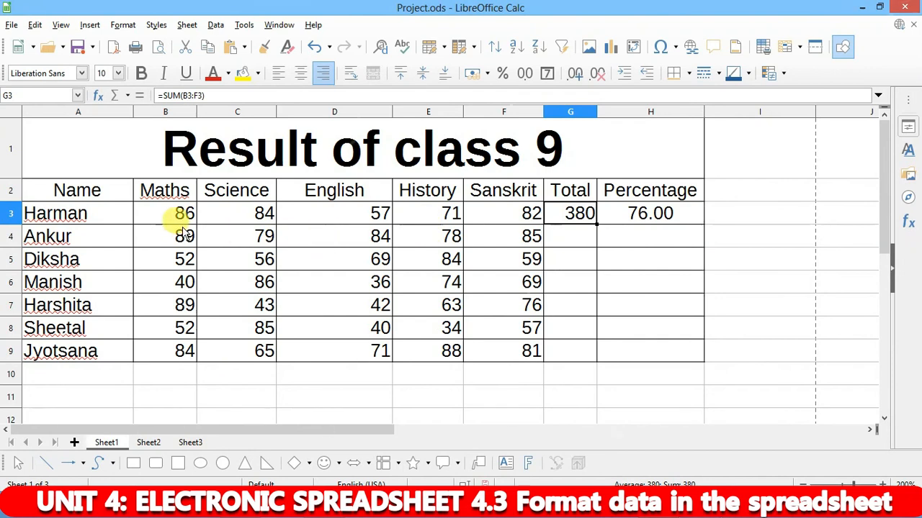
click(568, 241)
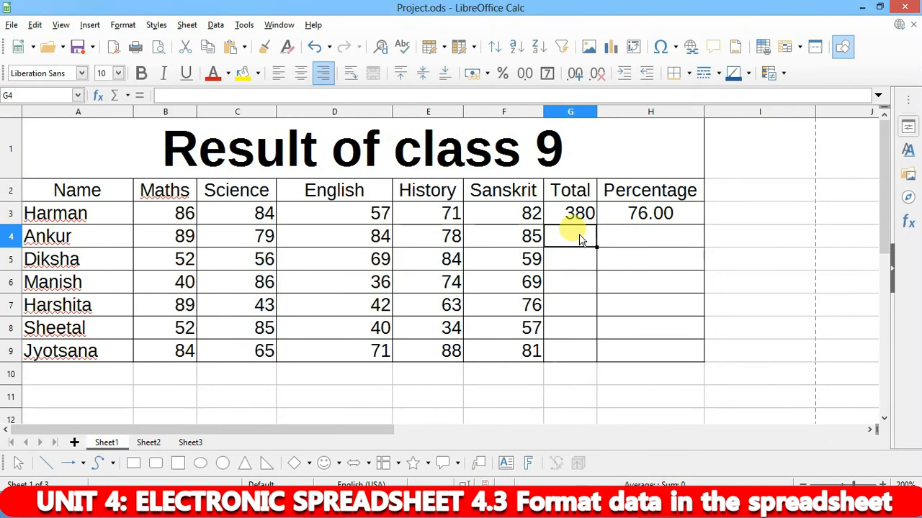
click(573, 210)
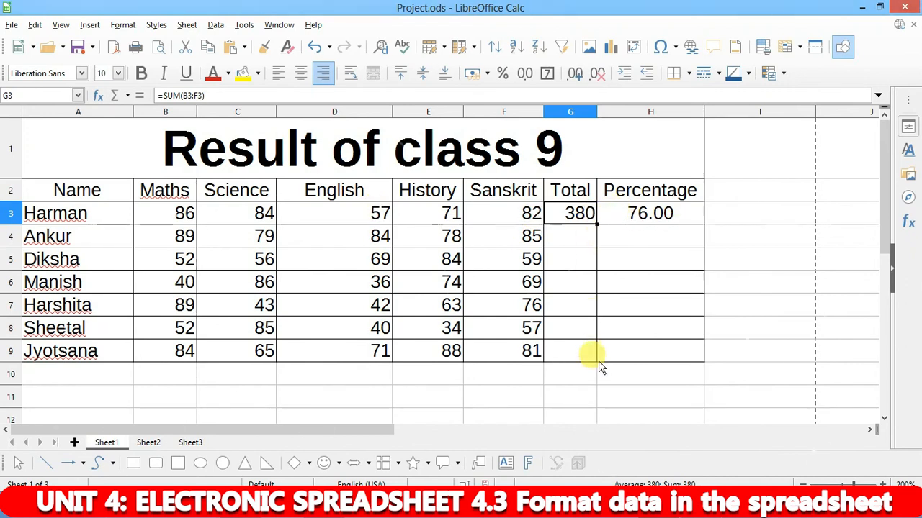
click(733, 275)
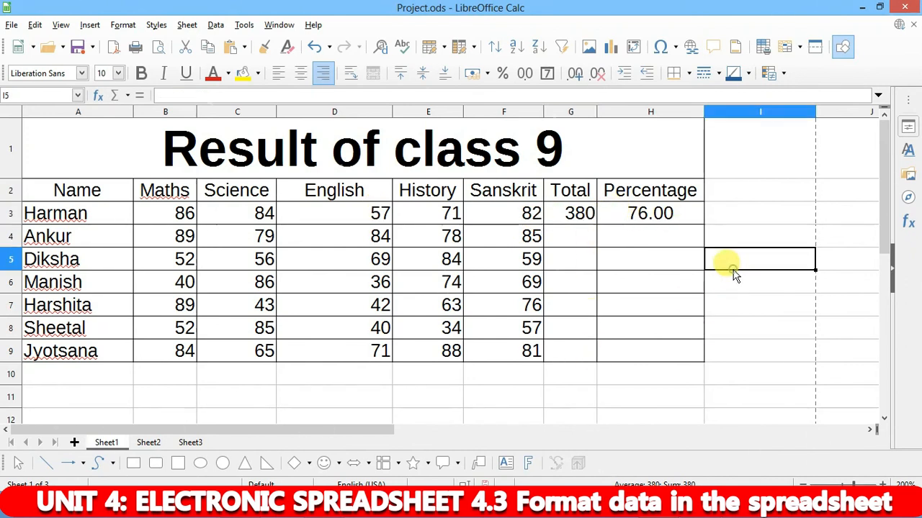
click(582, 216)
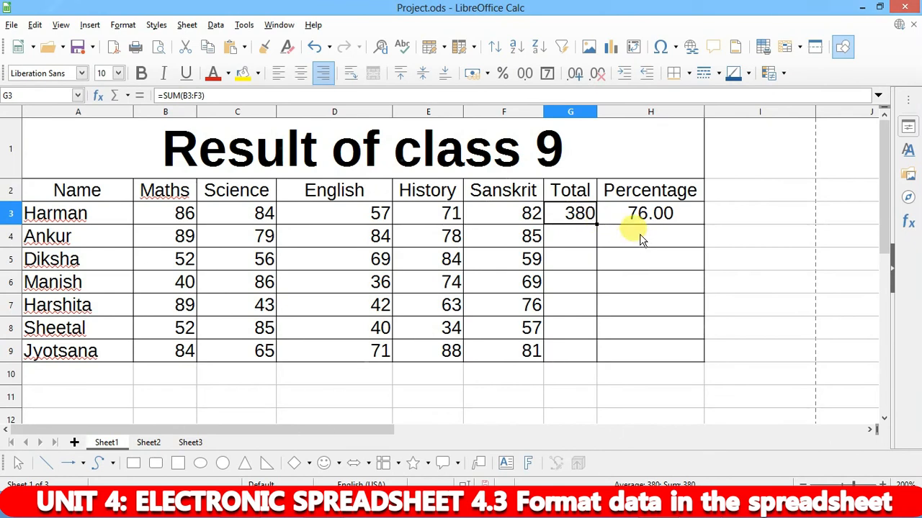
key(ctrl+c)
click(590, 240)
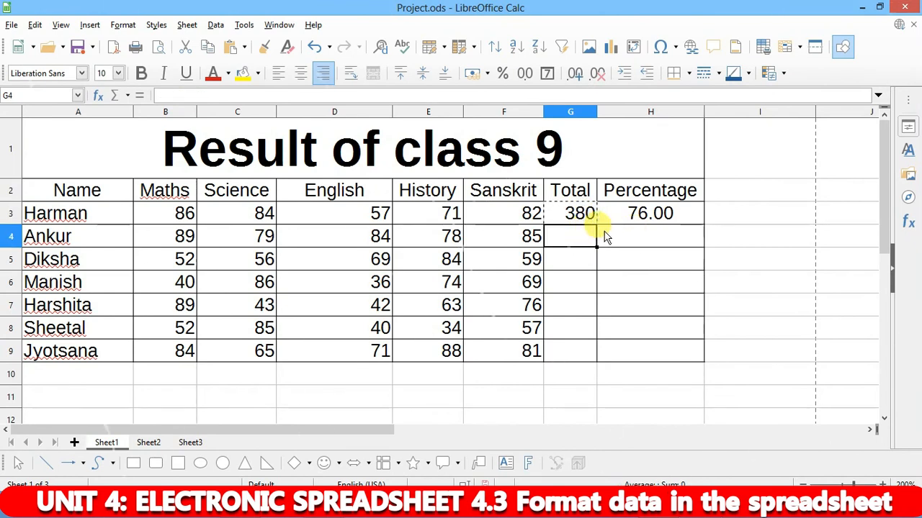
key(ctrl+v)
click(580, 218)
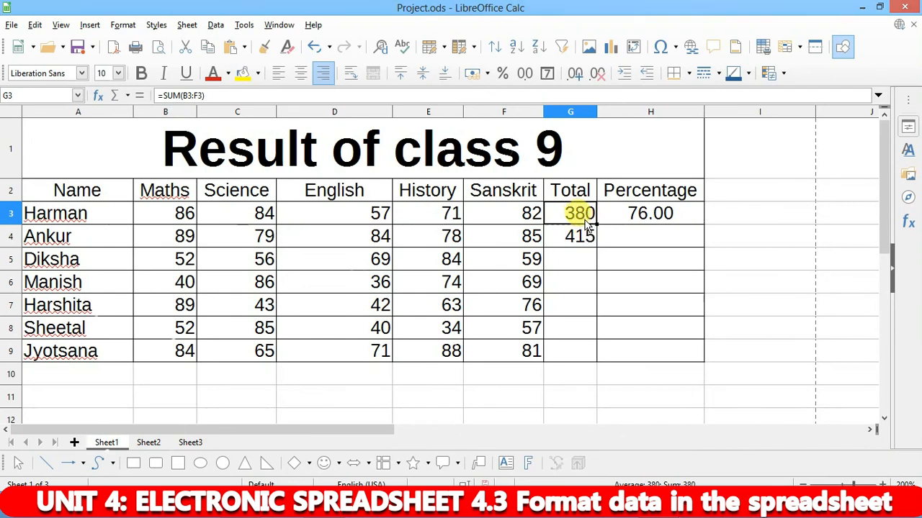
click(580, 237)
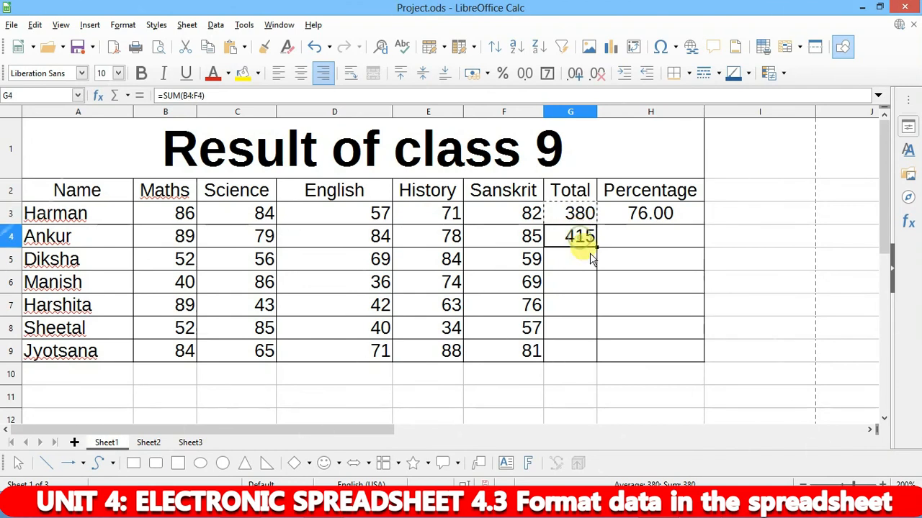
key(ctrl+c)
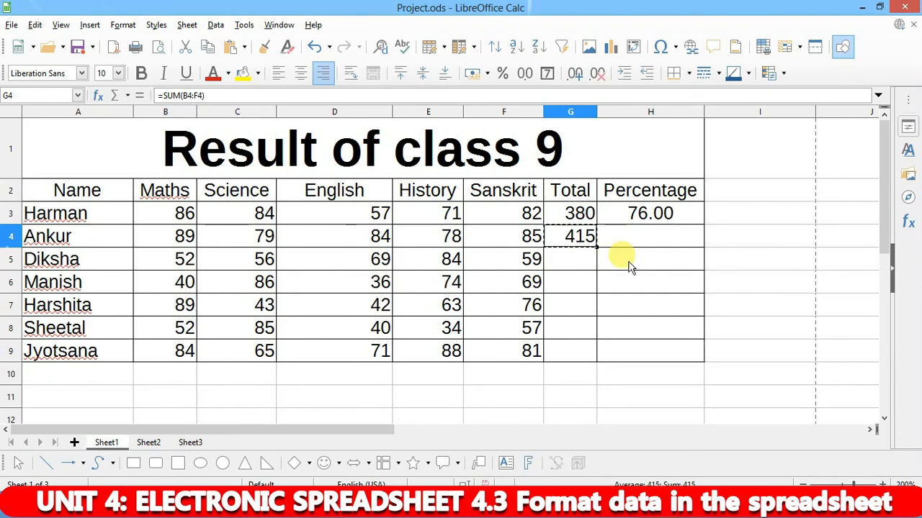
click(587, 263)
key(ctrl+v)
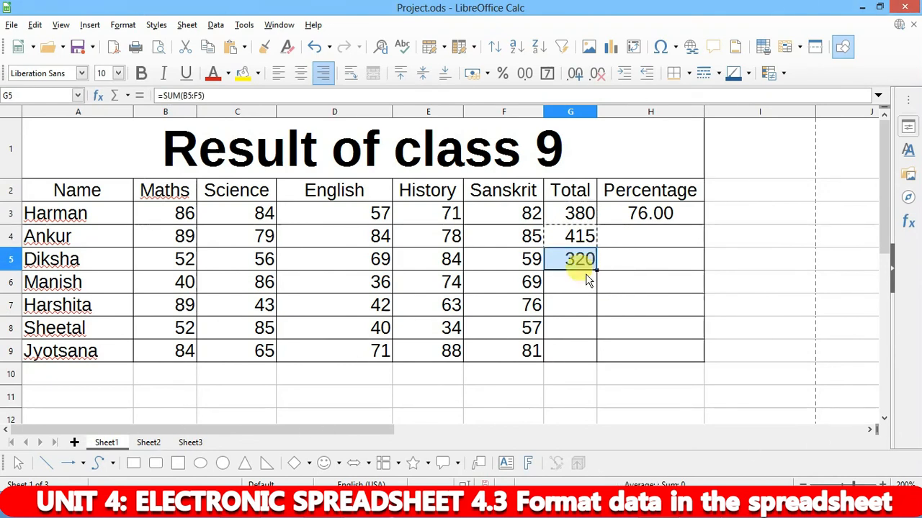
click(569, 284)
click(578, 264)
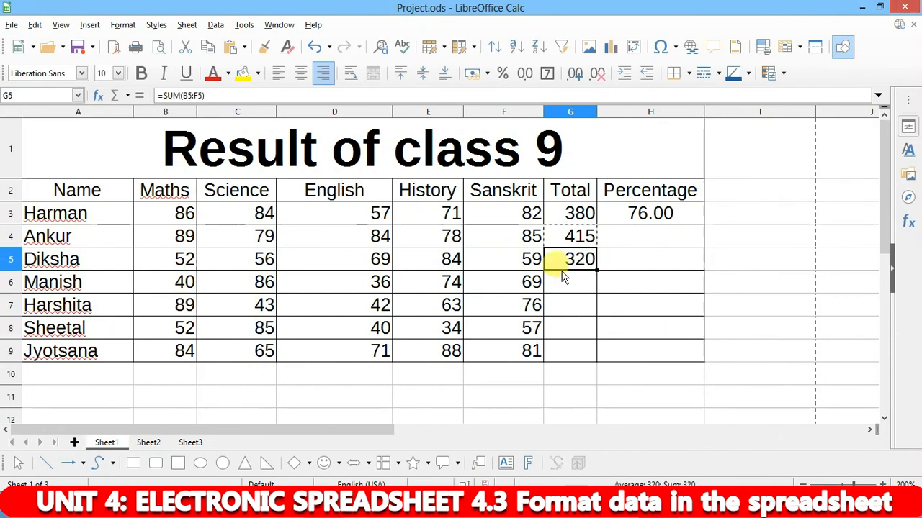
click(574, 214)
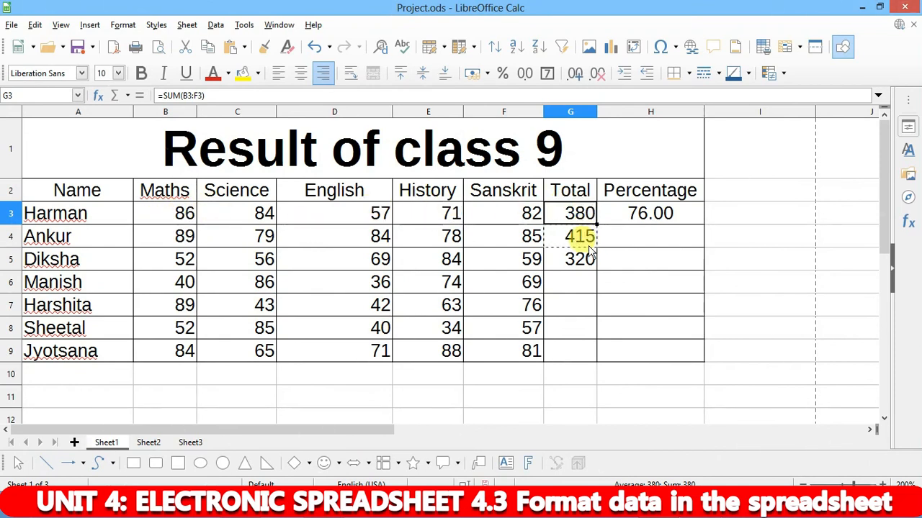
click(574, 228)
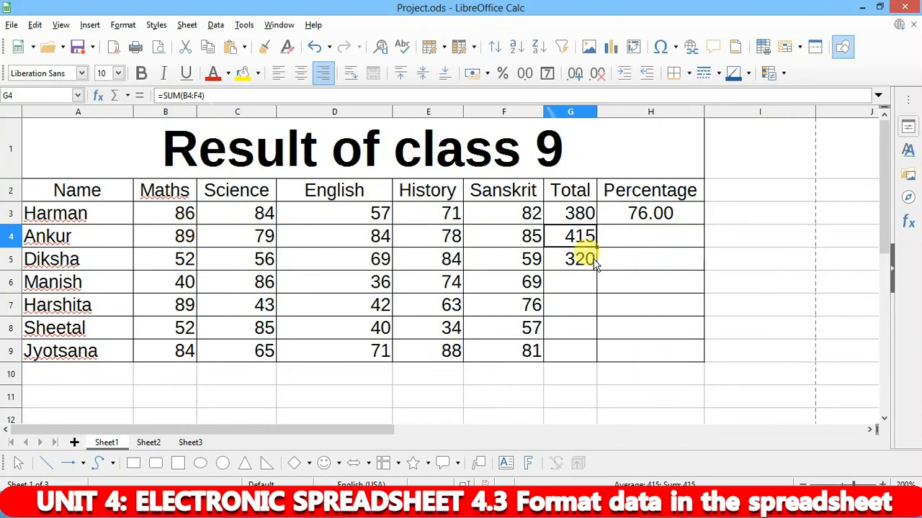
key(ctrl+c)
click(571, 259)
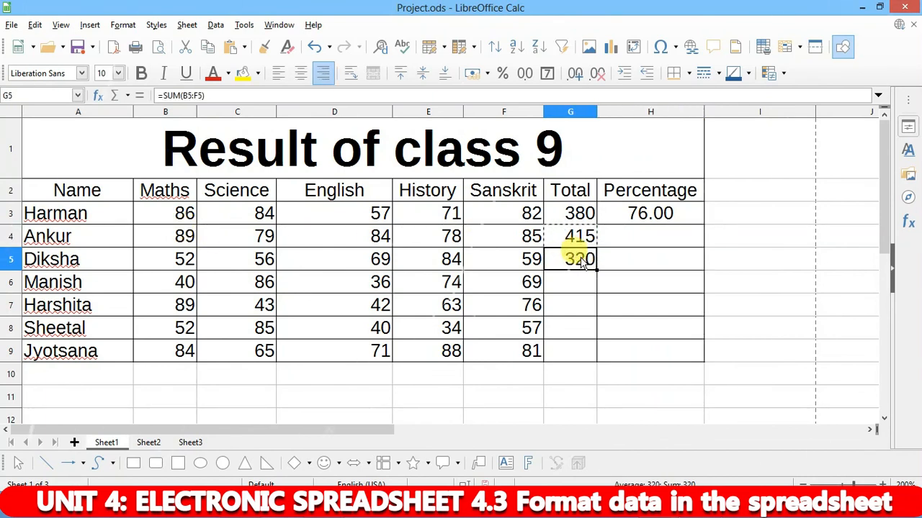
click(562, 236)
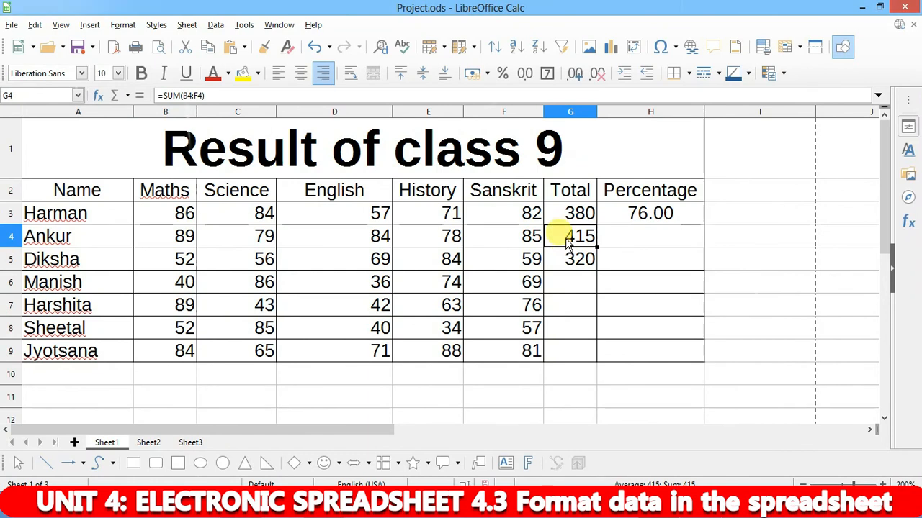
key(ctrl+c)
click(587, 263)
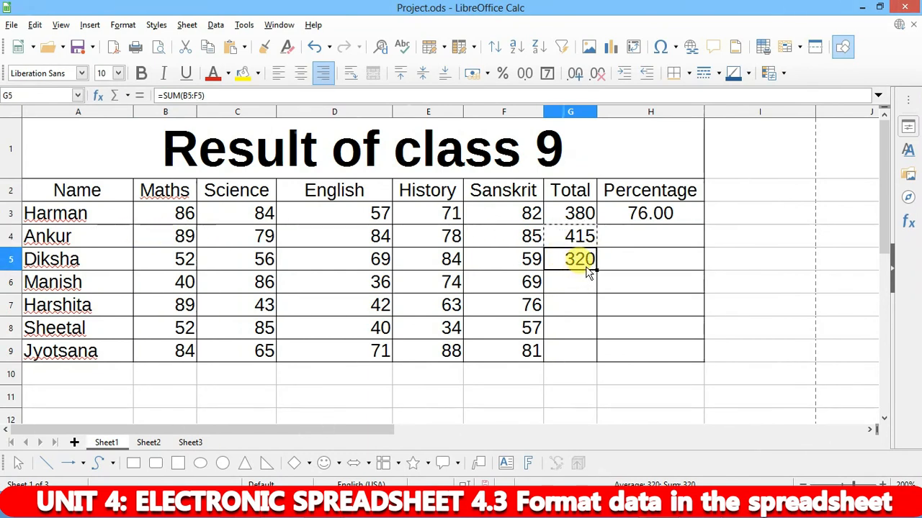
key(ctrl+c)
click(567, 288)
key(ctrl+v)
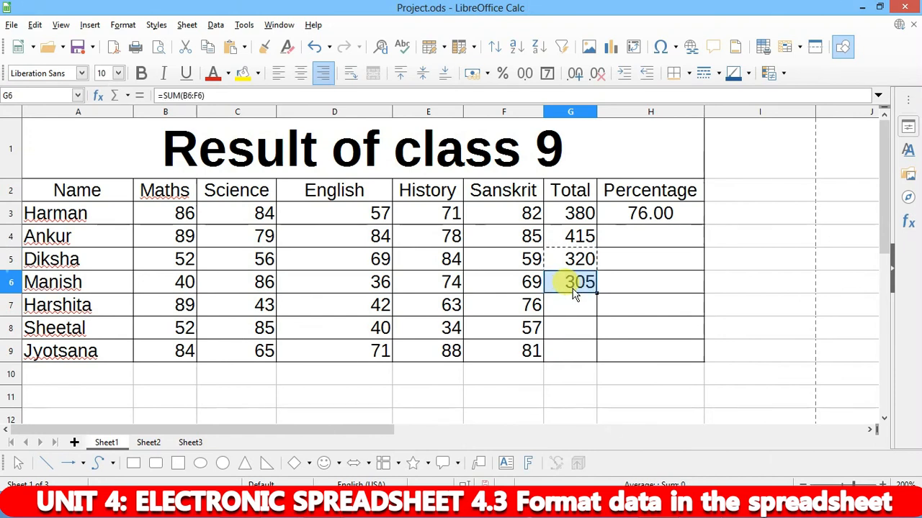
click(572, 308)
key(ctrl+v)
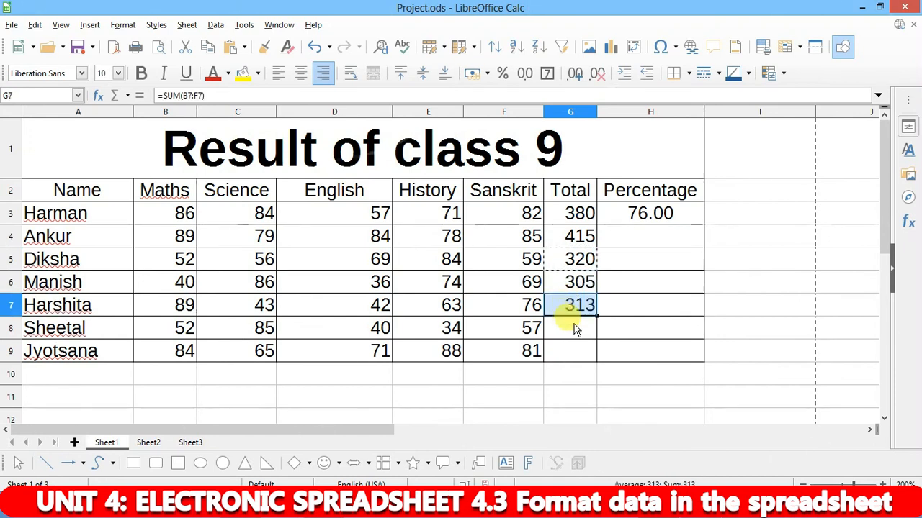
click(579, 324)
key(ctrl+v)
click(565, 349)
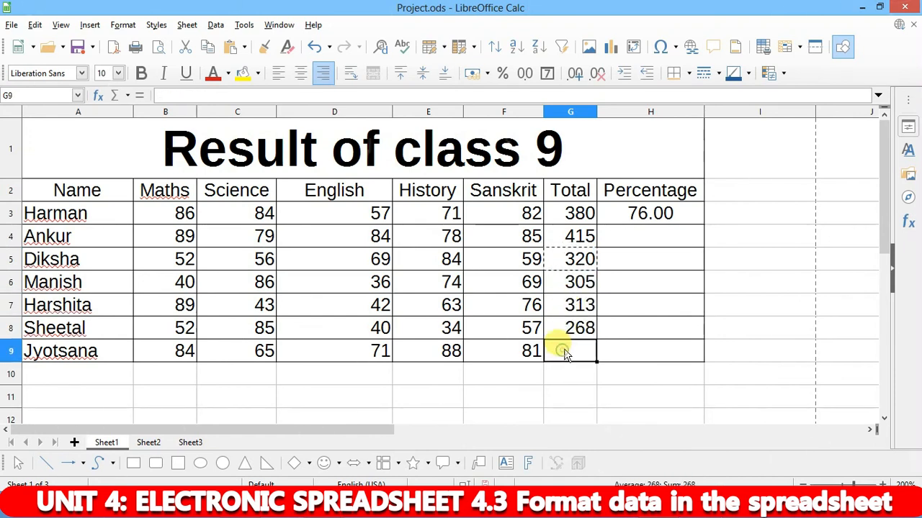
key(ctrl+v)
click(617, 305)
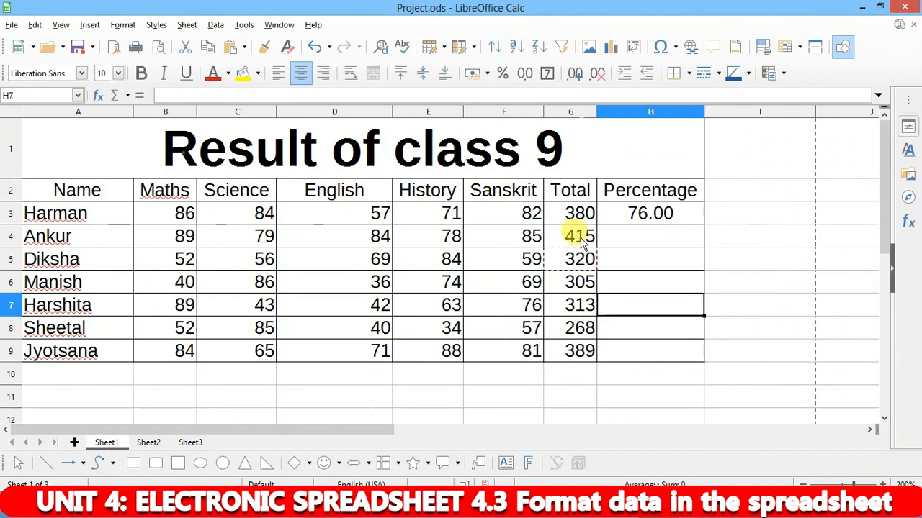
drag(582, 235, 579, 358)
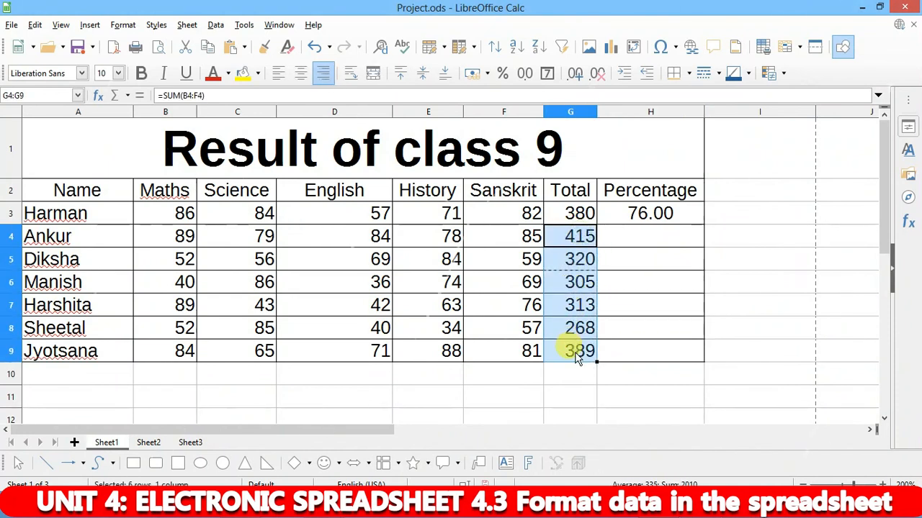
key(Delete)
- Fill the SUM total formula from G3 down to G9
click(643, 276)
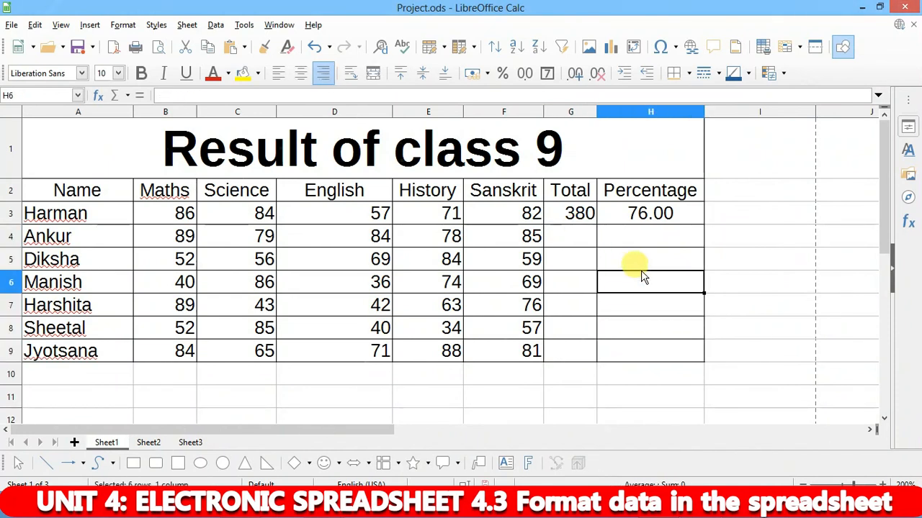
click(584, 216)
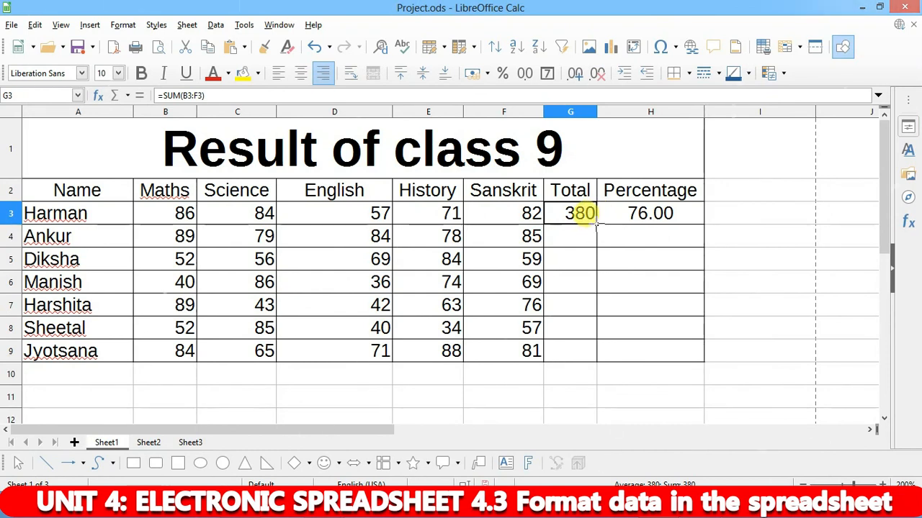
drag(595, 226, 591, 366)
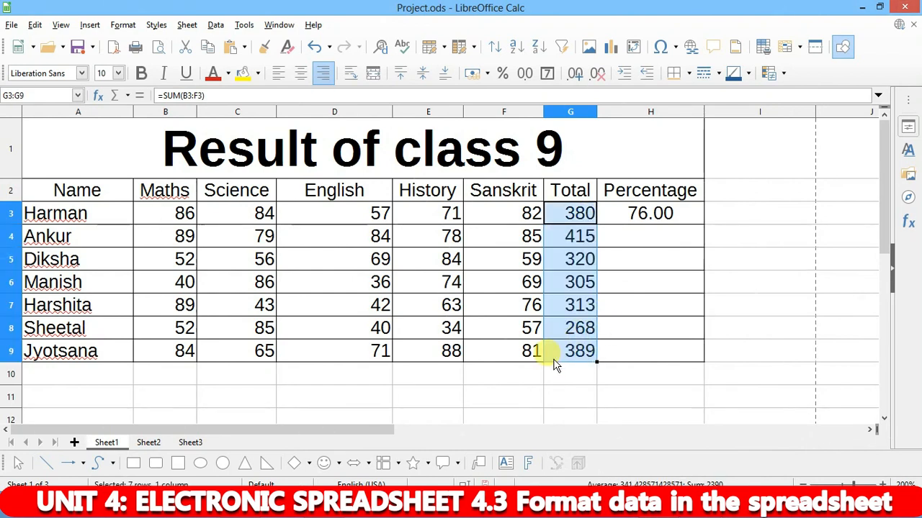
- Fill the AVERAGE percentage formula from H3 down to H9
click(651, 213)
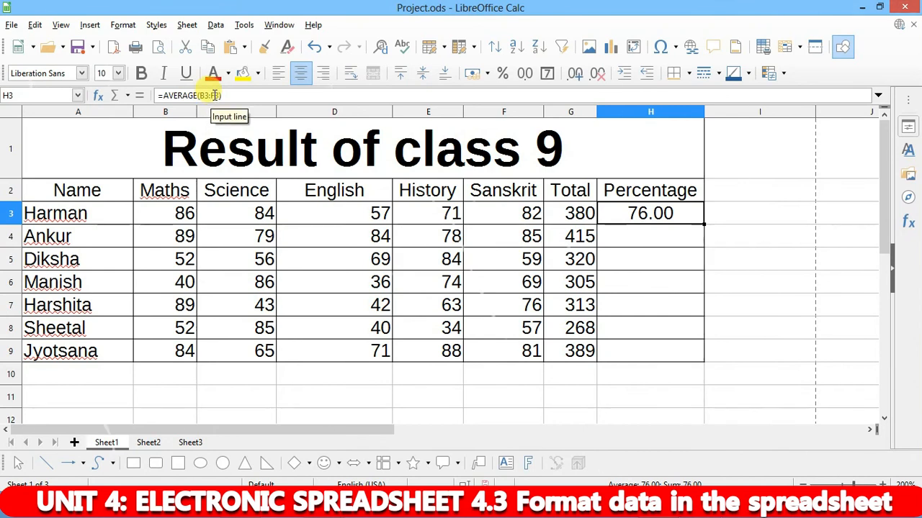
drag(703, 226, 687, 360)
click(710, 232)
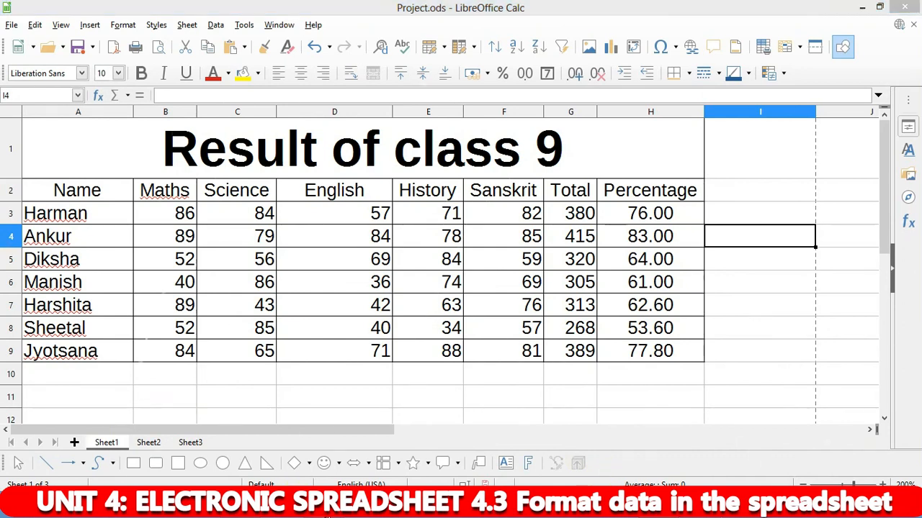
mouse_move(324, 507)
click(397, 397)
- Scroll the 402-9 IT Syllabus to the '3. Format data in the spreadsheet' row
scroll(398, 340, down, 5)
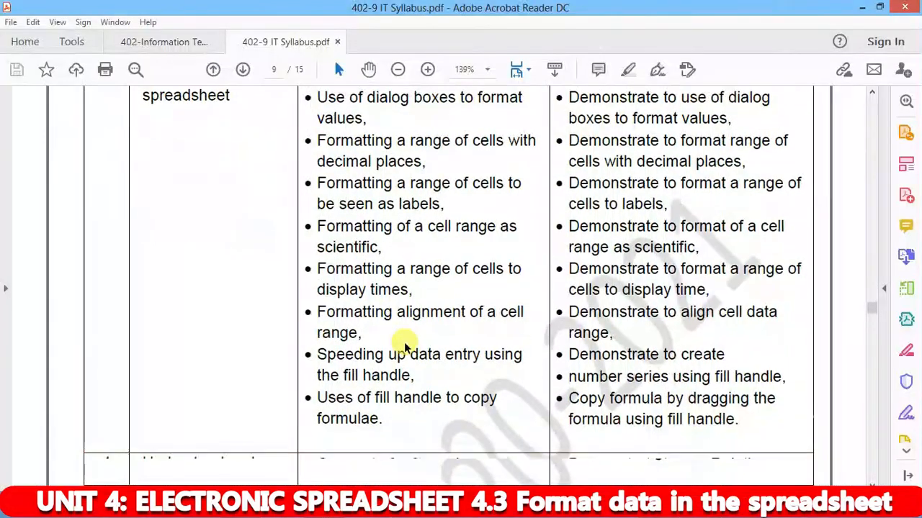
scroll(432, 353, up, 1)
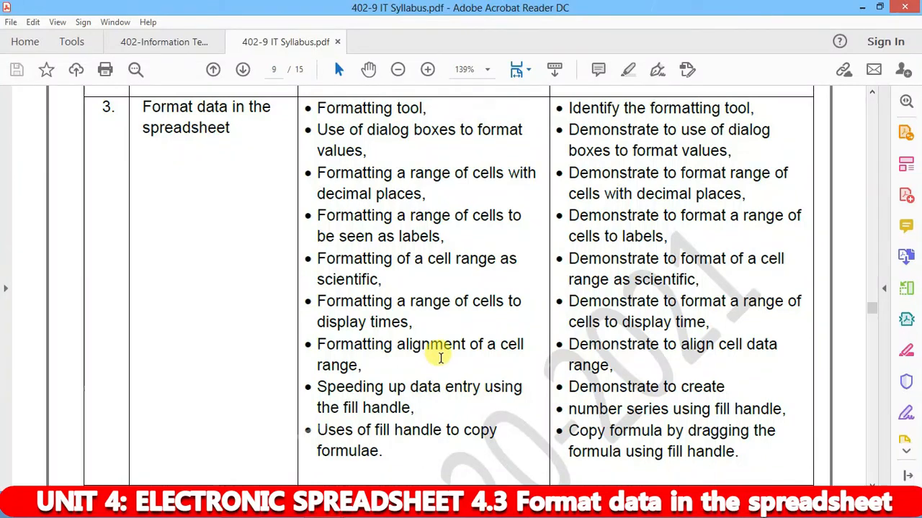
scroll(447, 367, up, 1)
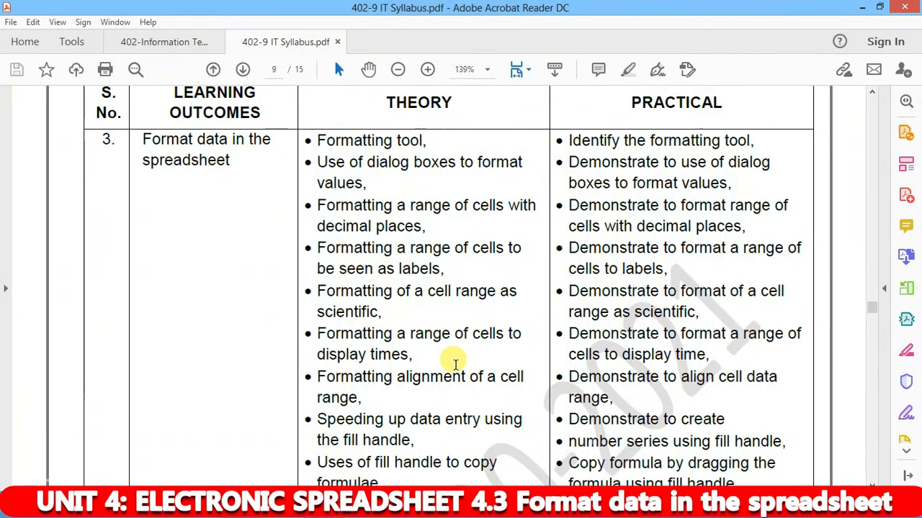
scroll(432, 374, down, 3)
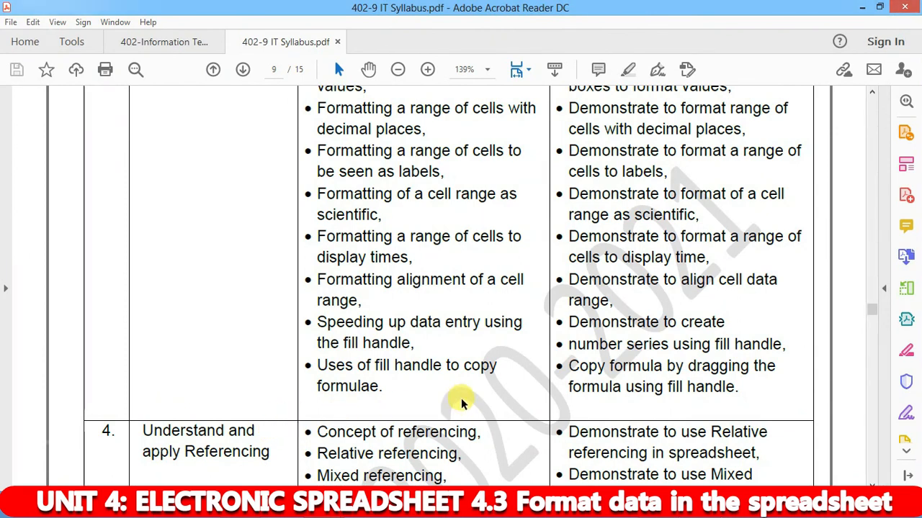
scroll(461, 394, up, 2)
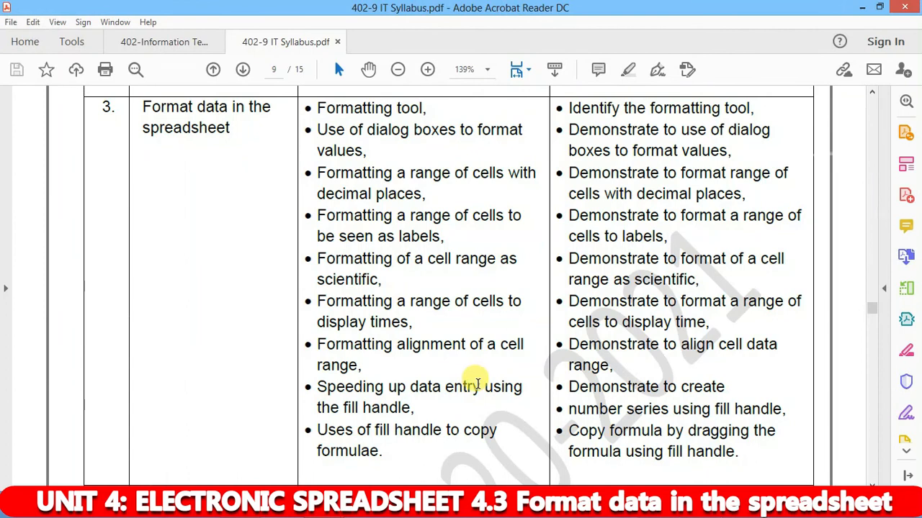